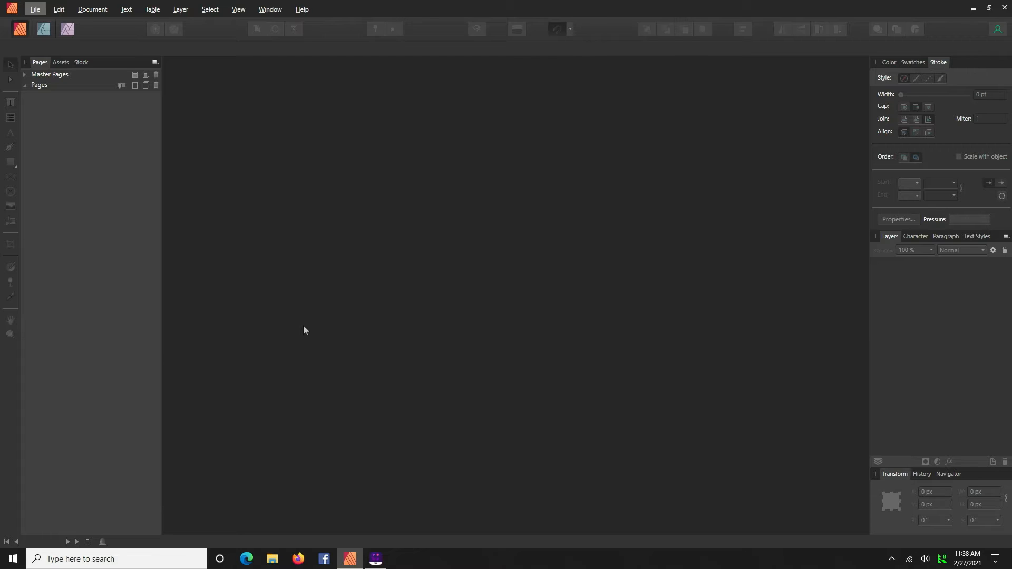
- Open the PDF 003902oo-1 Olson Mask V07, loading only pages 5,7
{"action": "left_click", "coordinate": [34, 11]}
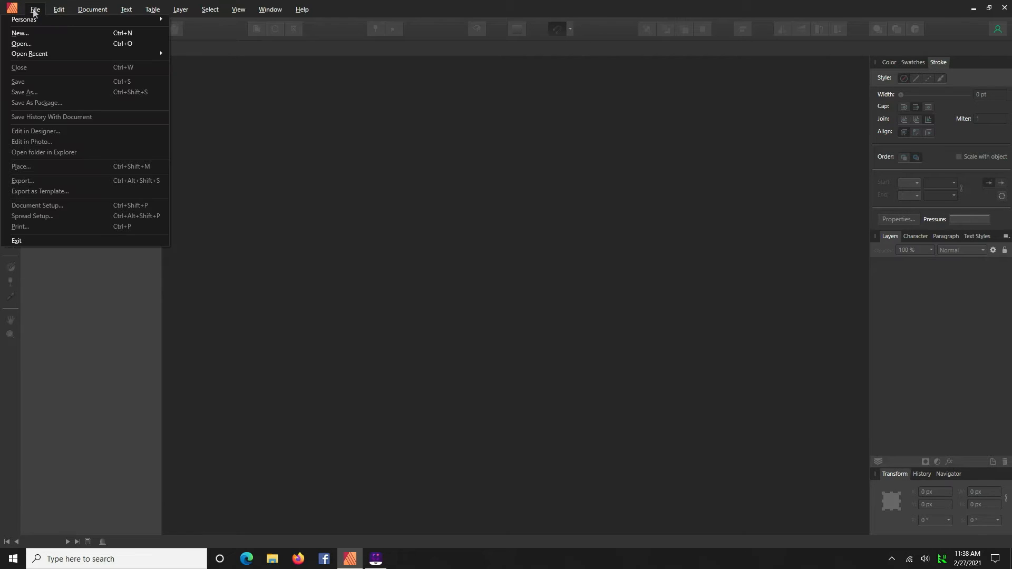
{"action": "left_click", "coordinate": [33, 42]}
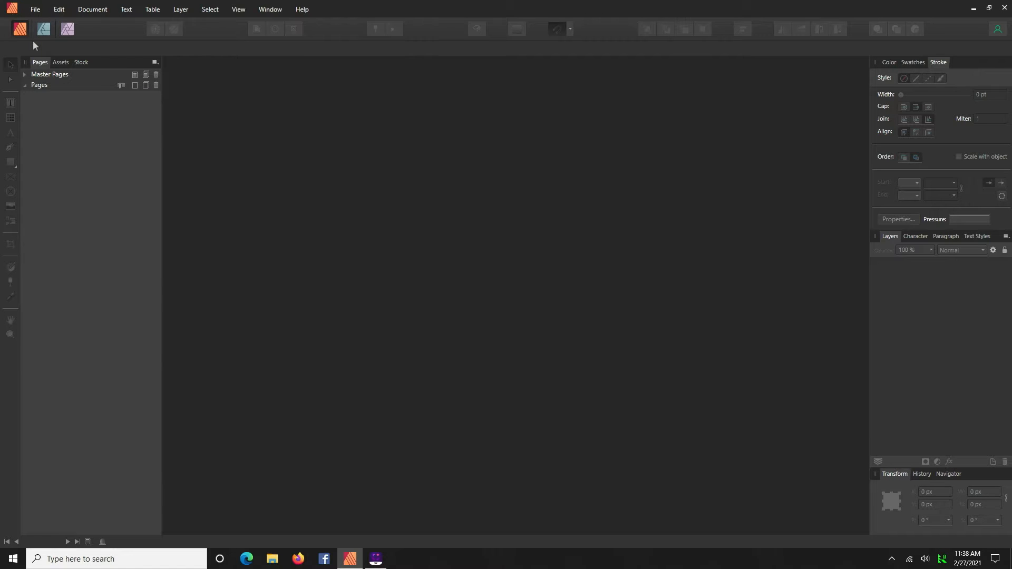
{"action": "left_click", "coordinate": [120, 74]}
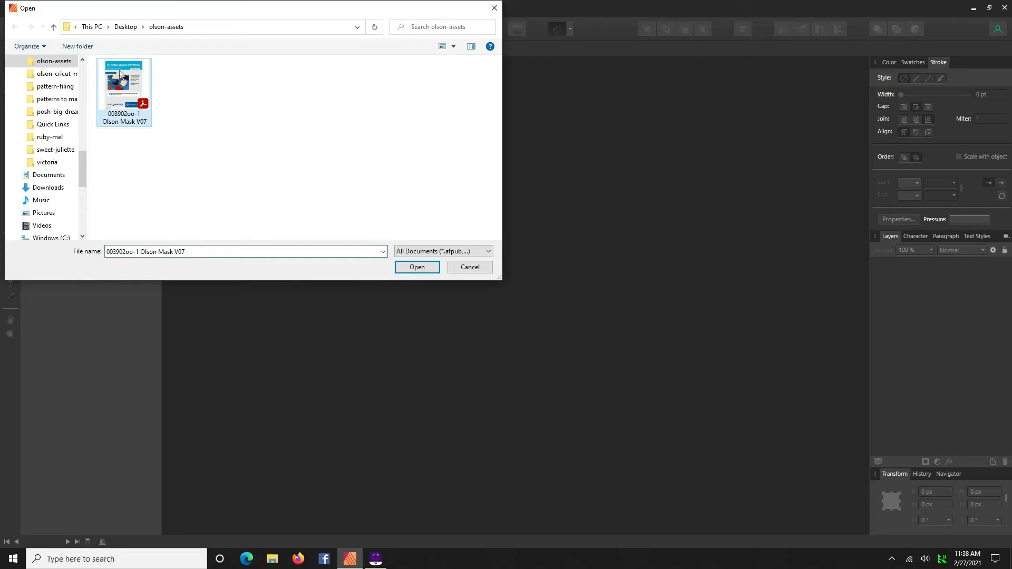
{"action": "left_click", "coordinate": [415, 268]}
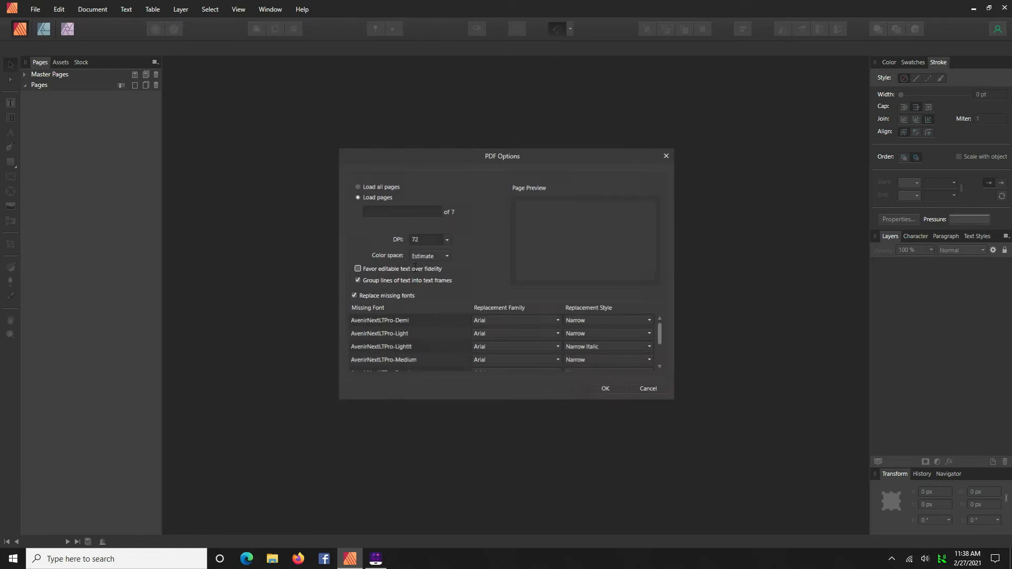
{"action": "left_click", "coordinate": [372, 211]}
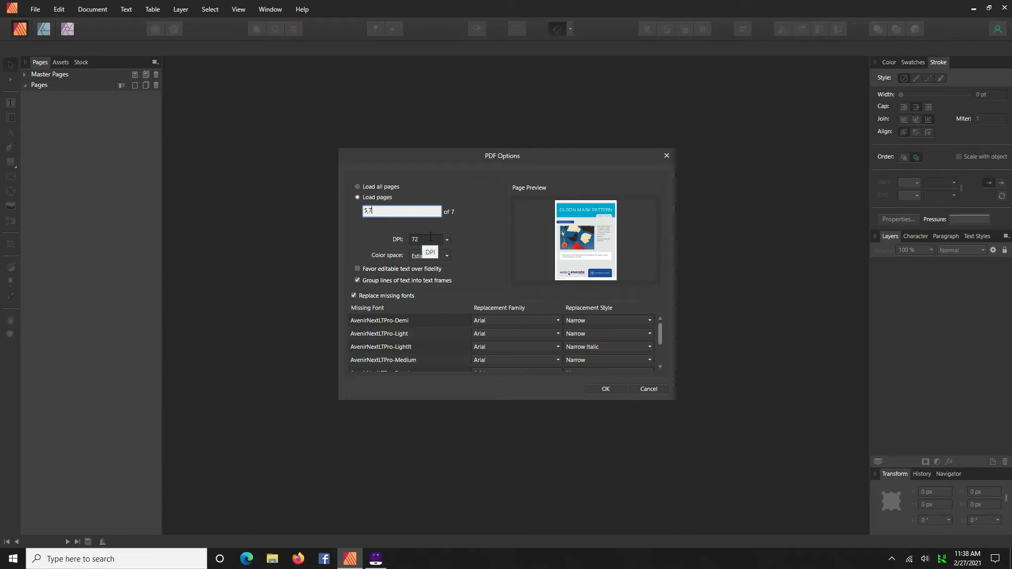
{"action": "left_click", "coordinate": [606, 389]}
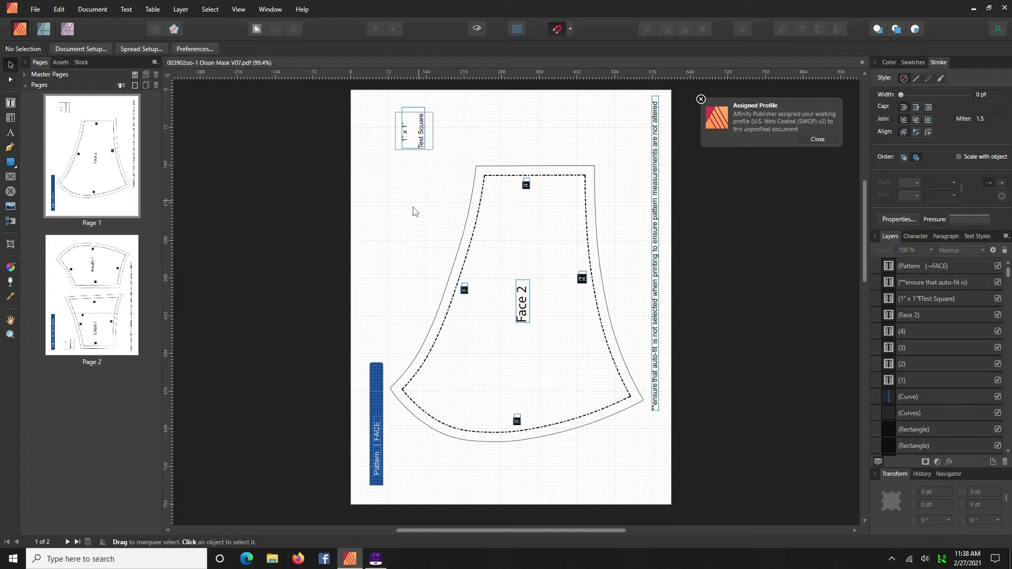
- Select the 1" x 1" test square and its label on page 1 and delete them
{"action": "left_click_drag", "start_coordinate": [378, 109], "coordinate": [451, 171]}
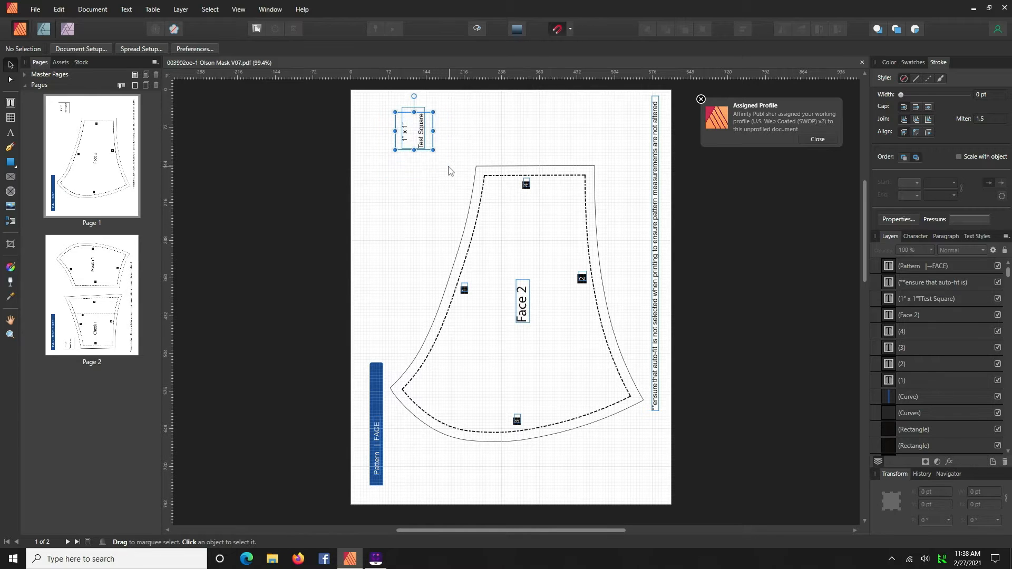
{"action": "left_click", "coordinate": [923, 413]}
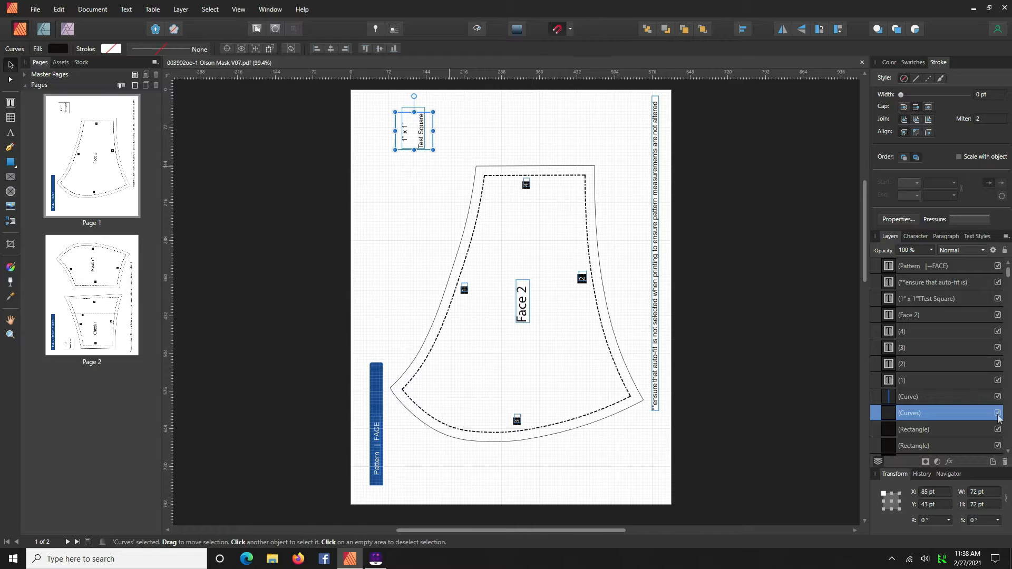
{"action": "left_click", "coordinate": [418, 214]}
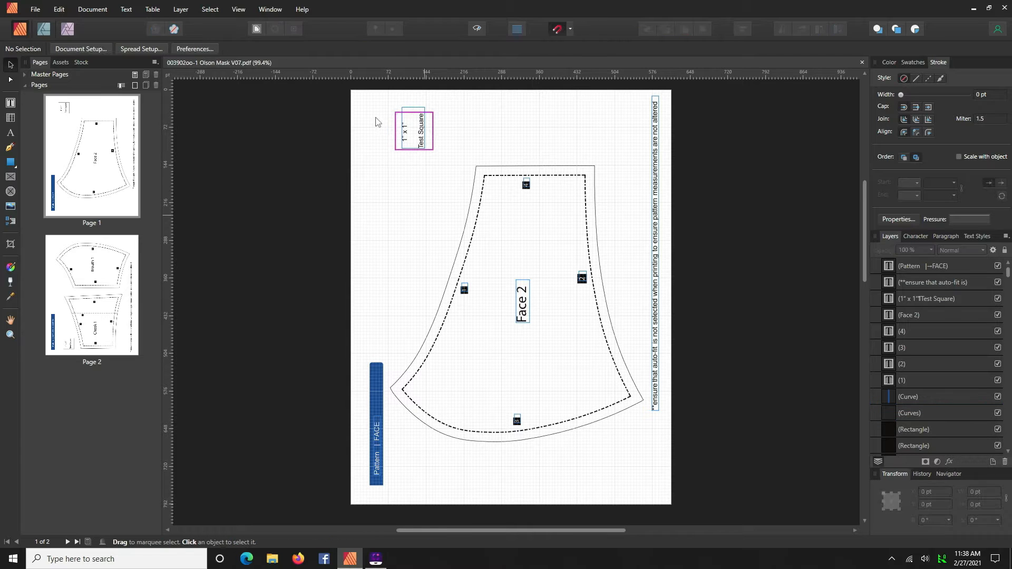
{"action": "left_click_drag", "start_coordinate": [373, 104], "coordinate": [446, 181]}
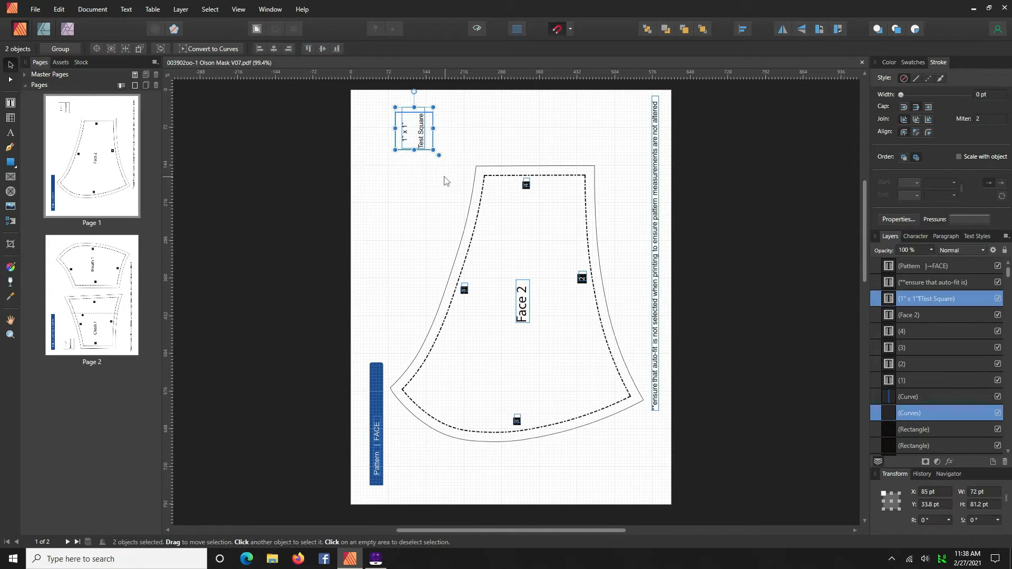
{"action": "key", "text": "Delete"}
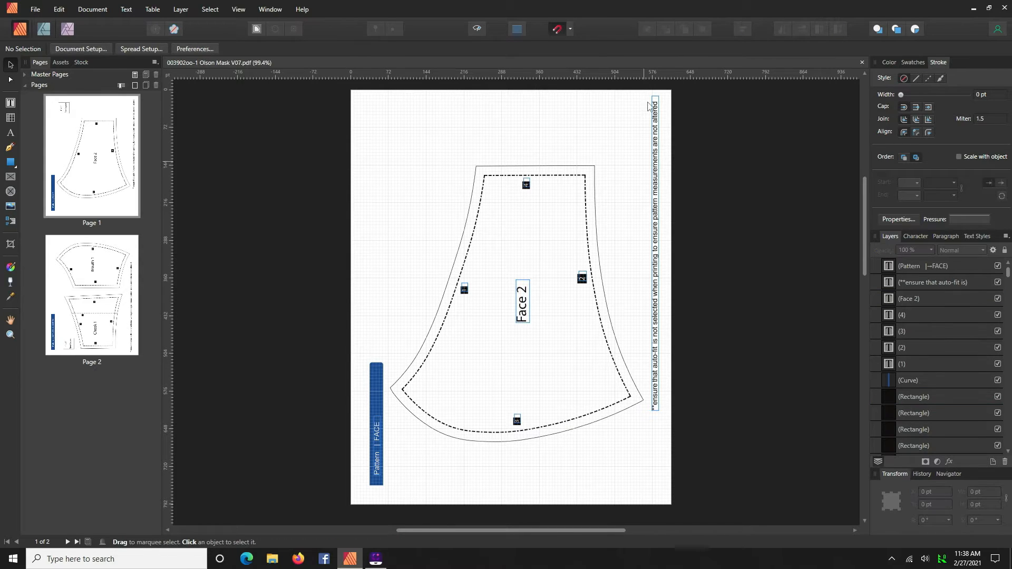
- Delete the vertical auto-fit printing note along the page's edge
{"action": "left_click", "coordinate": [656, 115]}
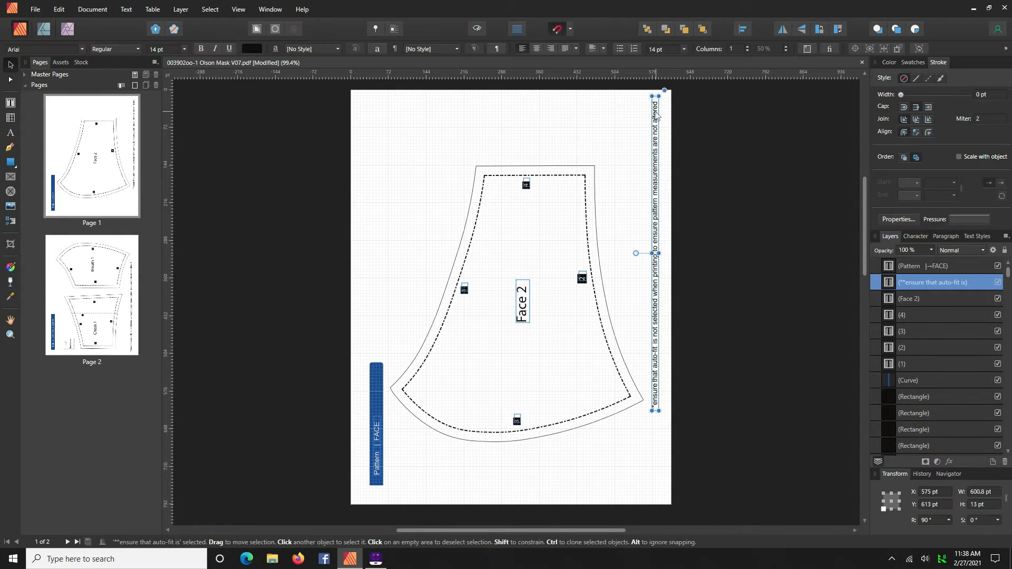
{"action": "key", "text": "Delete"}
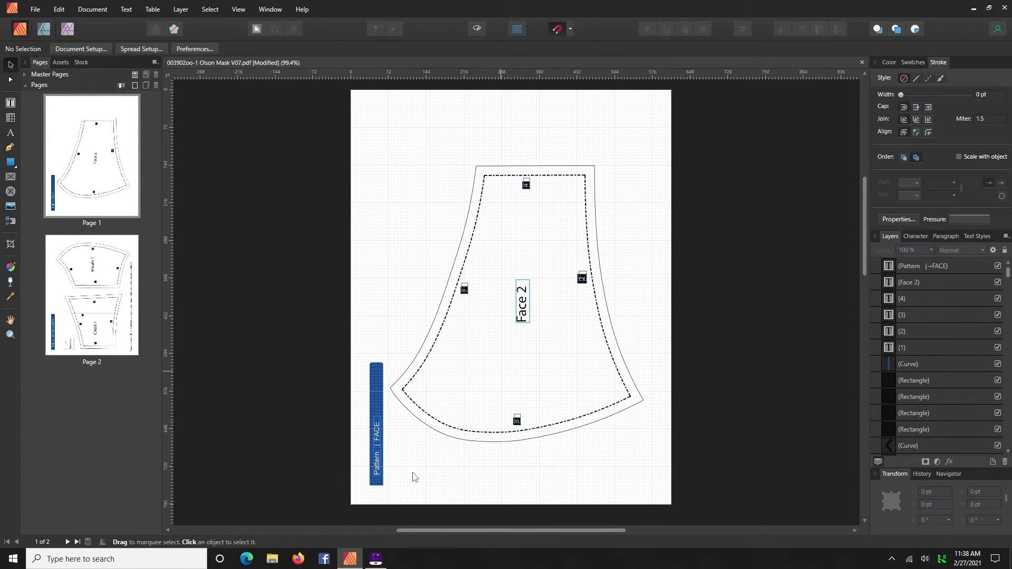
- Delete the blue "Pattern | FACE" label bar in the page's corner
{"action": "left_click_drag", "start_coordinate": [361, 361], "coordinate": [391, 496]}
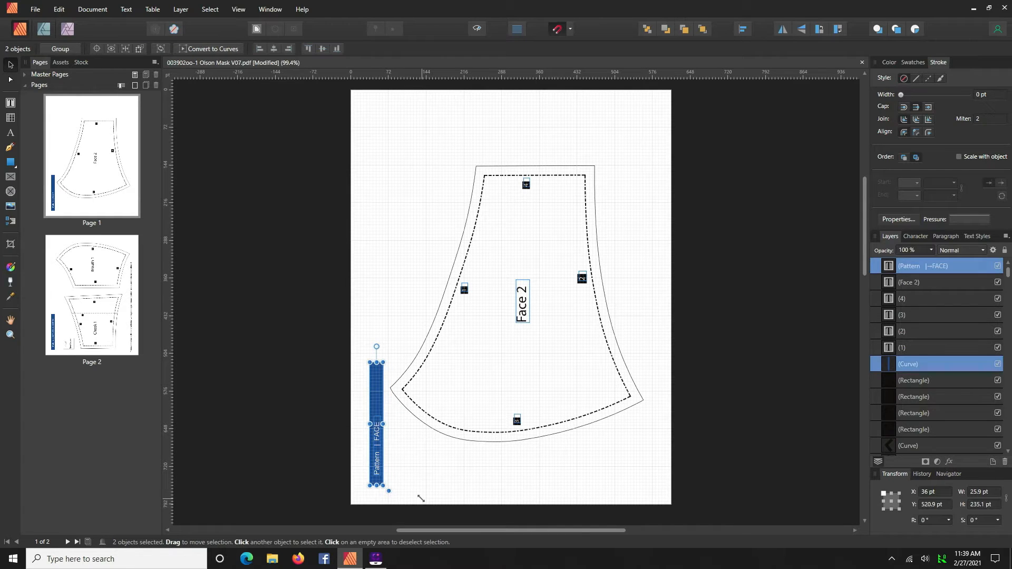
{"action": "key", "text": "Delete"}
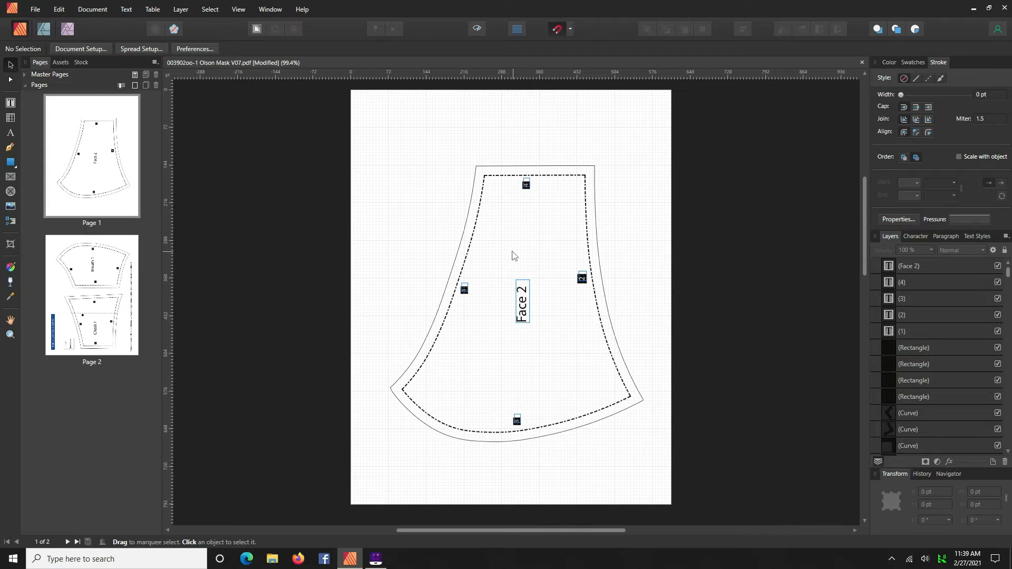
- Move the Face 2 piece's solid outer outline aside, off the page to the right
{"action": "left_click", "coordinate": [494, 169]}
{"action": "left_click_drag", "start_coordinate": [492, 170], "coordinate": [710, 70]}
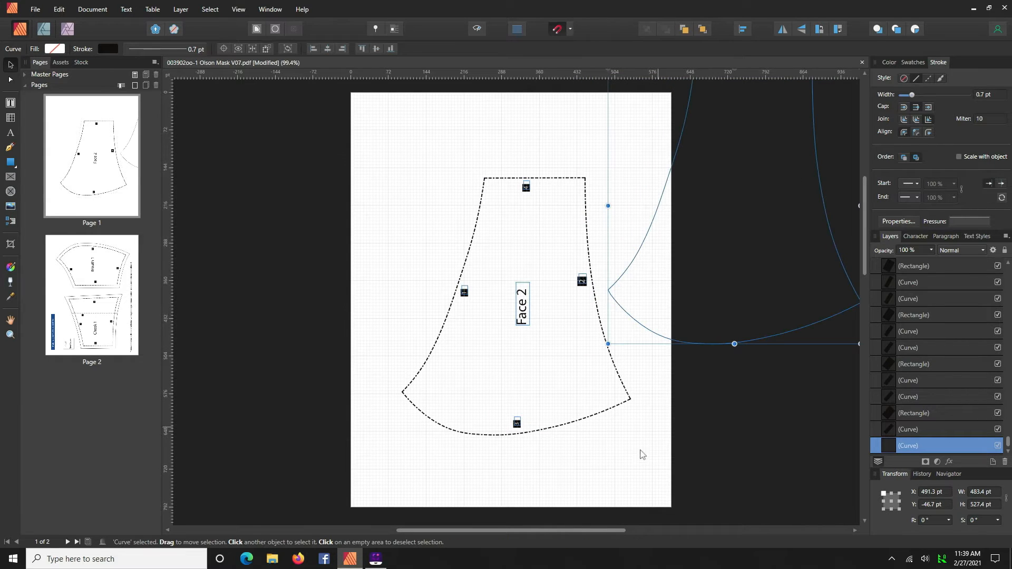
{"action": "left_click_drag", "start_coordinate": [655, 285], "coordinate": [668, 282]}
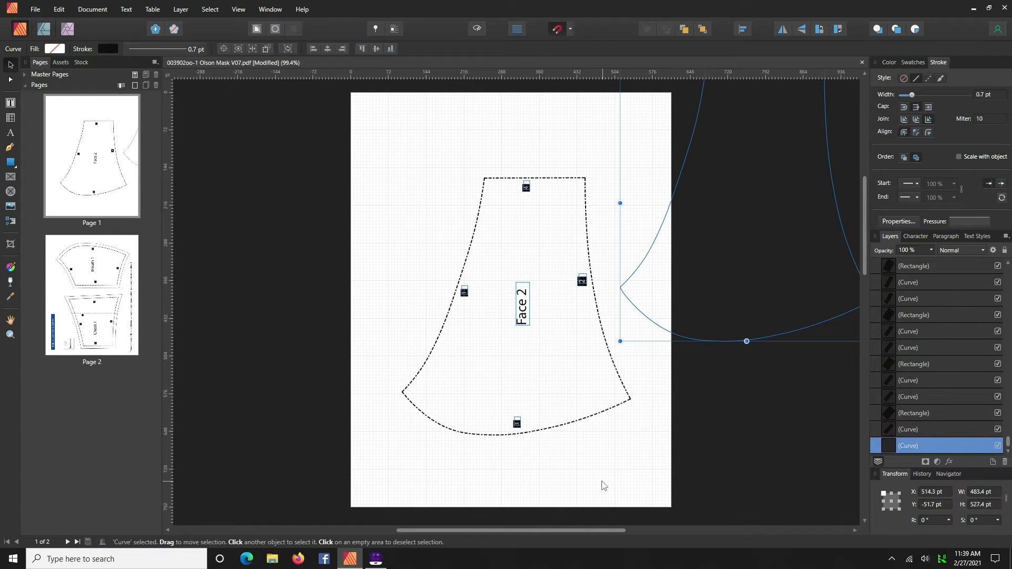
- Delete the dashed stitching line, notch markers and Face 2 label remaining on page 1
{"action": "left_click", "coordinate": [375, 214]}
{"action": "left_click_drag", "start_coordinate": [469, 128], "coordinate": [617, 461]}
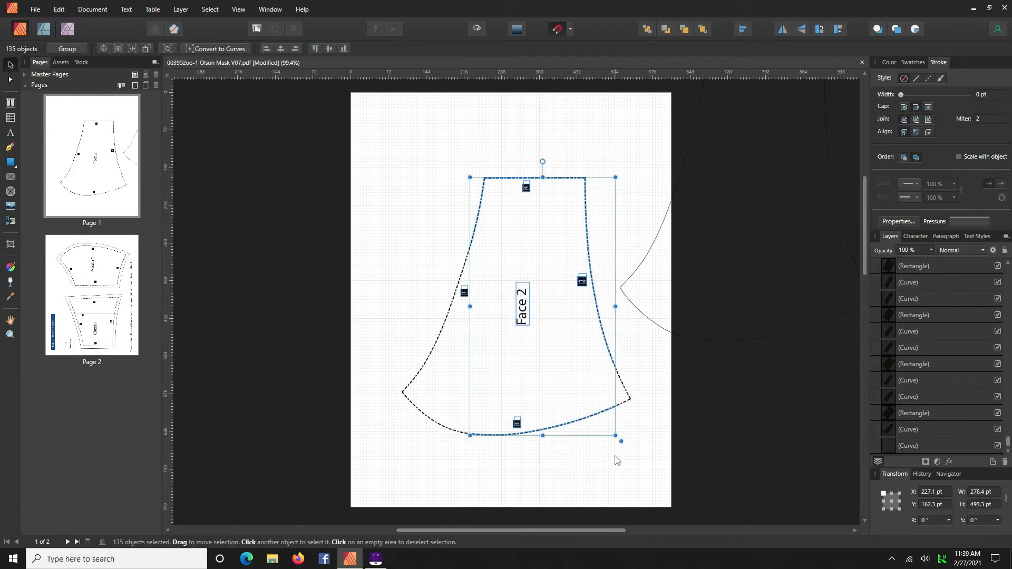
{"action": "key", "text": "Delete"}
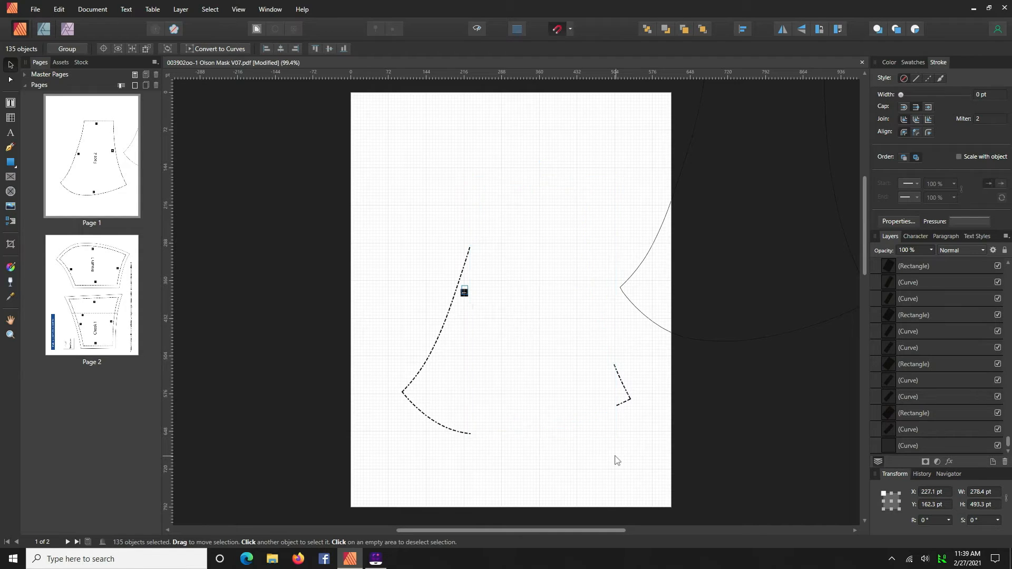
{"action": "left_click_drag", "start_coordinate": [372, 206], "coordinate": [526, 486]}
{"action": "key", "text": "Delete"}
{"action": "left_click_drag", "start_coordinate": [574, 318], "coordinate": [634, 443]}
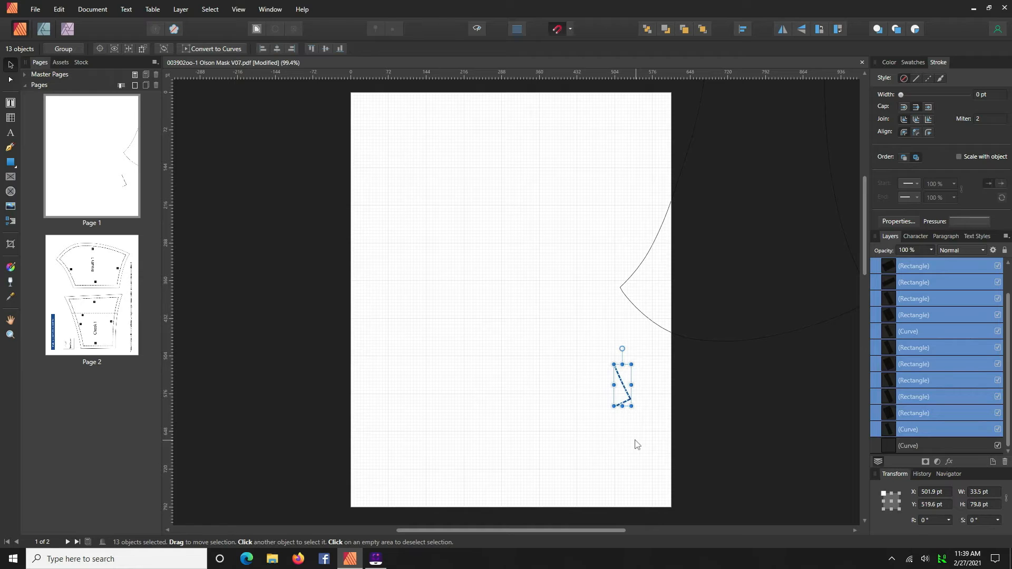
{"action": "key", "text": "Delete"}
- Move the solid outer outline back onto the page
{"action": "left_click", "coordinate": [636, 278]}
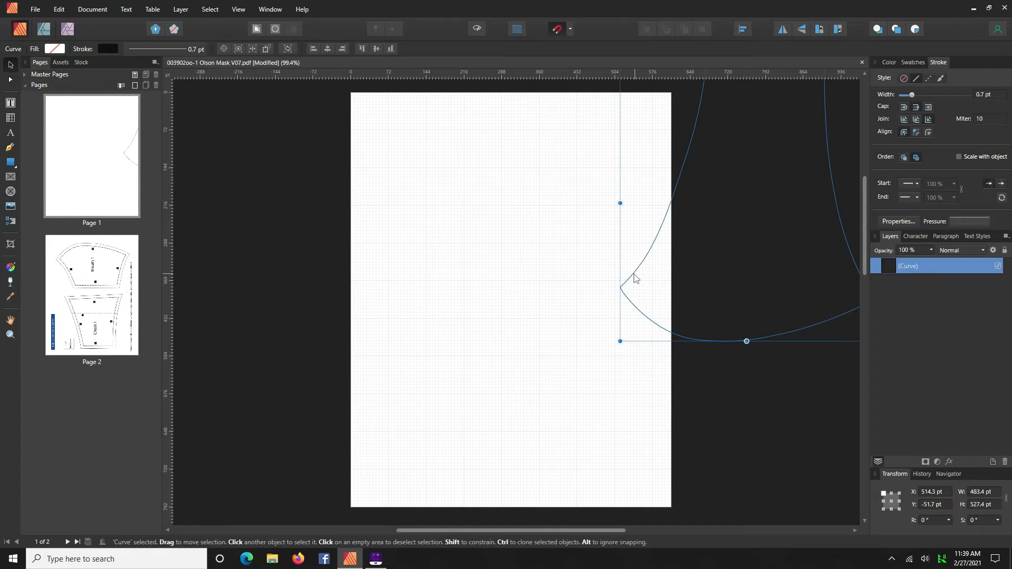
{"action": "left_click_drag", "start_coordinate": [657, 267], "coordinate": [427, 329]}
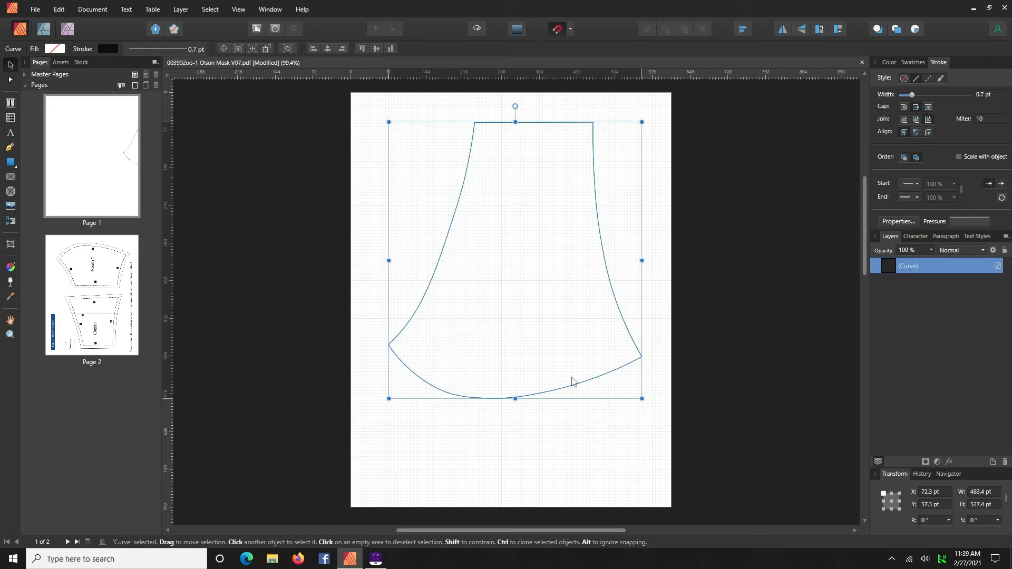
{"action": "left_click", "coordinate": [528, 444]}
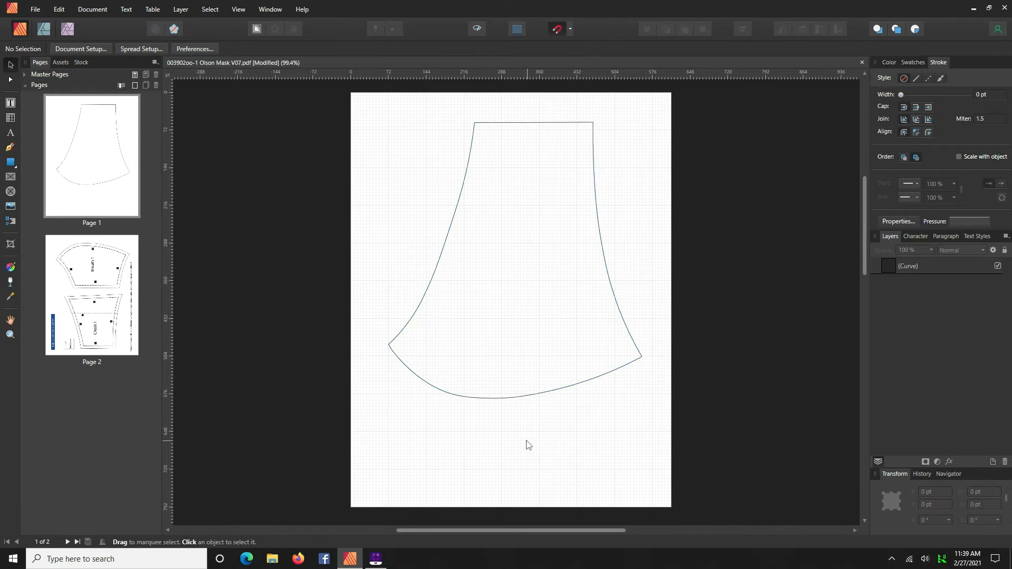
- On page 2, delete the blue pattern label bar and the 1" x 1" test square
{"action": "left_click", "coordinate": [106, 310]}
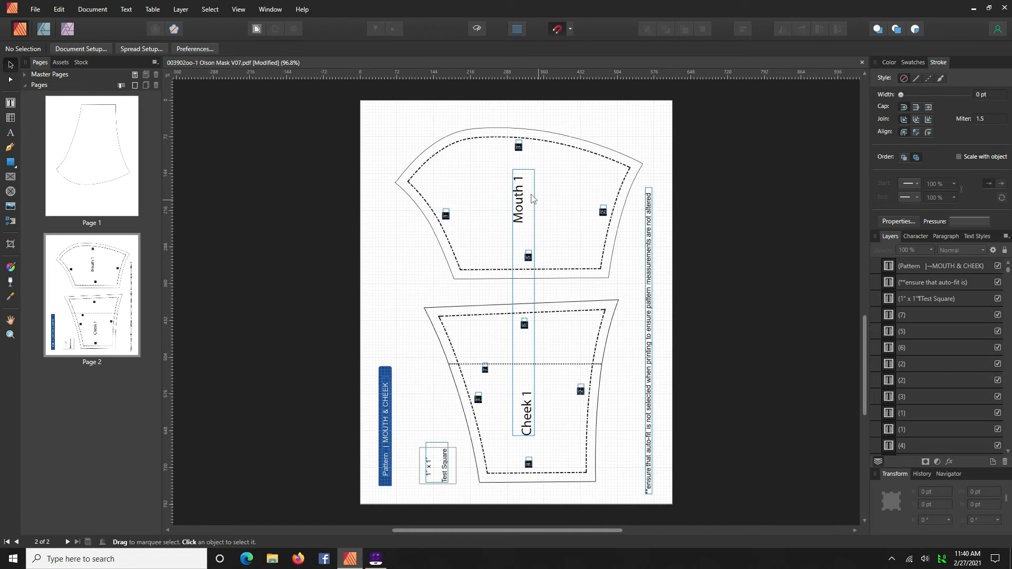
{"action": "left_click_drag", "start_coordinate": [362, 340], "coordinate": [428, 505]}
{"action": "key", "text": "Delete"}
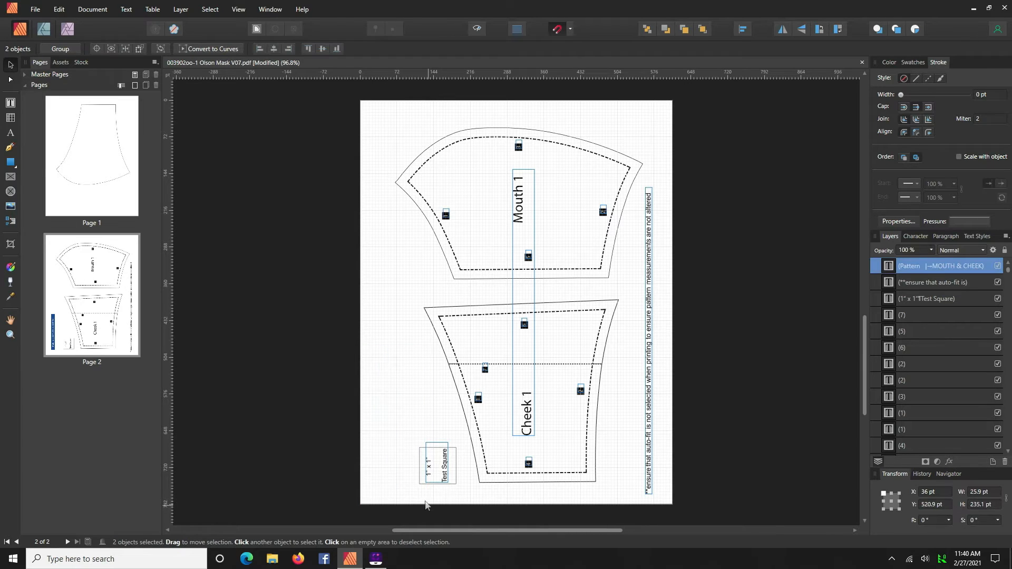
{"action": "left_click_drag", "start_coordinate": [404, 424], "coordinate": [464, 501]}
{"action": "key", "text": "Delete"}
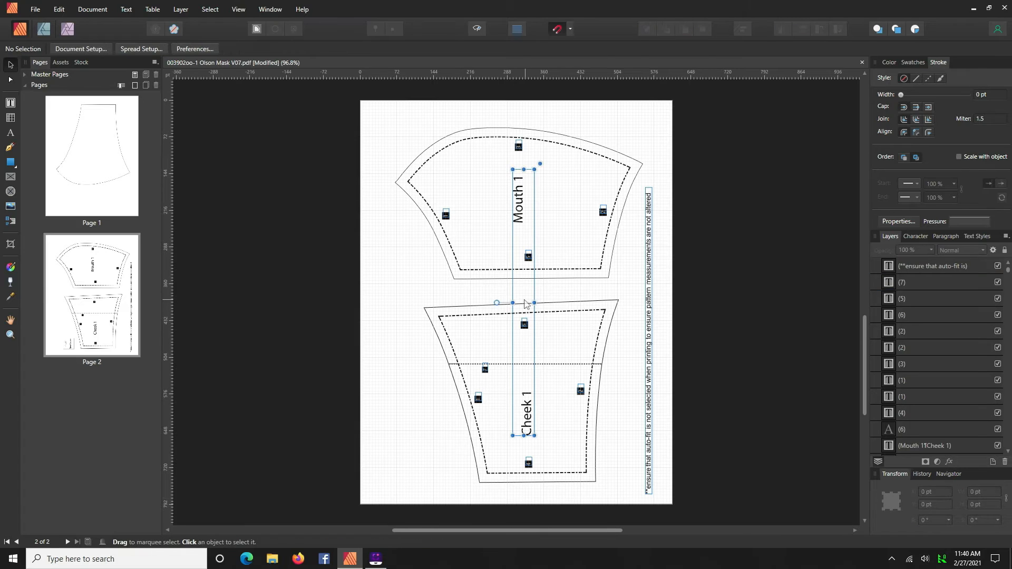
- Delete the Mouth 1 / Cheek 1 text frame and the vertical auto-fit printing note
{"action": "left_click", "coordinate": [525, 304]}
{"action": "key", "text": "Delete"}
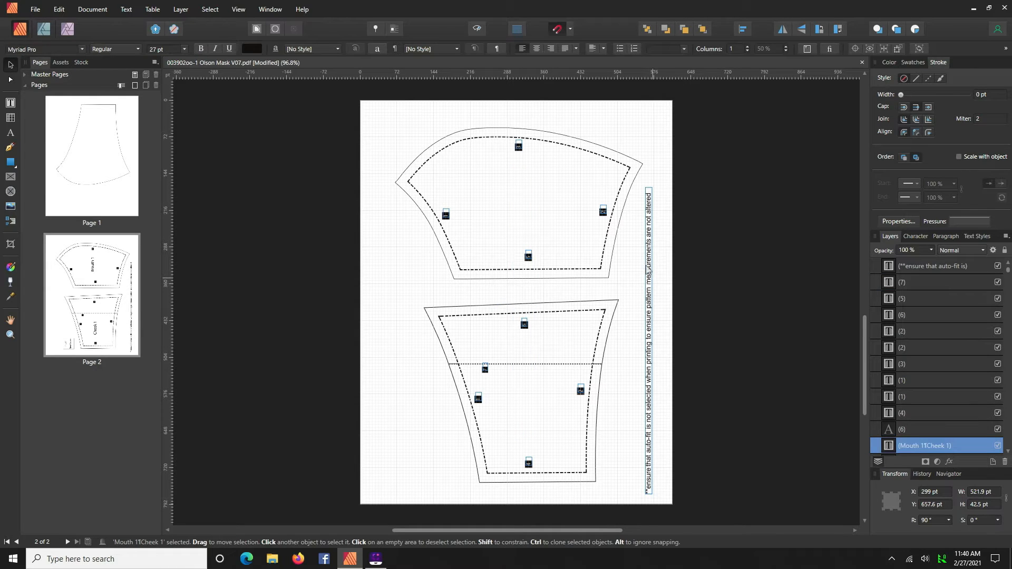
{"action": "left_click", "coordinate": [650, 272]}
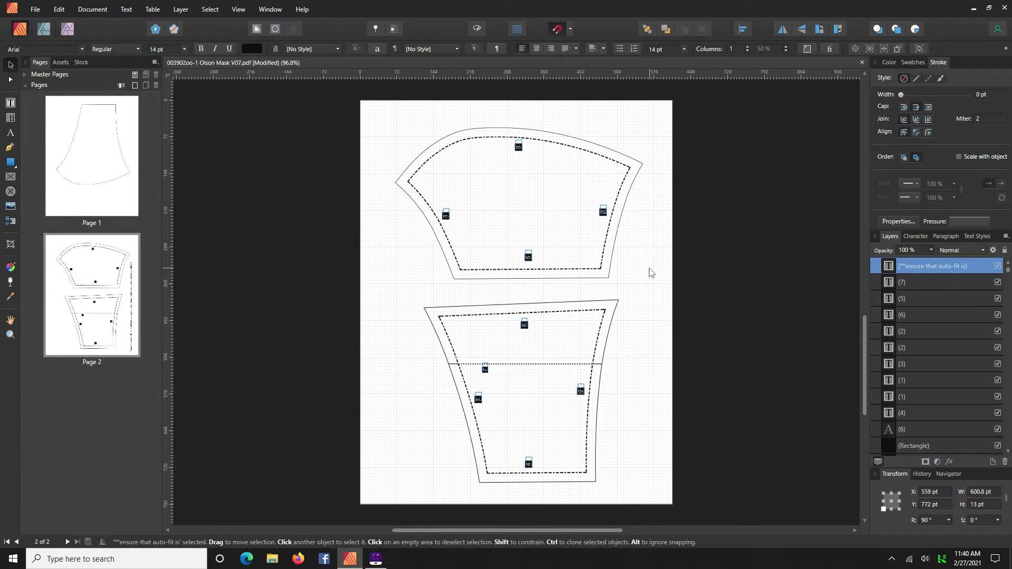
{"action": "key", "text": "Delete"}
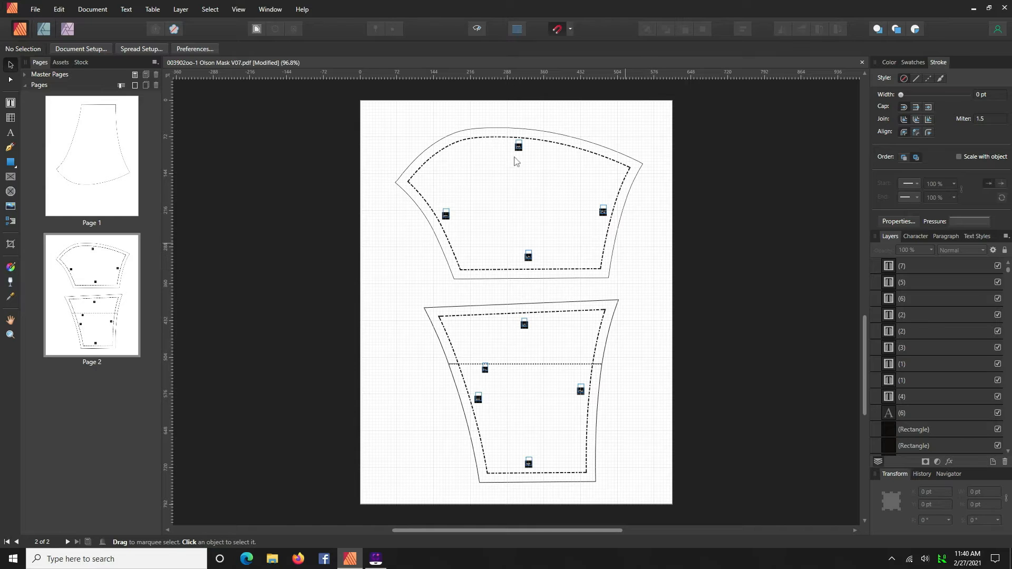
- Move the mouth piece's solid outer outline aside, toward the lower right
{"action": "left_click", "coordinate": [453, 138]}
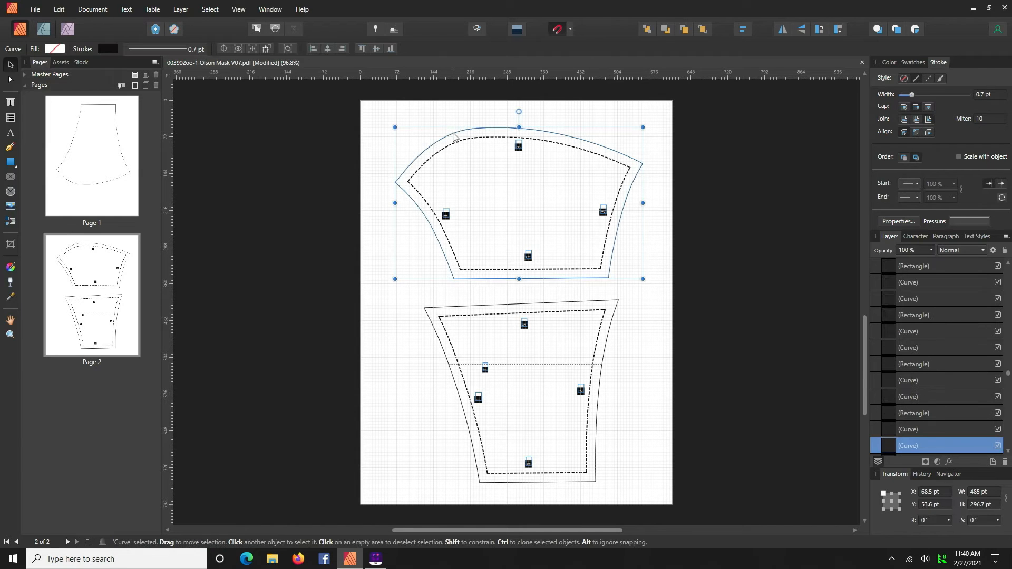
{"action": "left_click_drag", "start_coordinate": [498, 122], "coordinate": [631, 340]}
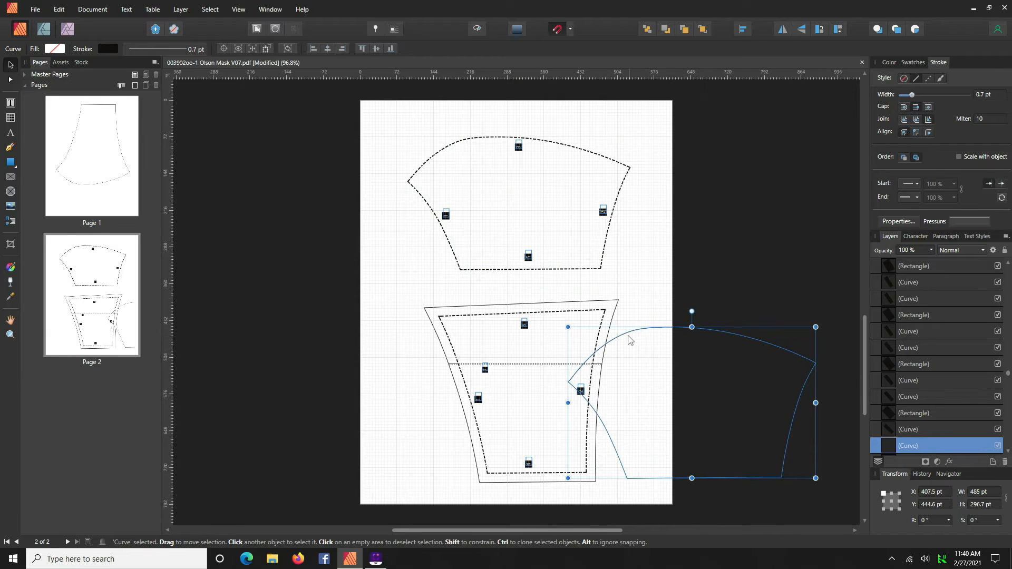
- Select the mouth piece's dashed stitching line and notch markers and delete them
{"action": "left_click", "coordinate": [380, 113]}
{"action": "left_click_drag", "start_coordinate": [379, 108], "coordinate": [628, 277]}
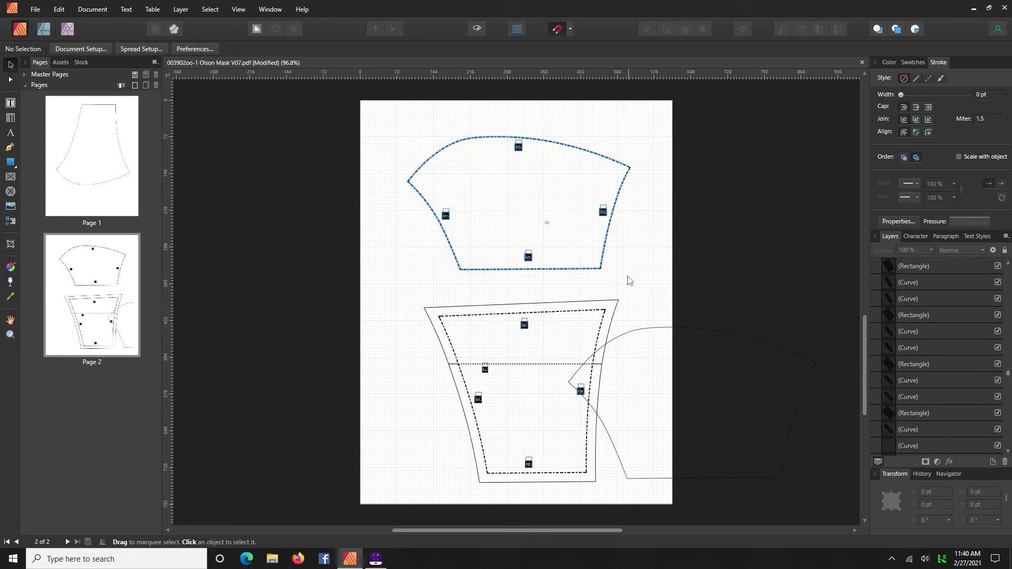
{"action": "key", "text": "Delete"}
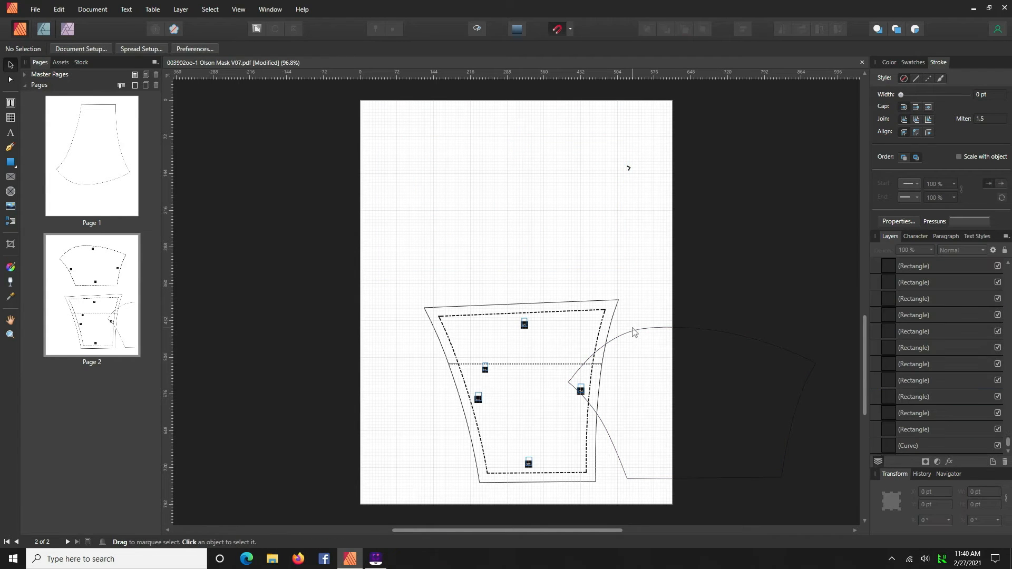
- Move the mouth piece's solid outer outline back to the top of the page
{"action": "left_click", "coordinate": [636, 348]}
{"action": "left_click_drag", "start_coordinate": [637, 352], "coordinate": [459, 135]}
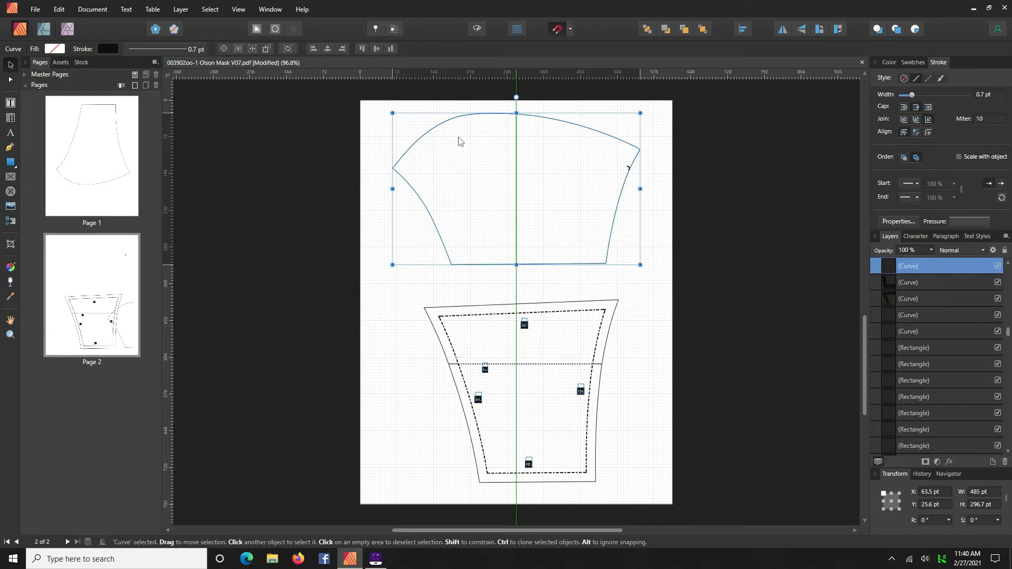
- Move the cheek piece's solid outer outline aside, off the page to the upper right
{"action": "left_click", "coordinate": [458, 307]}
{"action": "left_click", "coordinate": [462, 311]}
{"action": "left_click_drag", "start_coordinate": [462, 311], "coordinate": [592, 94]}
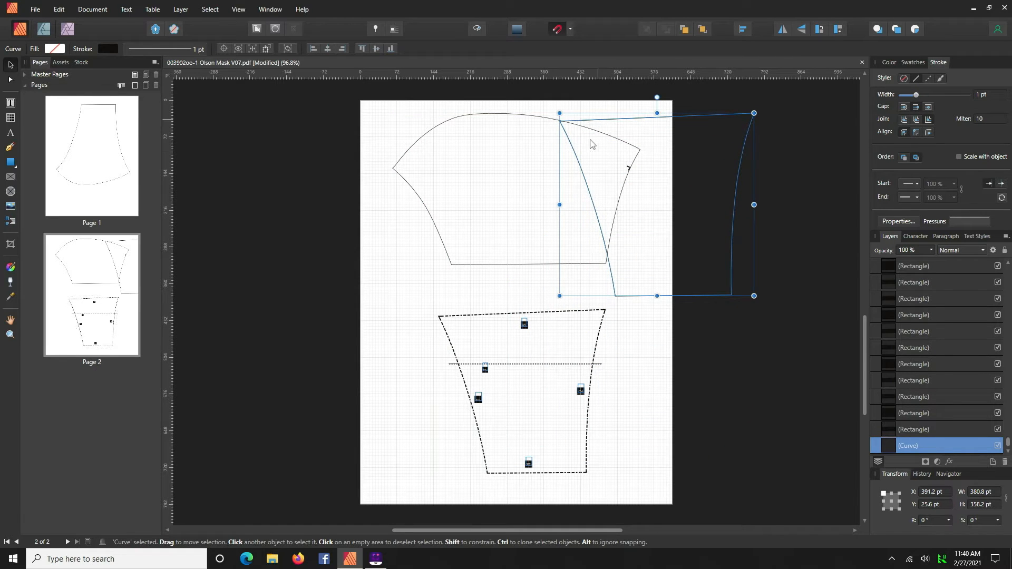
- Select the cheek piece's dashed stitching line and notch markers and delete them
{"action": "left_click_drag", "start_coordinate": [418, 302], "coordinate": [631, 508]}
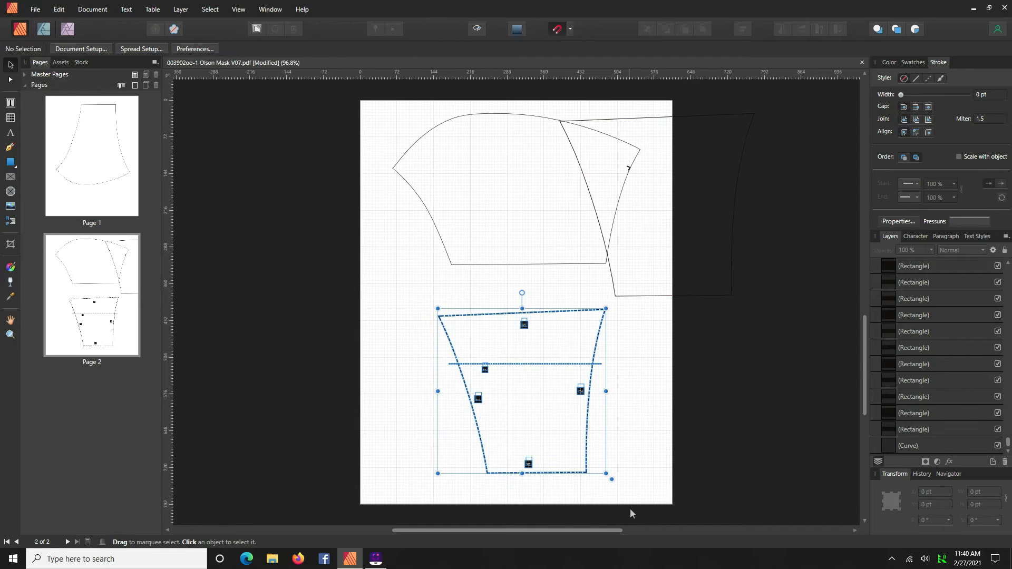
{"action": "key", "text": "Delete"}
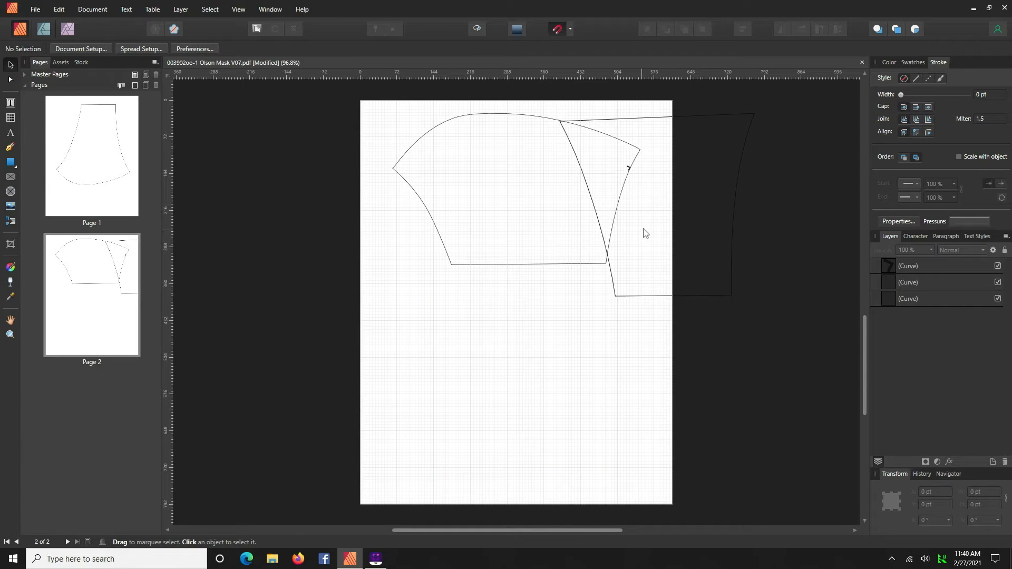
- Move the cheek piece's outline below the mouth piece and delete the stray notch marker on the mouth piece
{"action": "left_click", "coordinate": [598, 228]}
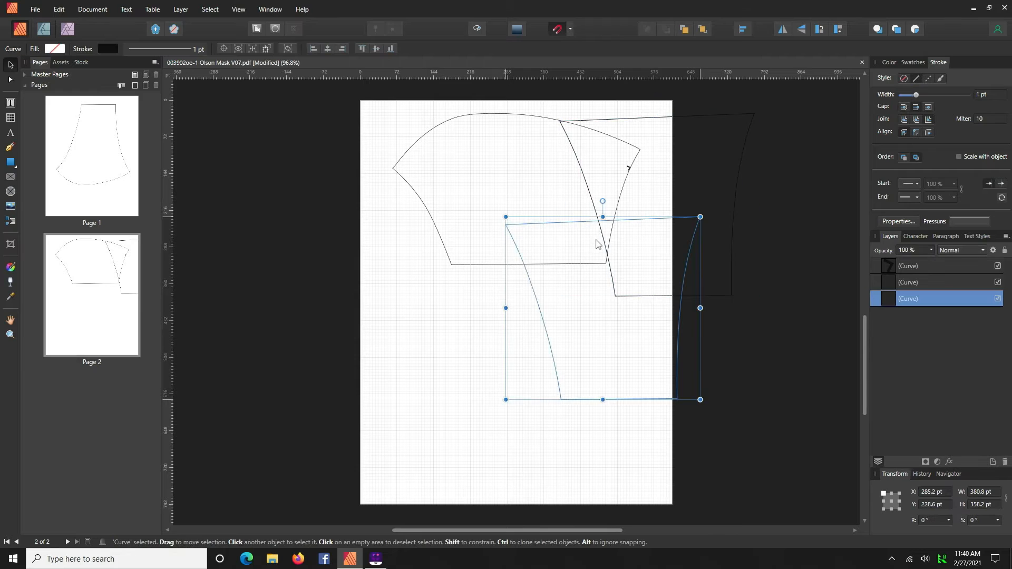
{"action": "left_click_drag", "start_coordinate": [612, 293], "coordinate": [525, 338]}
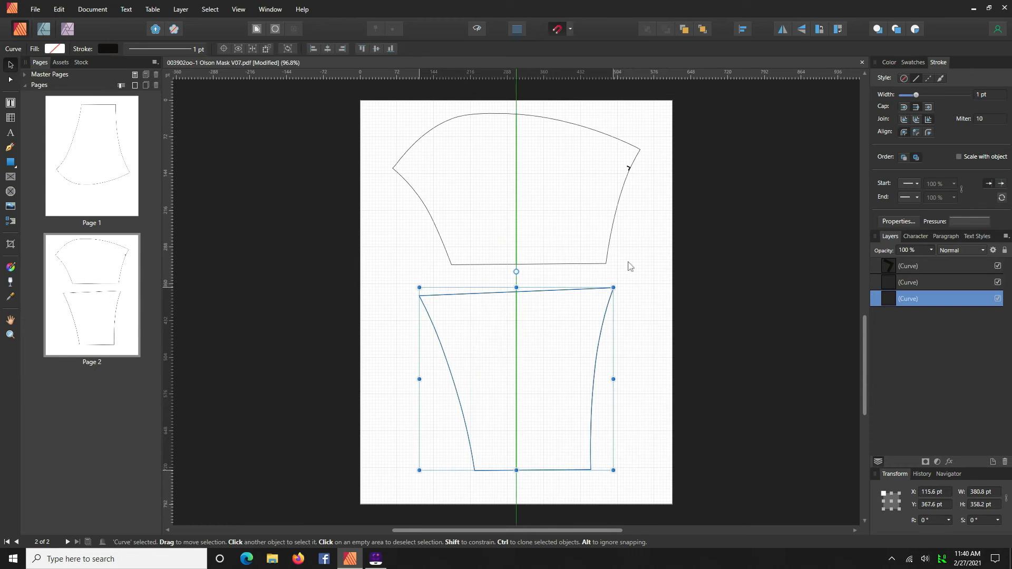
{"action": "left_click", "coordinate": [628, 170]}
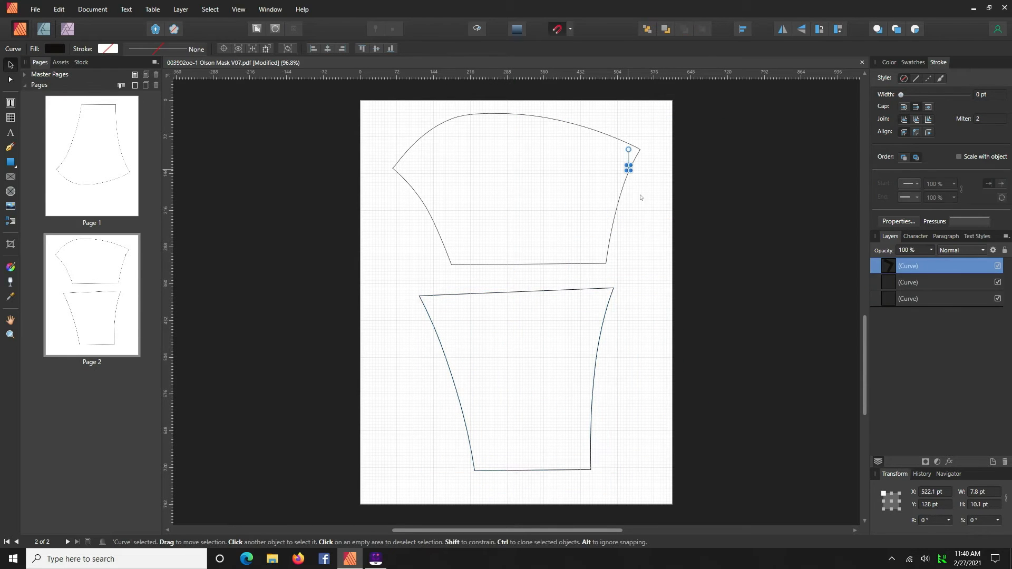
{"action": "key", "text": "Delete"}
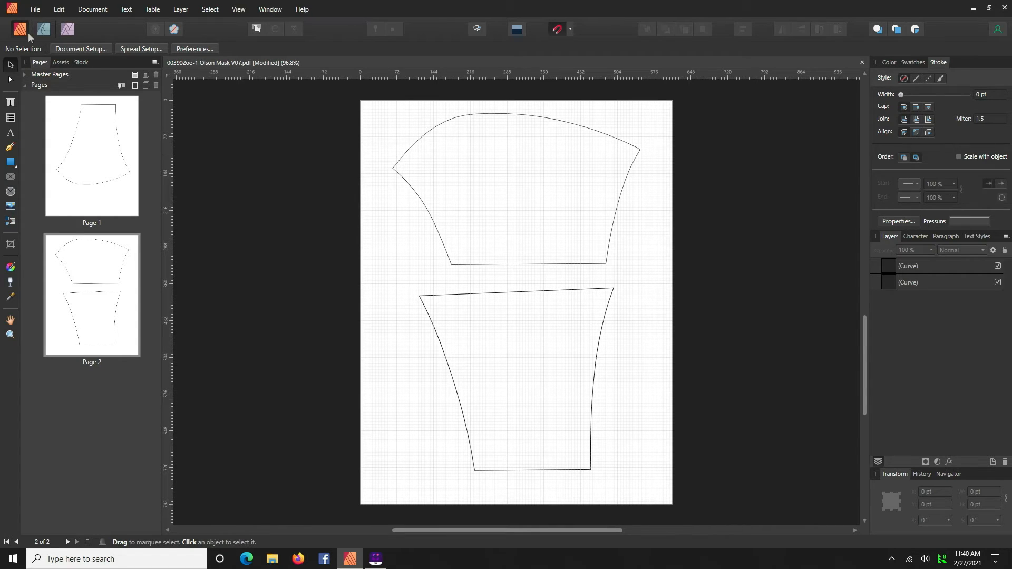
- Save the document as "003902oo-1 Olson Mask V07-large-cricut"
{"action": "left_click", "coordinate": [35, 10]}
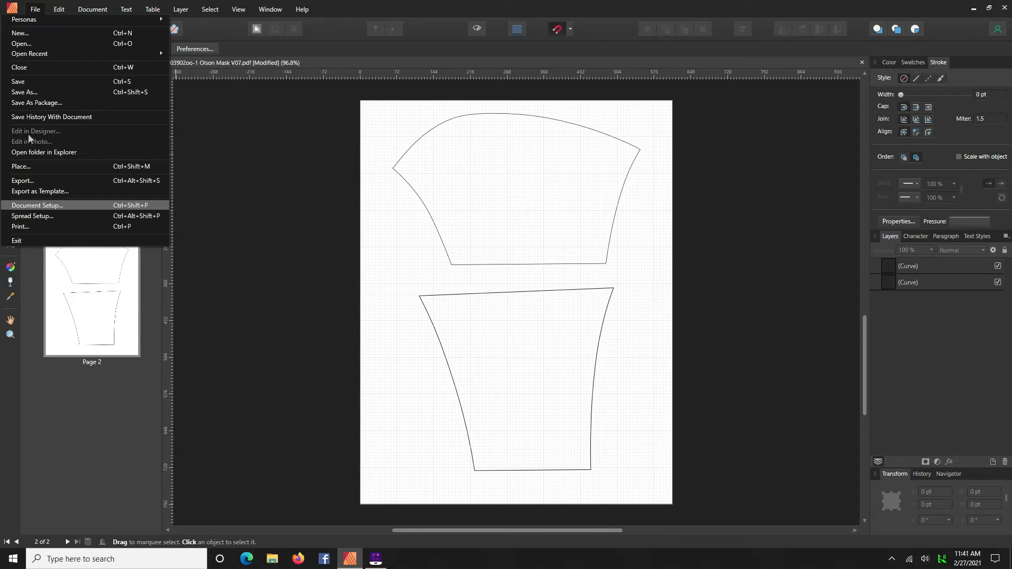
{"action": "left_click", "coordinate": [23, 81]}
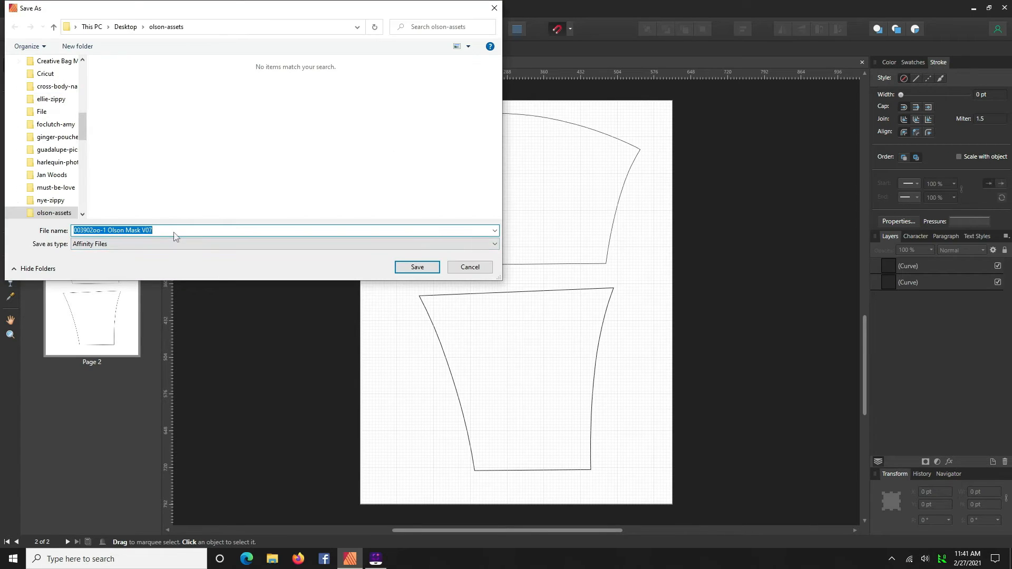
{"action": "left_click", "coordinate": [170, 232]}
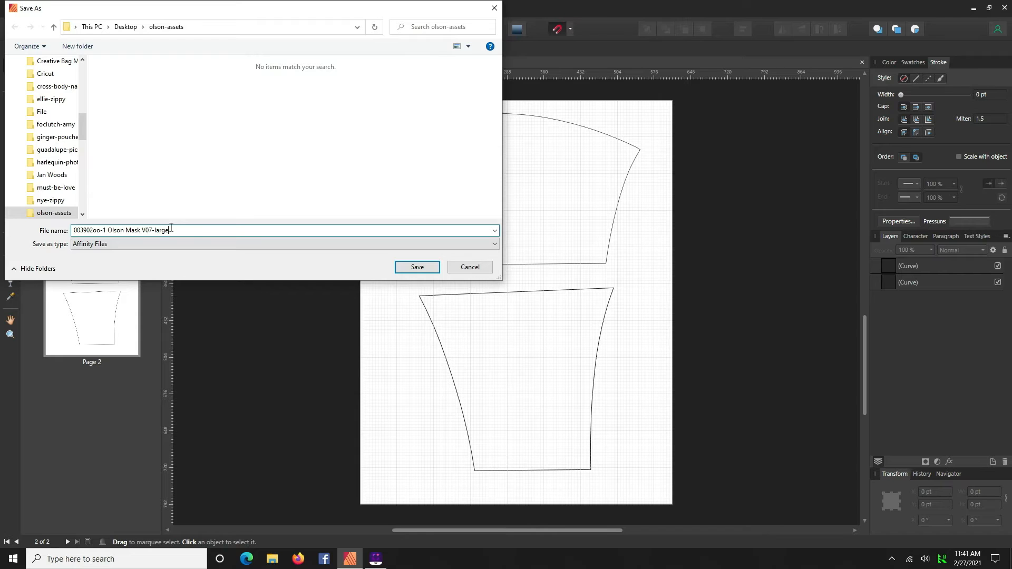
{"action": "type", "text": "ut"}
{"action": "key", "text": "Return"}
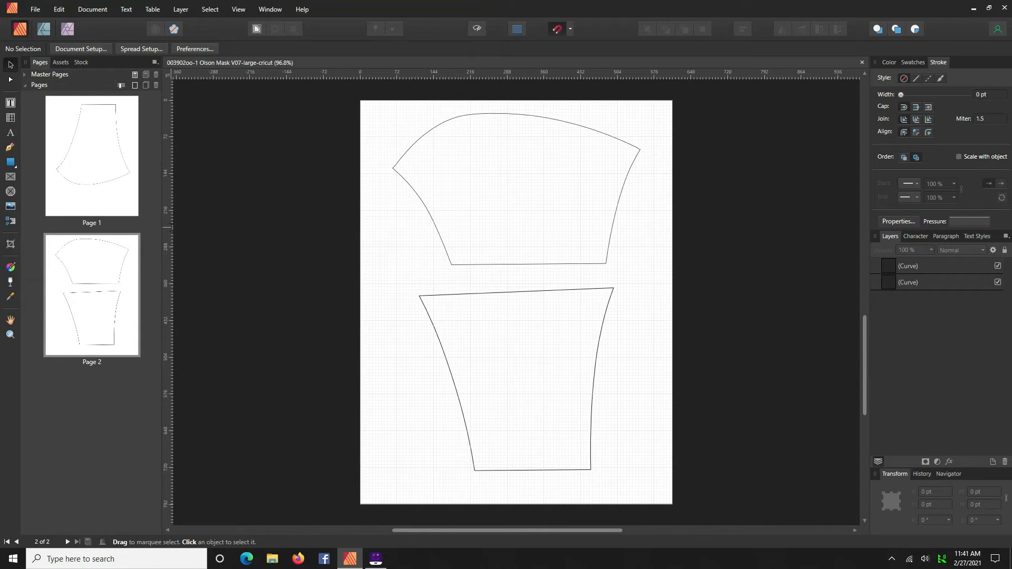
- Open the Olson Mask pattern PDF again, loading only pages 5,7
{"action": "left_click", "coordinate": [34, 10]}
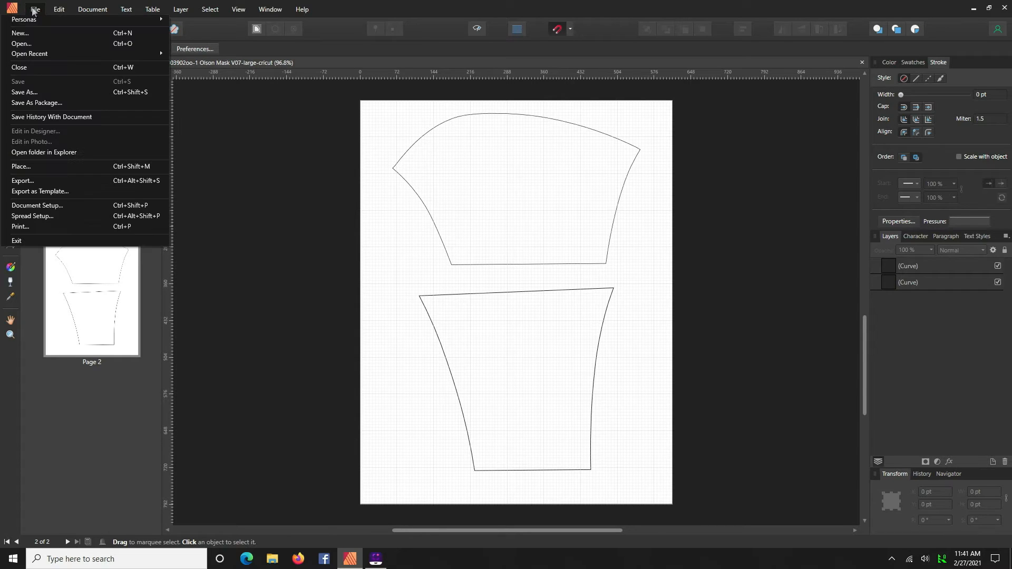
{"action": "left_click", "coordinate": [30, 45]}
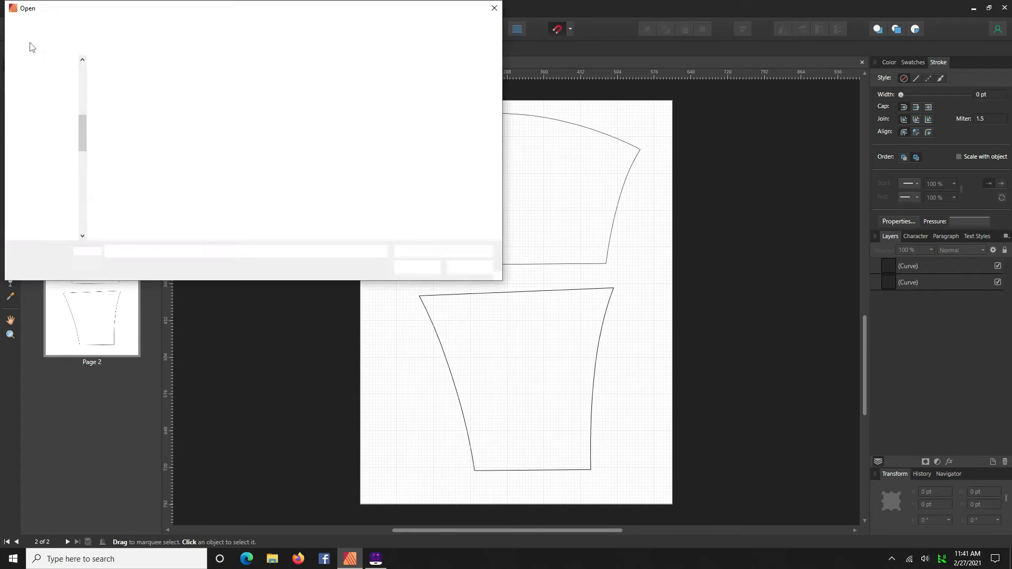
{"action": "double_click", "coordinate": [135, 85]}
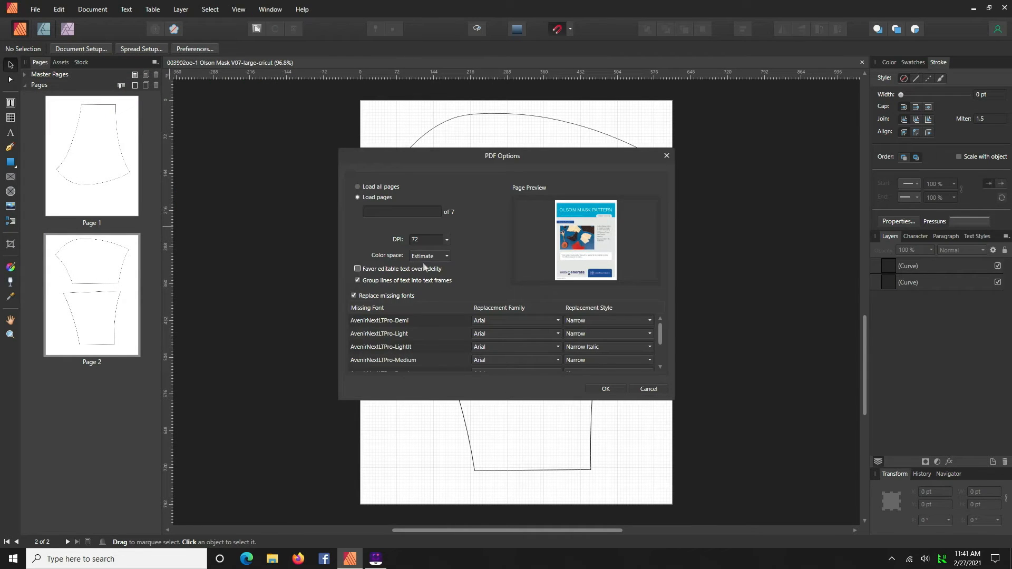
{"action": "left_click", "coordinate": [391, 211]}
{"action": "type", "text": "5,7"}
{"action": "key", "text": "Tab"}
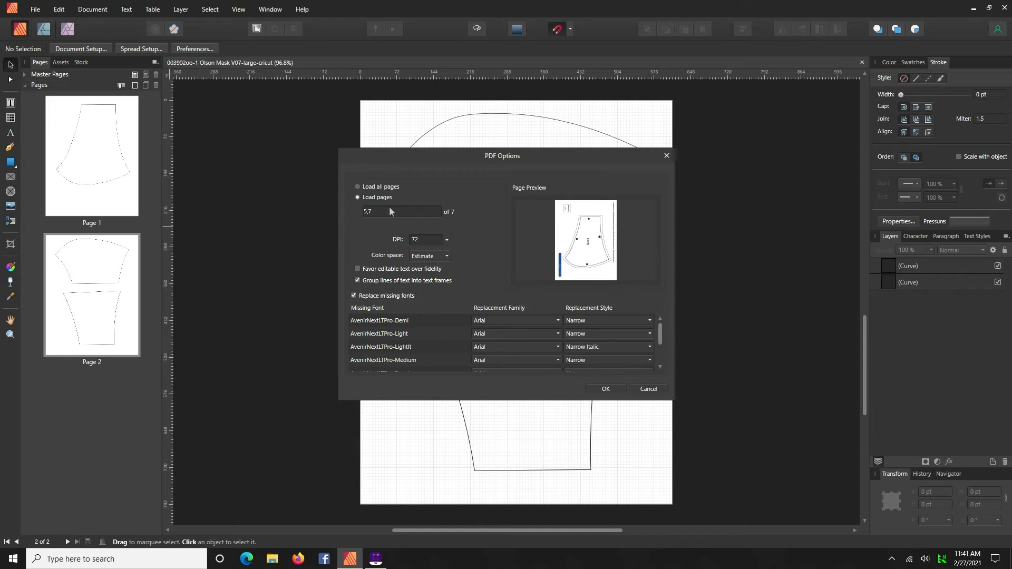
{"action": "left_click", "coordinate": [605, 388]}
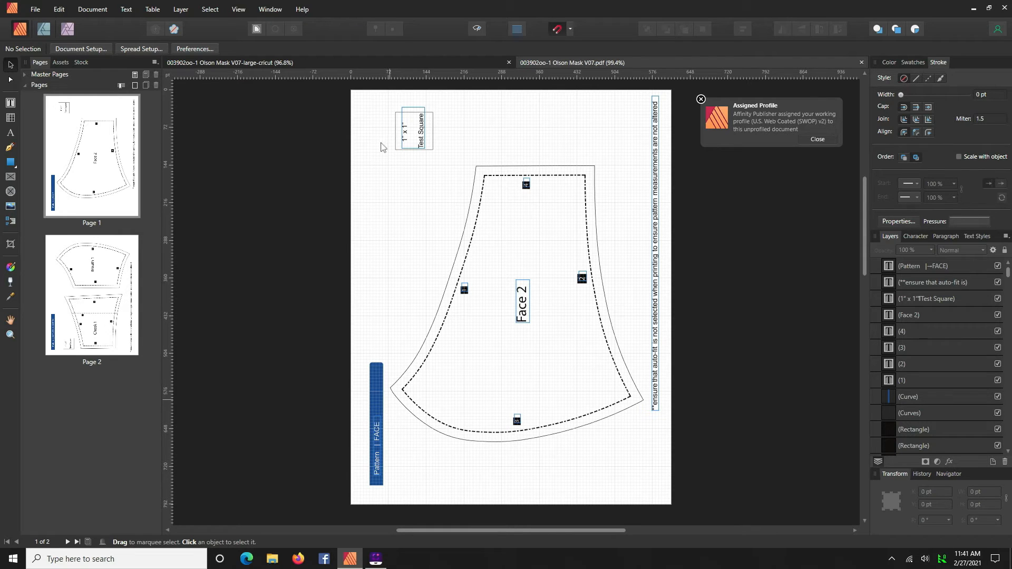
- Delete the 1" x 1" test square and the Pattern | FACE label from the face page
{"action": "left_click_drag", "start_coordinate": [368, 102], "coordinate": [441, 167]}
{"action": "key", "text": "Delete"}
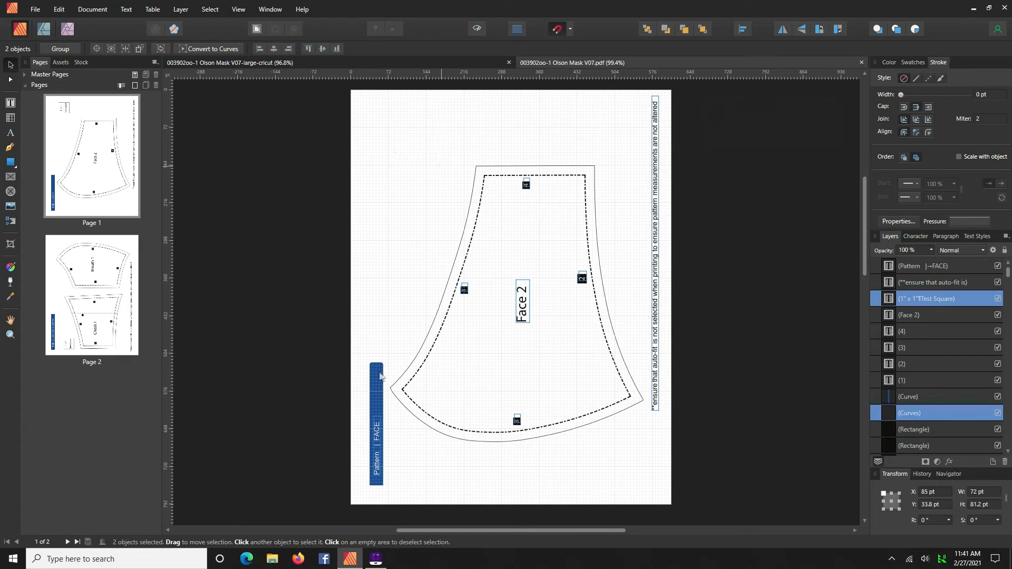
{"action": "left_click_drag", "start_coordinate": [362, 342], "coordinate": [392, 497]}
{"action": "key", "text": "Delete"}
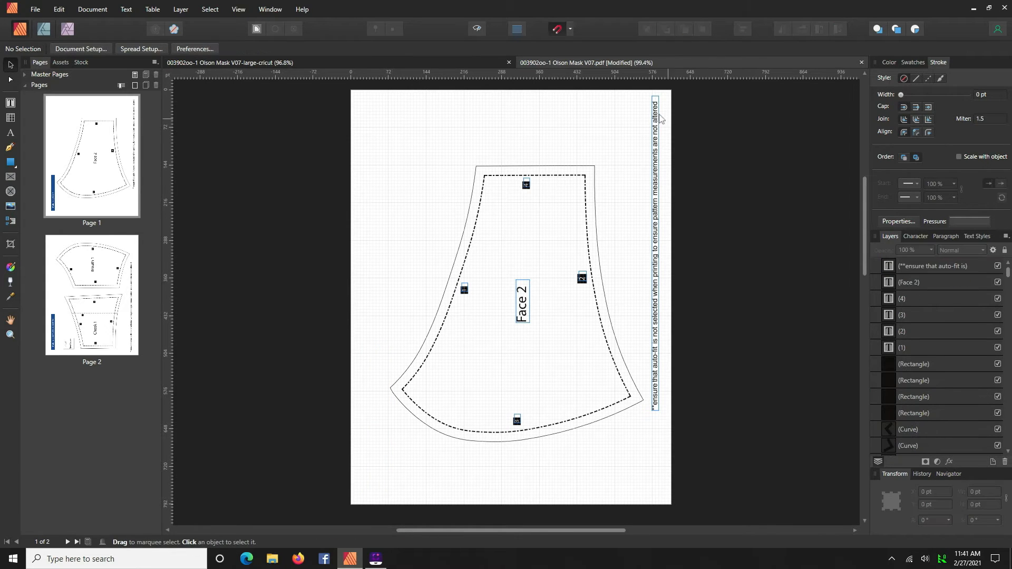
- Delete the rotated auto-fit printing note and the face piece's solid outer outline
{"action": "left_click", "coordinate": [657, 115]}
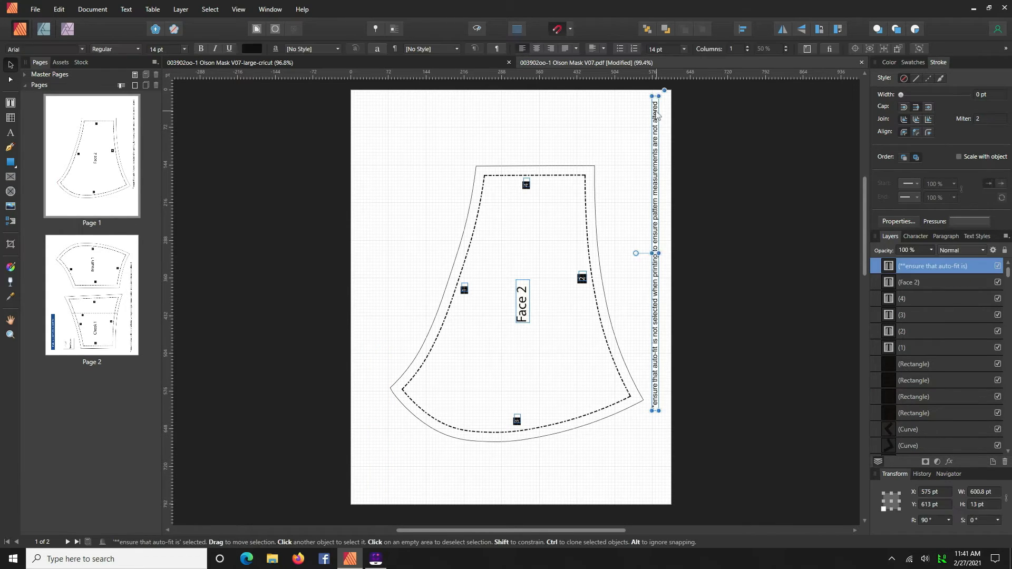
{"action": "key", "text": "Delete"}
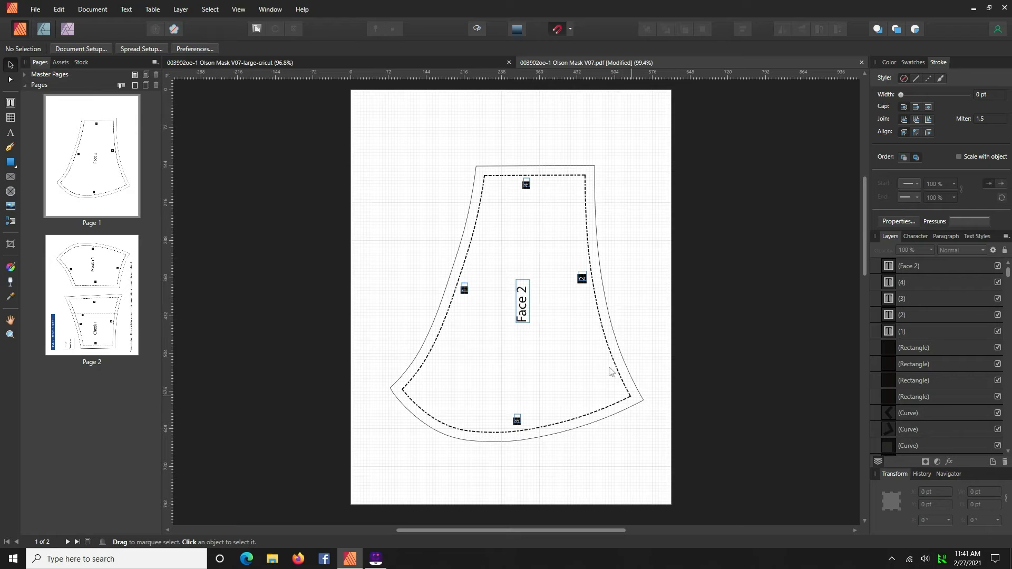
{"action": "left_click", "coordinate": [535, 168]}
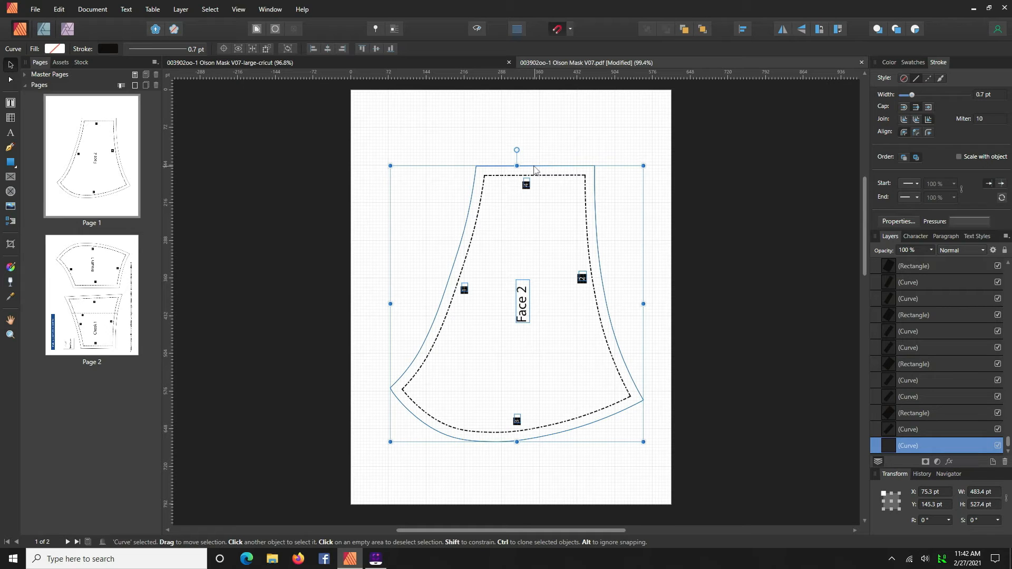
{"action": "key", "text": "Delete"}
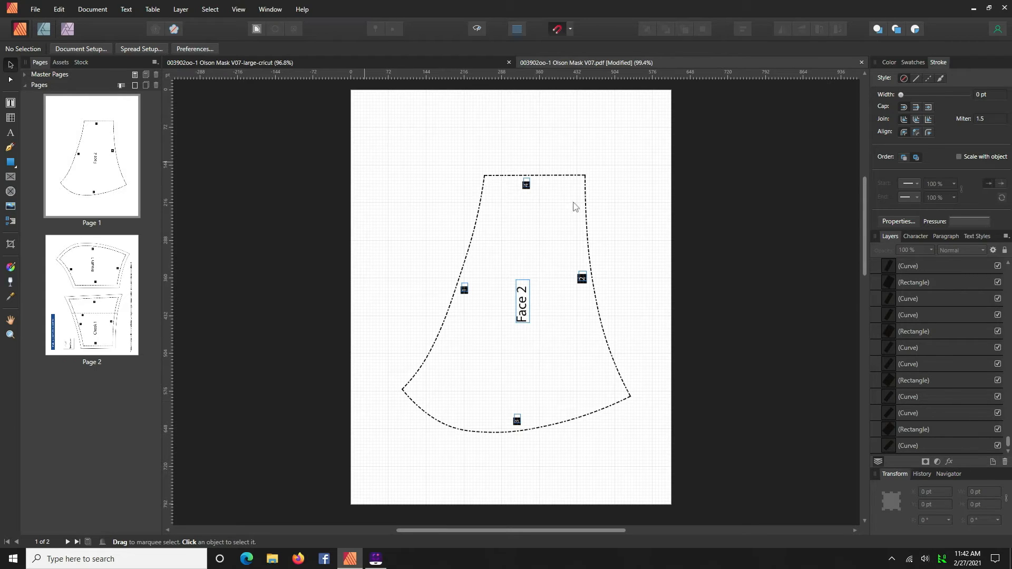
- Delete the Face 2 label and all the notch markers from the face piece
{"action": "left_click", "coordinate": [526, 185]}
{"action": "key", "text": "Delete"}
{"action": "left_click", "coordinate": [525, 188]}
{"action": "key", "text": "Delete"}
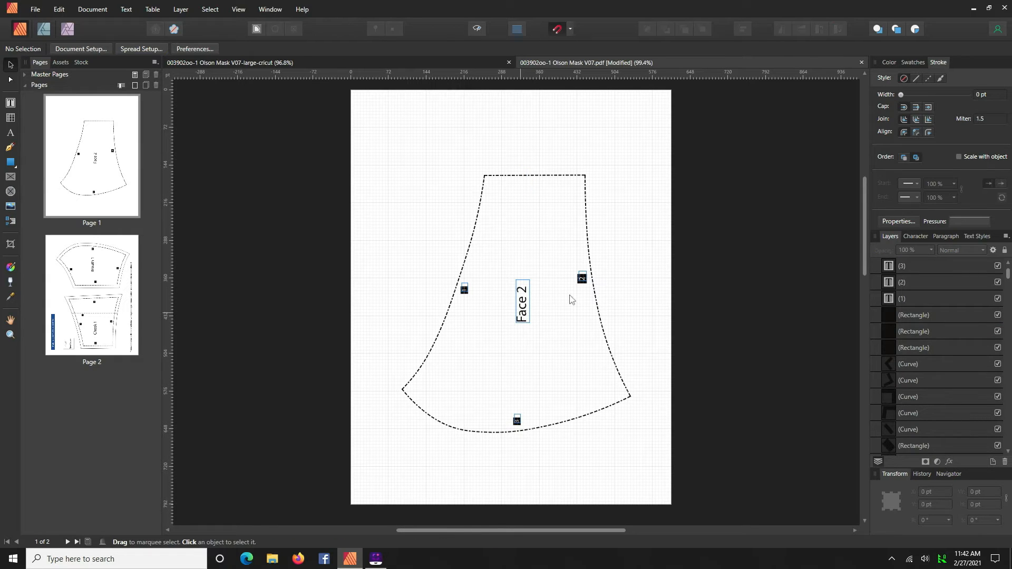
{"action": "left_click", "coordinate": [522, 302]}
{"action": "key", "text": "Delete"}
{"action": "left_click", "coordinate": [490, 304]}
{"action": "left_click", "coordinate": [582, 278]}
{"action": "key", "text": "Delete"}
{"action": "left_click", "coordinate": [464, 289]}
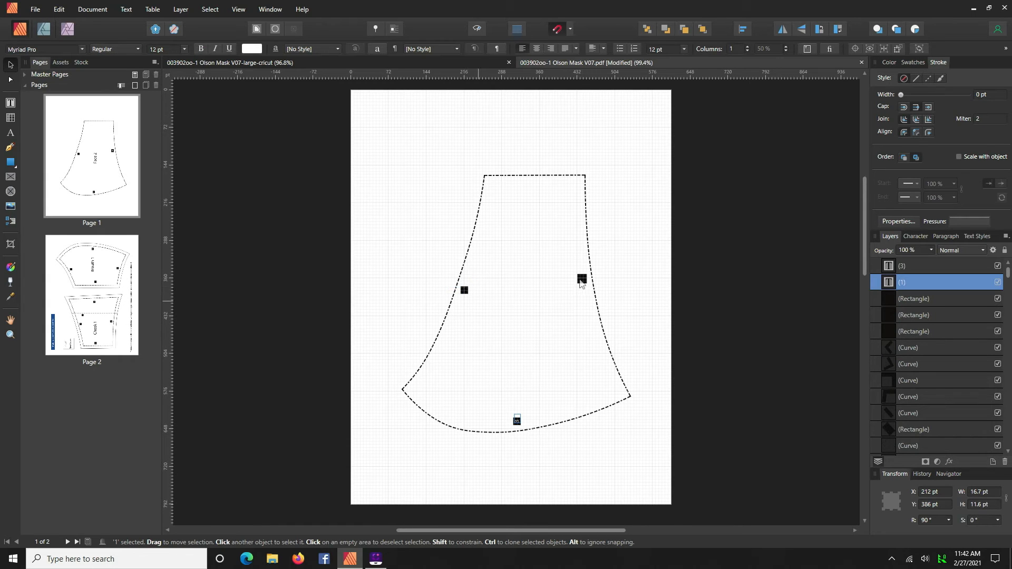
{"action": "key", "text": "Delete"}
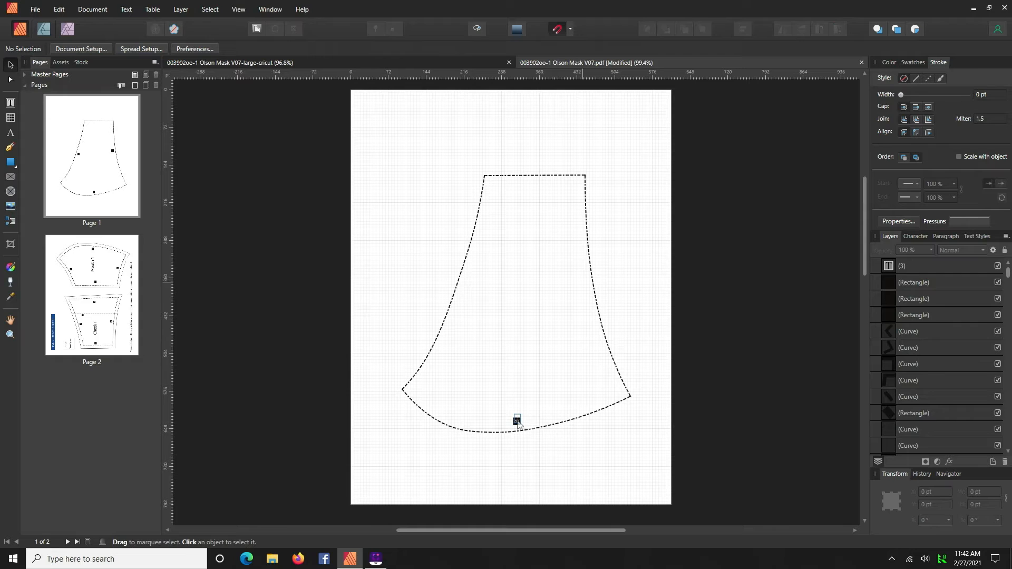
{"action": "left_click", "coordinate": [517, 421]}
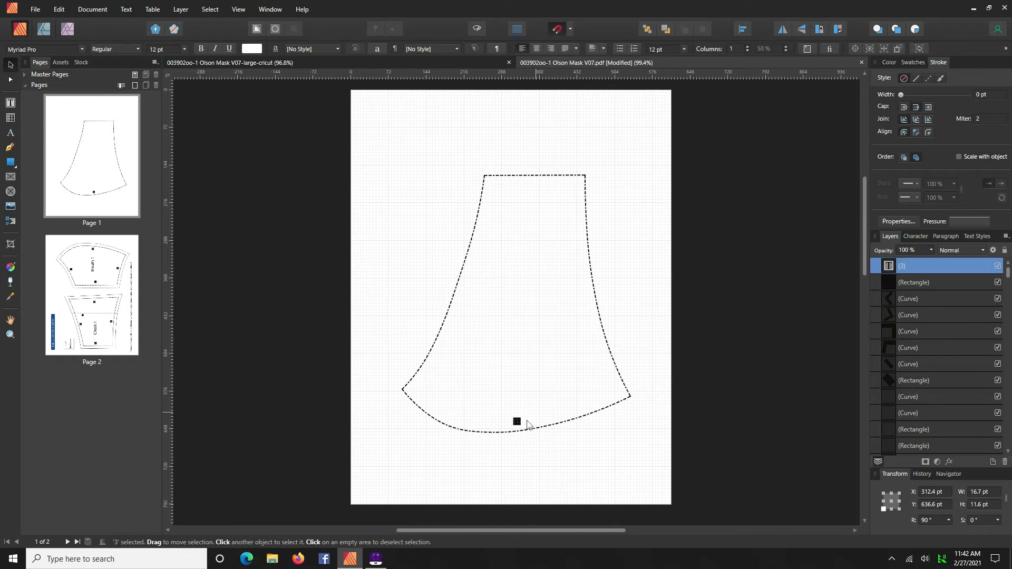
{"action": "key", "text": "Delete"}
{"action": "left_click", "coordinate": [517, 422]}
{"action": "key", "text": "Delete"}
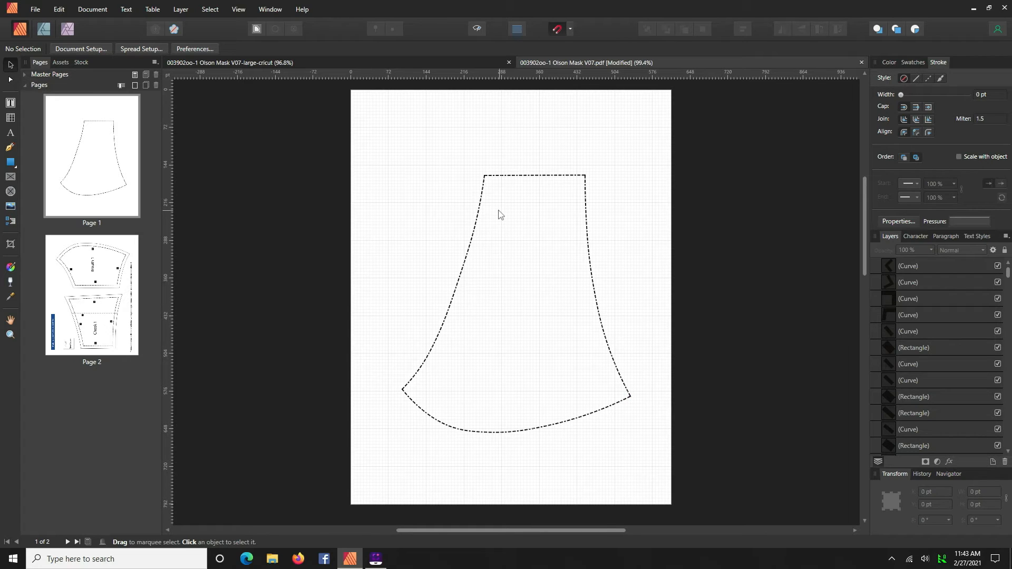
- Select everything on the face page and set the stroke width to 2 pt
{"action": "key", "text": "ctrl+a"}
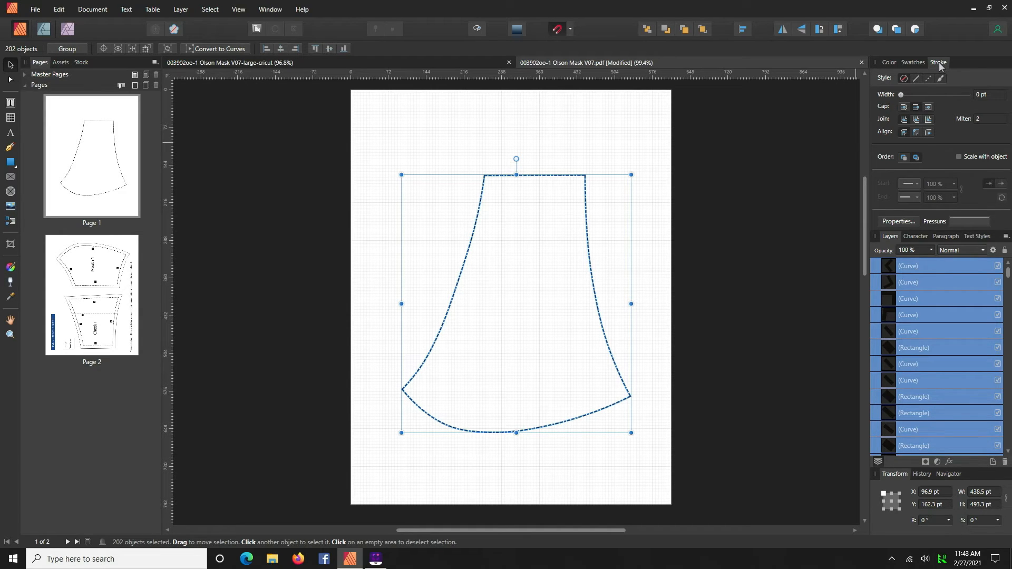
{"action": "left_click", "coordinate": [980, 94]}
{"action": "type", "text": "2"}
{"action": "key", "text": "Return"}
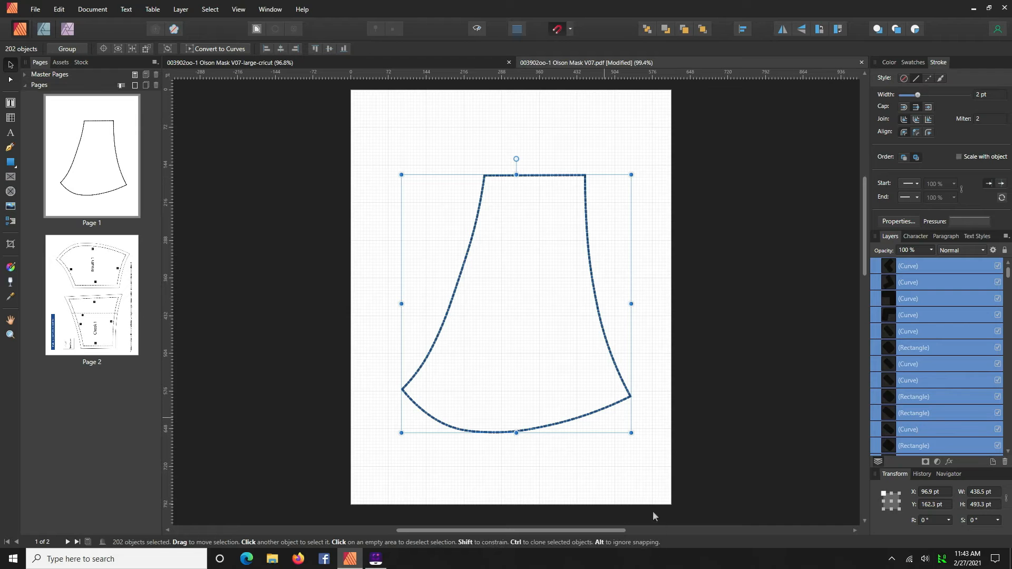
{"action": "left_click", "coordinate": [555, 472]}
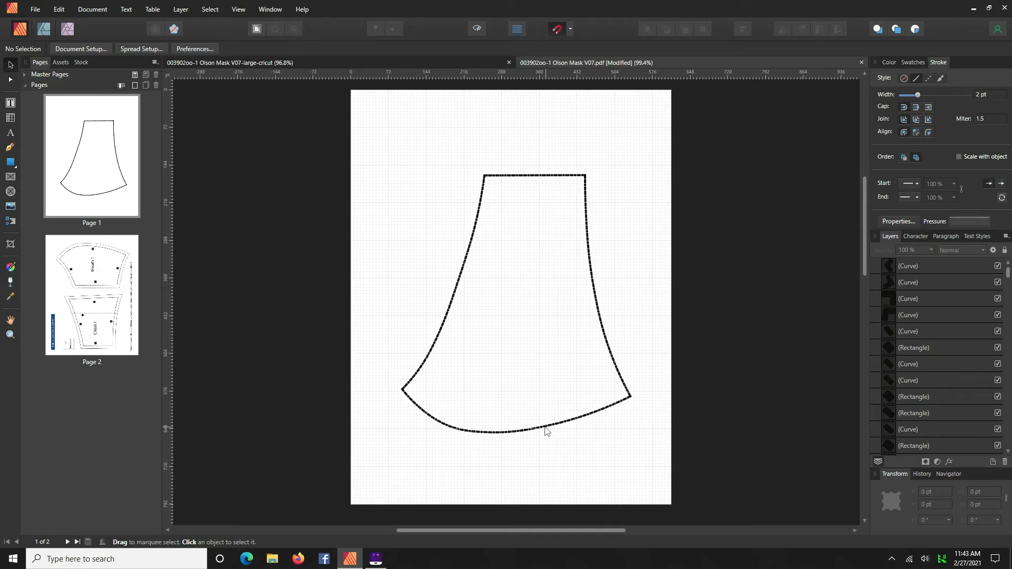
- Switch to the large-cricut document and move the cheek piece's outline slightly down
{"action": "key", "text": "ctrl+Tab"}
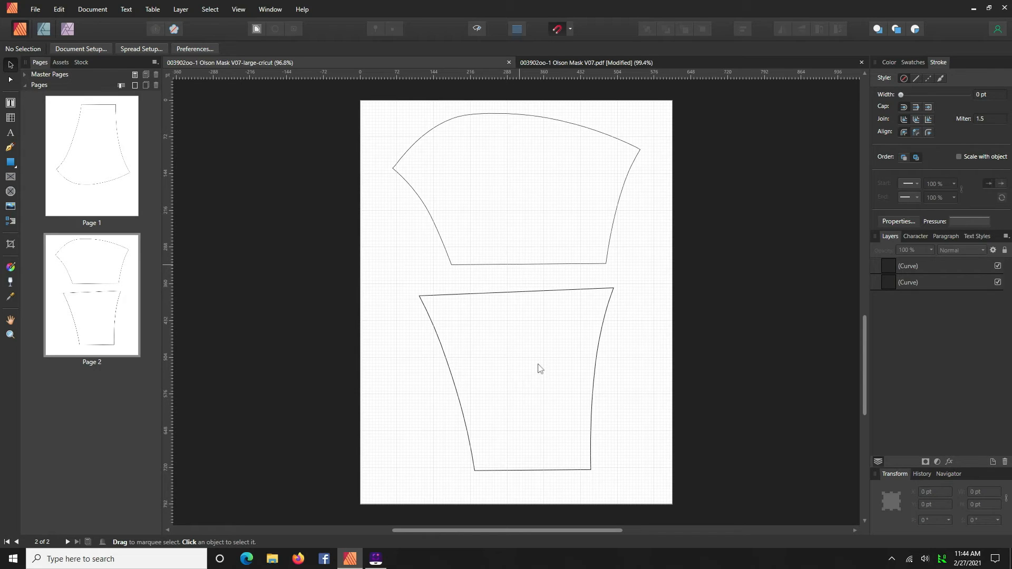
{"action": "left_click", "coordinate": [529, 295]}
{"action": "left_click_drag", "start_coordinate": [526, 295], "coordinate": [526, 310]}
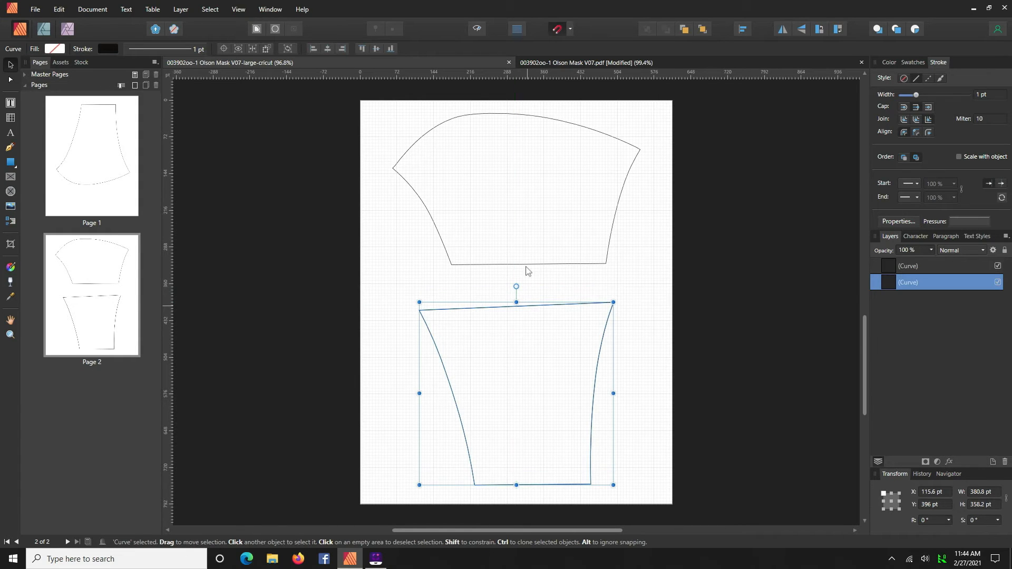
- Stretch the mouth piece's bottom edge downward to a height of about 320 pt
{"action": "left_click", "coordinate": [527, 264]}
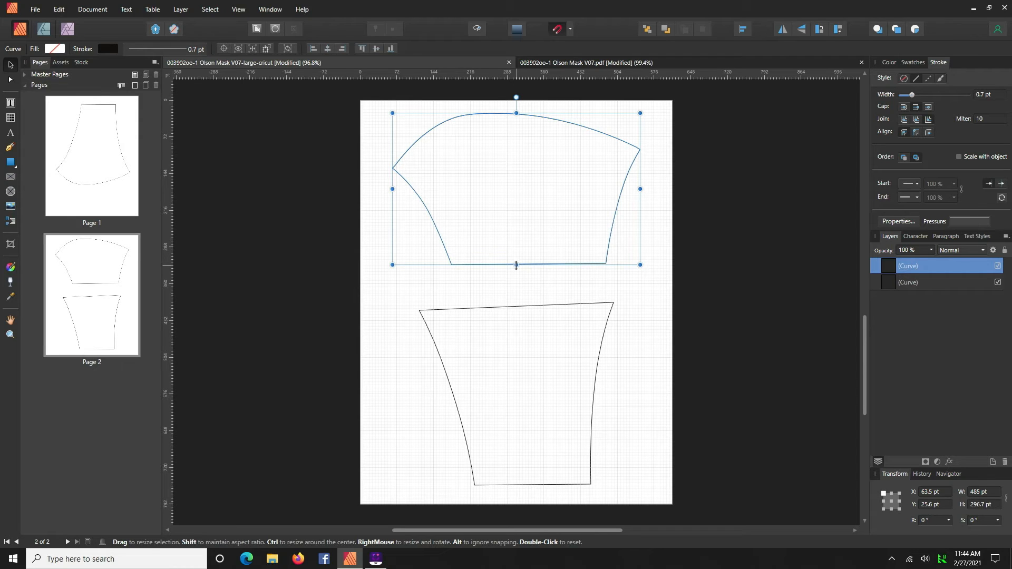
{"action": "left_click_drag", "start_coordinate": [516, 266], "coordinate": [517, 277]}
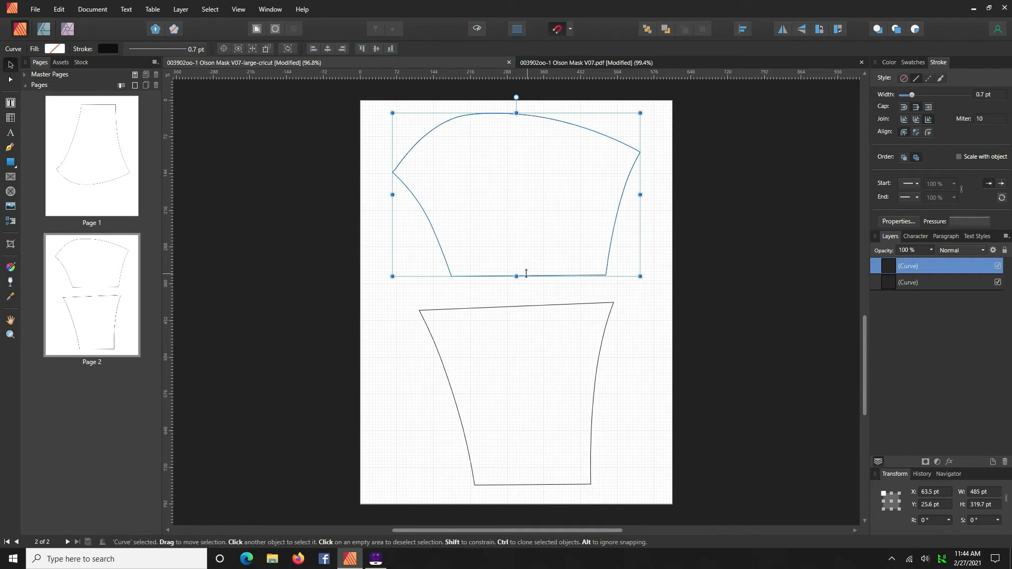
{"action": "left_click", "coordinate": [638, 356]}
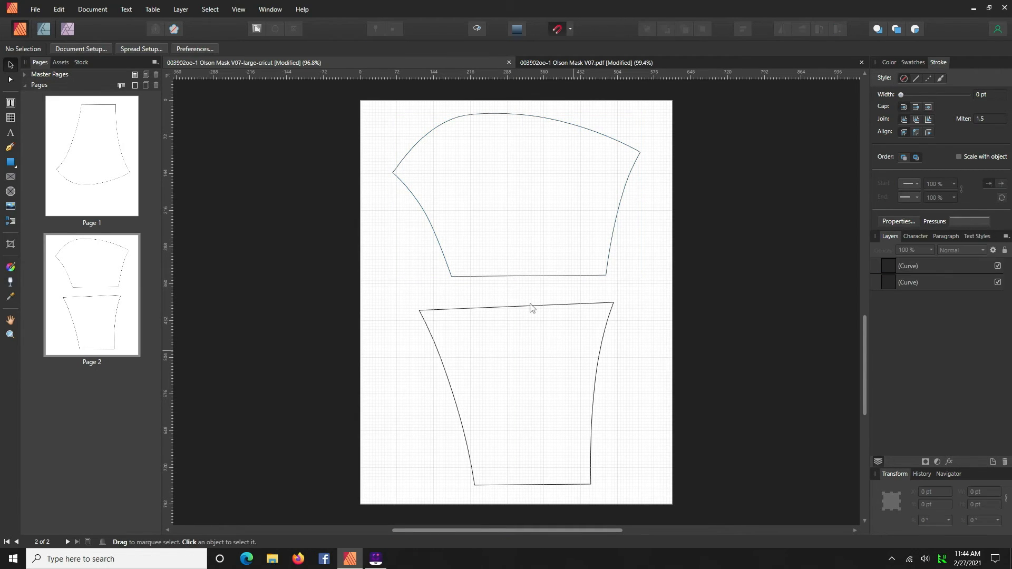
- Nudge the cheek piece's outline slightly lower on the page
{"action": "left_click", "coordinate": [531, 307]}
{"action": "mouse_move", "coordinate": [530, 308]}
{"action": "left_mouse_down"}
{"action": "mouse_move", "coordinate": [534, 323]}
{"action": "mouse_move", "coordinate": [519, 323]}
{"action": "mouse_move", "coordinate": [515, 304]}
{"action": "left_mouse_up"}
{"action": "left_click", "coordinate": [636, 349]}
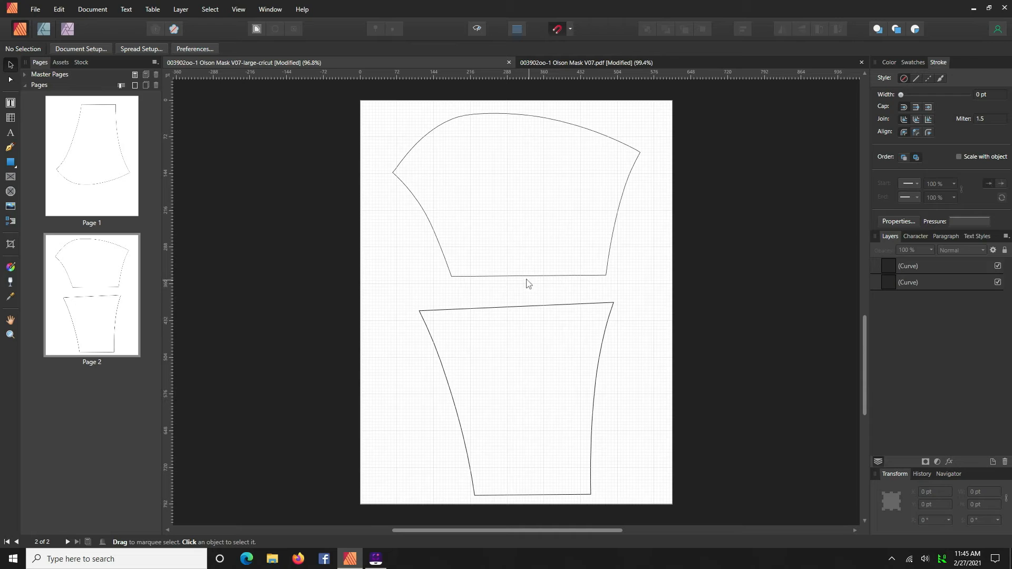
{"action": "left_click", "coordinate": [102, 166]}
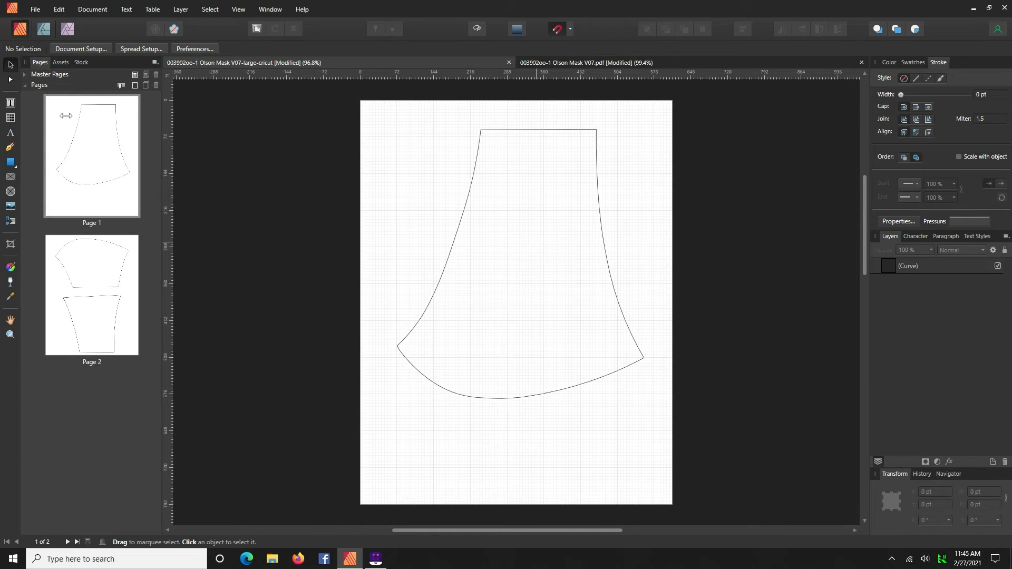
{"action": "left_click", "coordinate": [34, 10]}
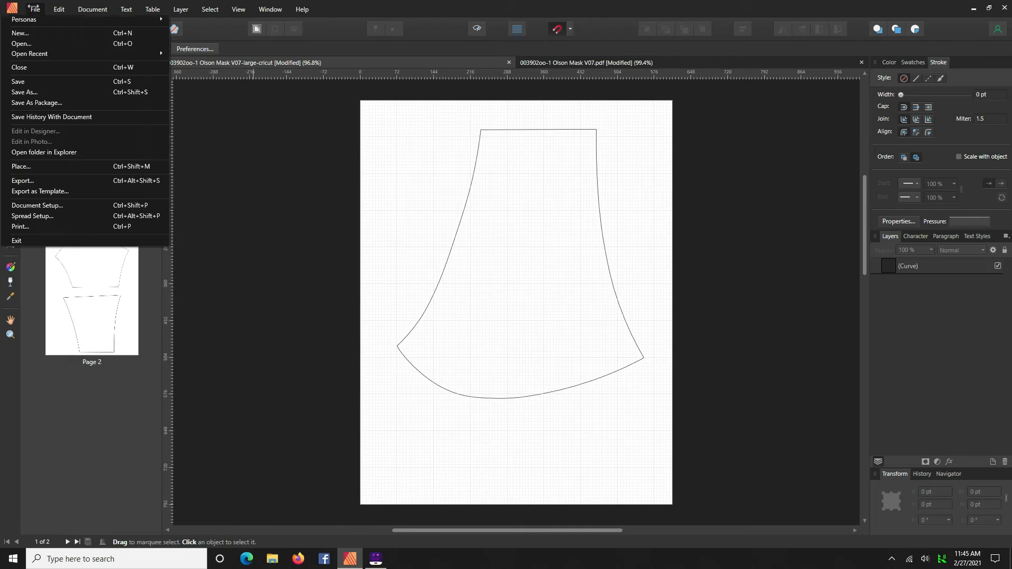
{"action": "left_click", "coordinate": [41, 181]}
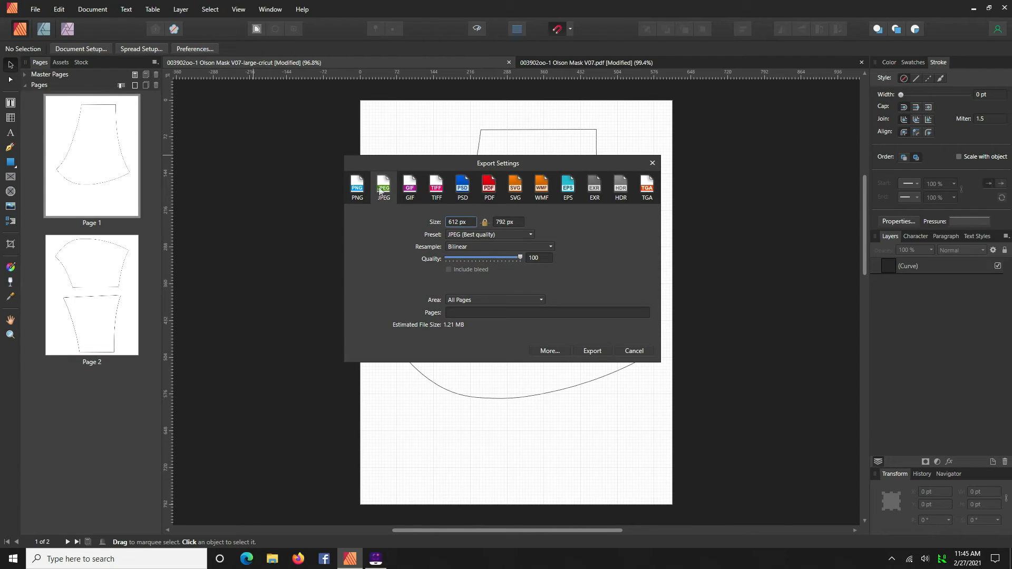
{"action": "left_click", "coordinate": [592, 351]}
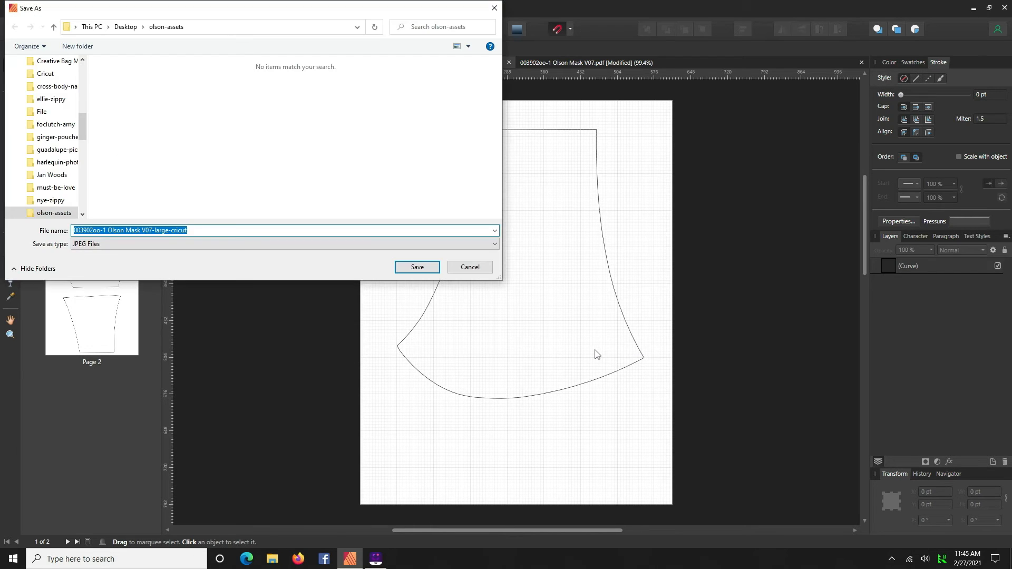
{"action": "left_click", "coordinate": [476, 269]}
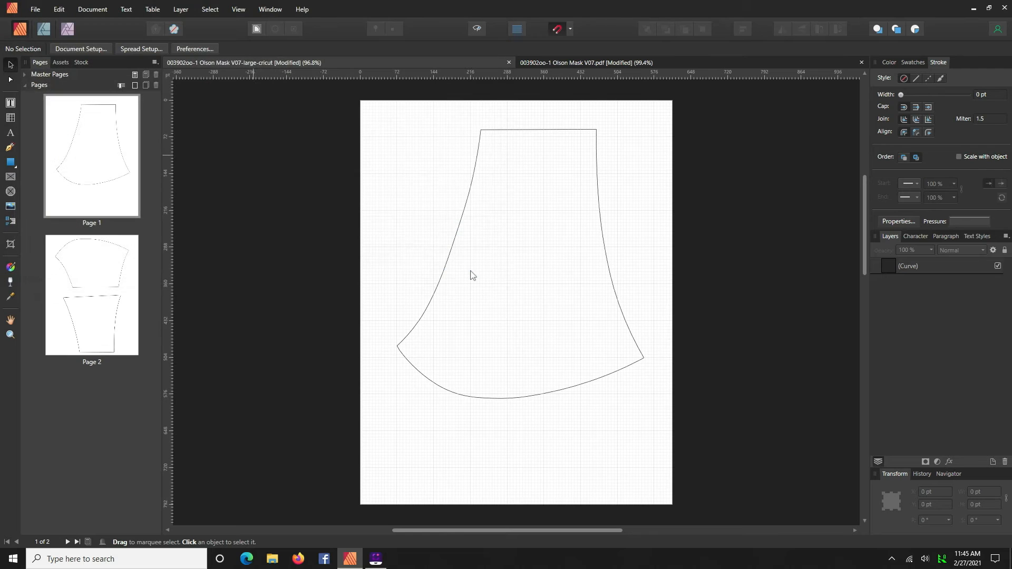
- Export page 1 of the large-cricut document as a JPEG named olson1 in the olson-assets folder
{"action": "left_click", "coordinate": [36, 9]}
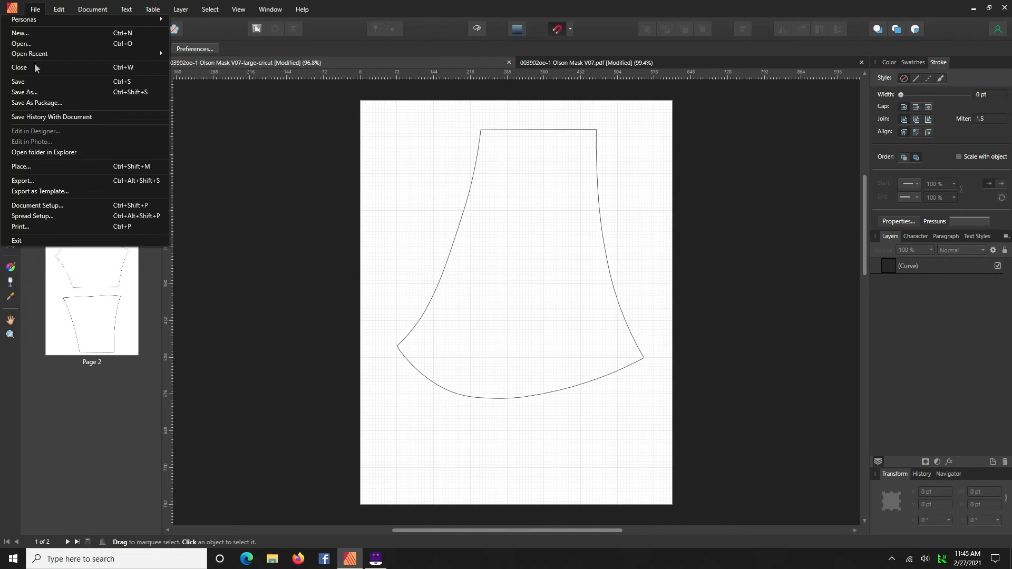
{"action": "left_click", "coordinate": [53, 184]}
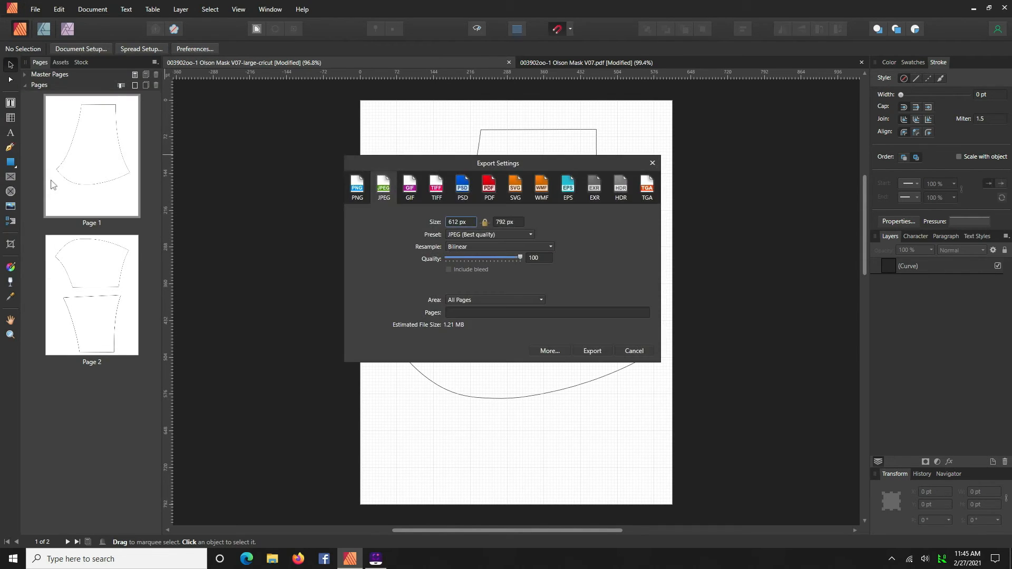
{"action": "left_click", "coordinate": [454, 314]}
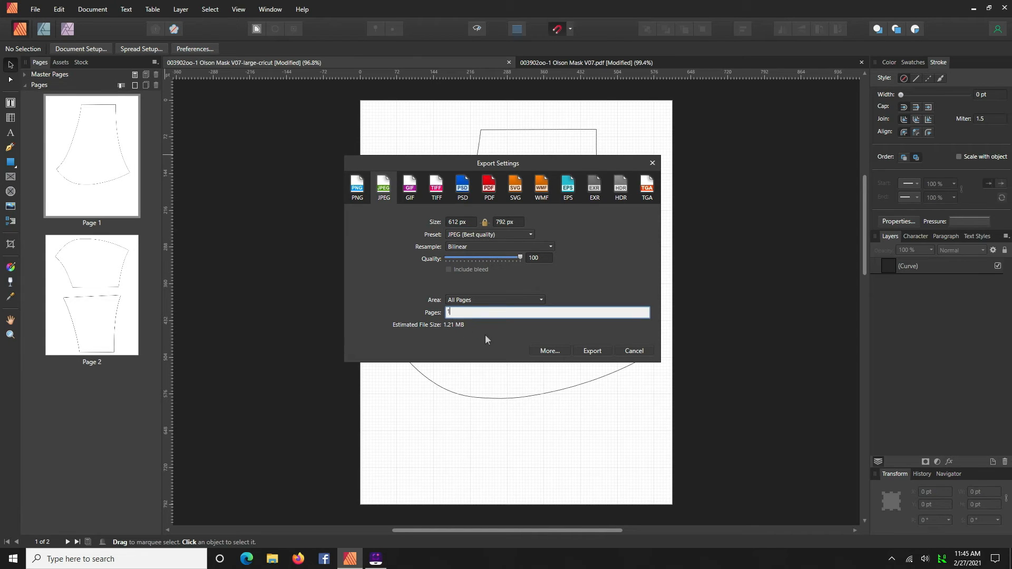
{"action": "left_click", "coordinate": [592, 350]}
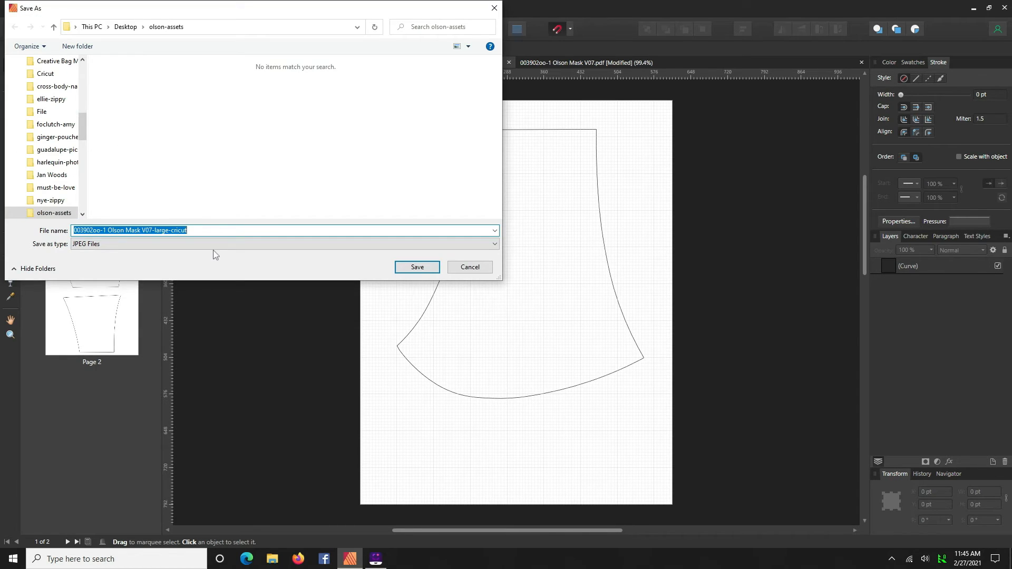
{"action": "type", "text": "face"}
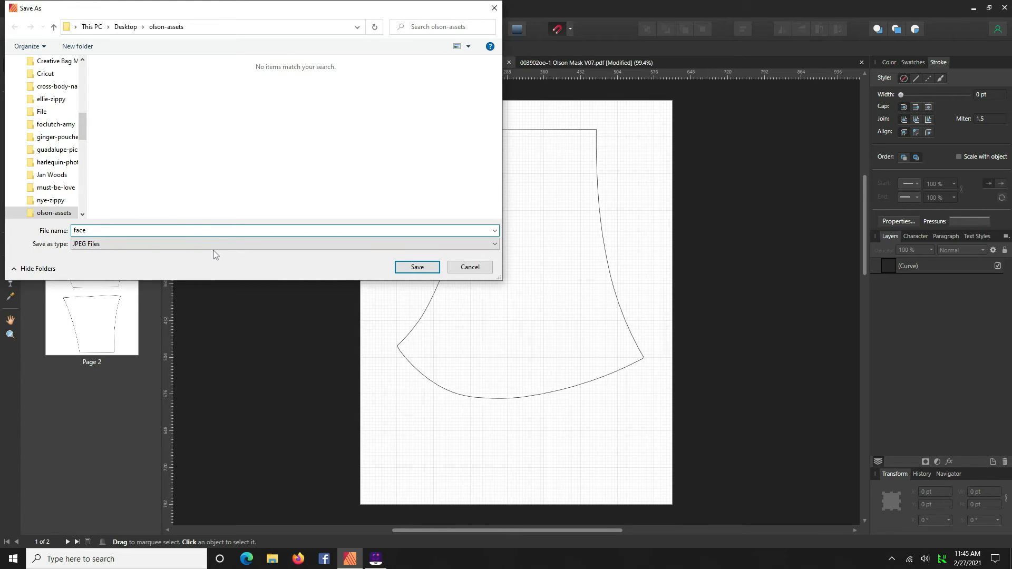
{"action": "type", "text": "olson1"}
{"action": "key", "text": "Return"}
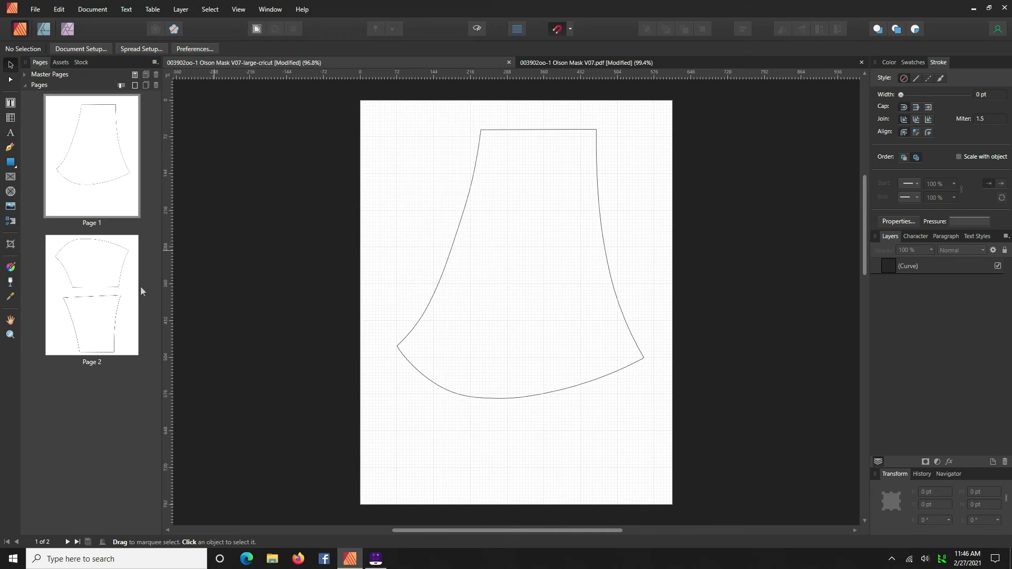
- Hide the mouth piece's outline on page 2 so only the cheek piece is visible
{"action": "left_click", "coordinate": [104, 265]}
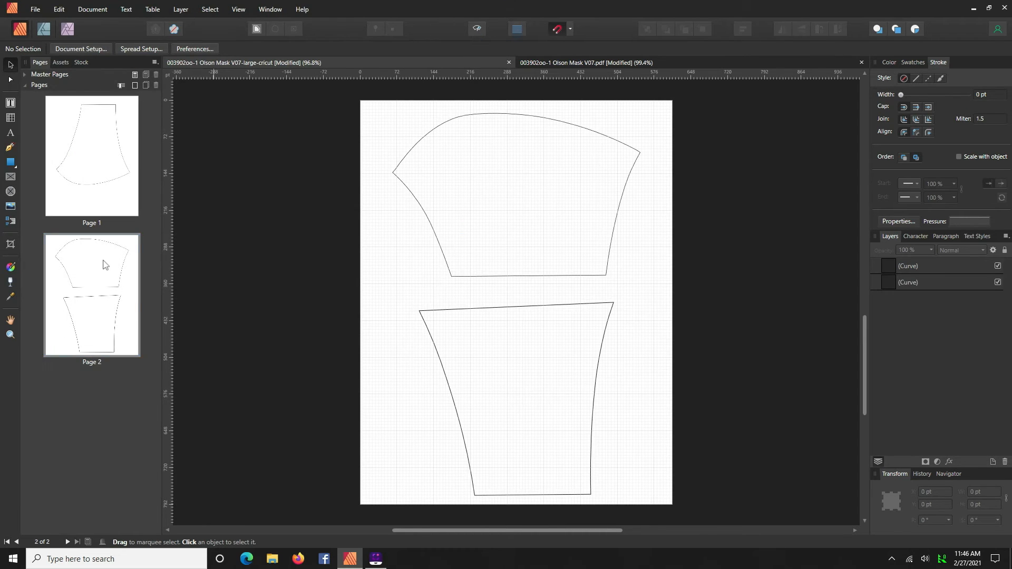
{"action": "left_click", "coordinate": [495, 312]}
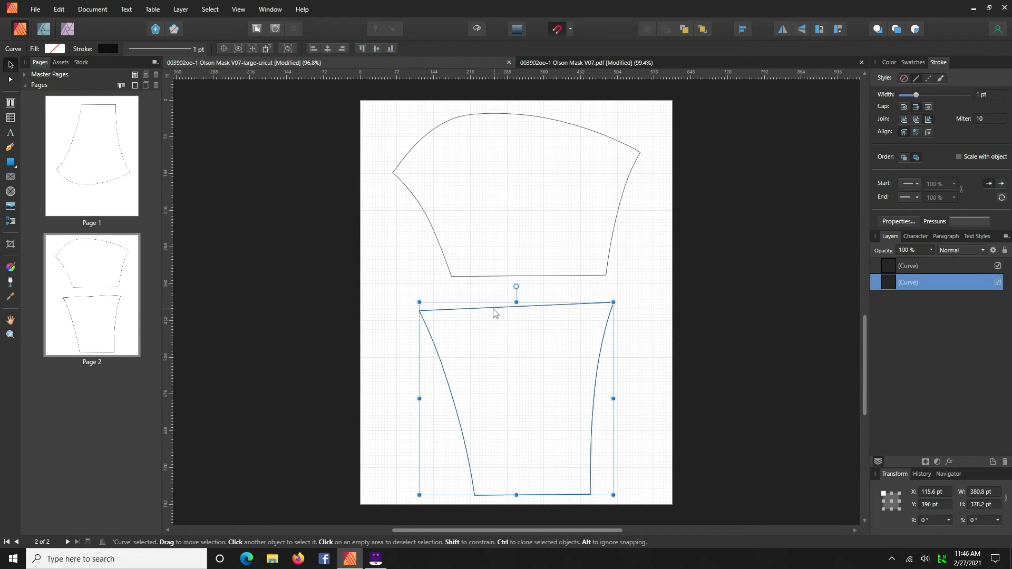
{"action": "left_click", "coordinate": [998, 283]}
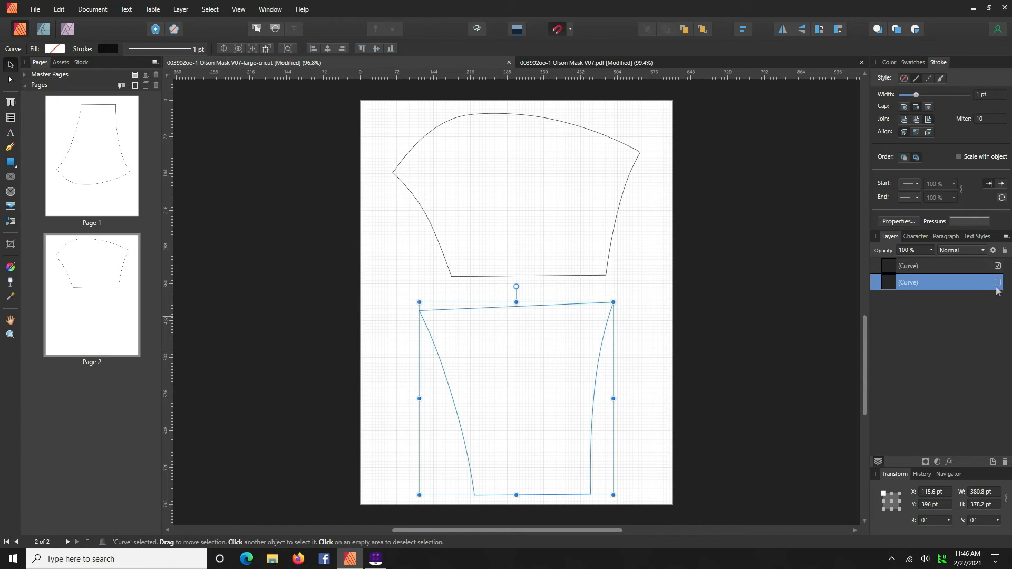
{"action": "left_click", "coordinate": [998, 267]}
{"action": "left_click", "coordinate": [998, 266]}
{"action": "left_click", "coordinate": [657, 380]}
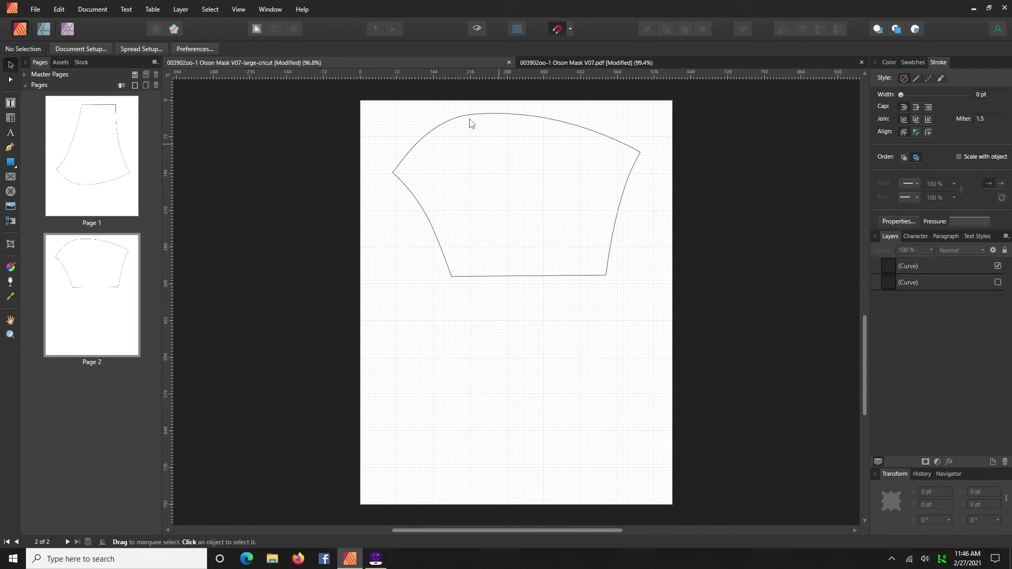
- Export page 2 as a JPEG named olson2 in the olson-assets folder
{"action": "left_click", "coordinate": [37, 11]}
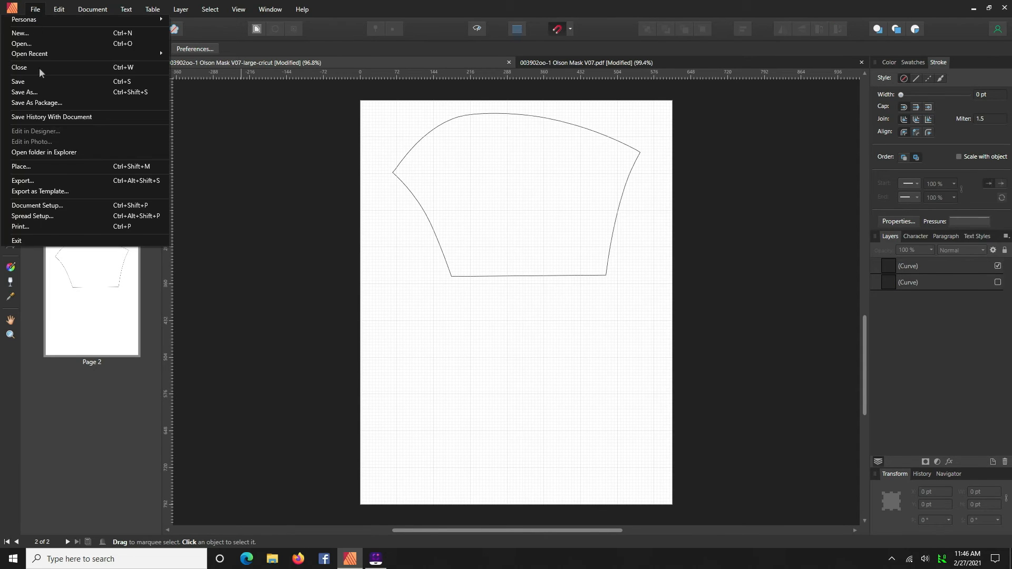
{"action": "left_click", "coordinate": [32, 179]}
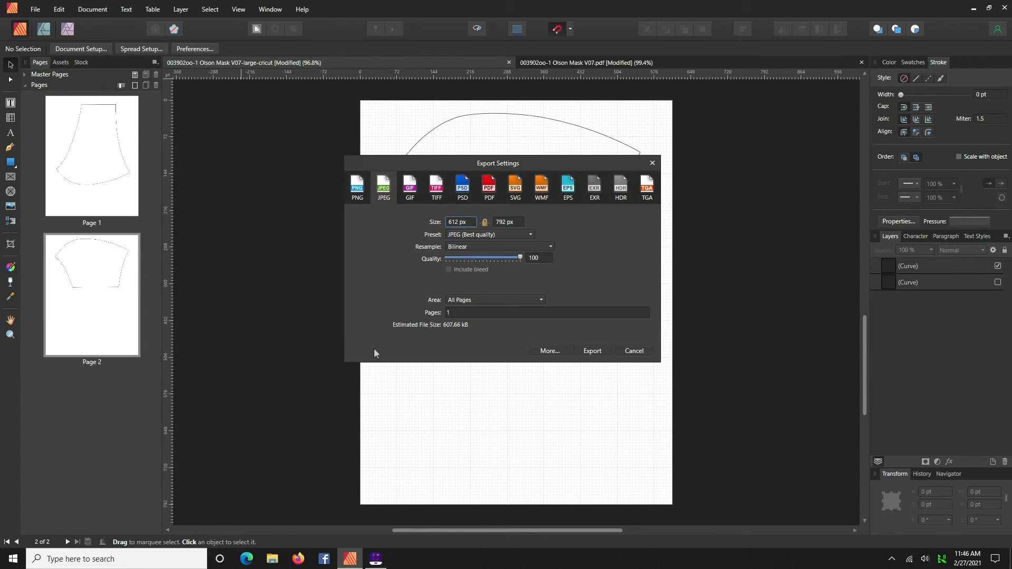
{"action": "left_click", "coordinate": [450, 314]}
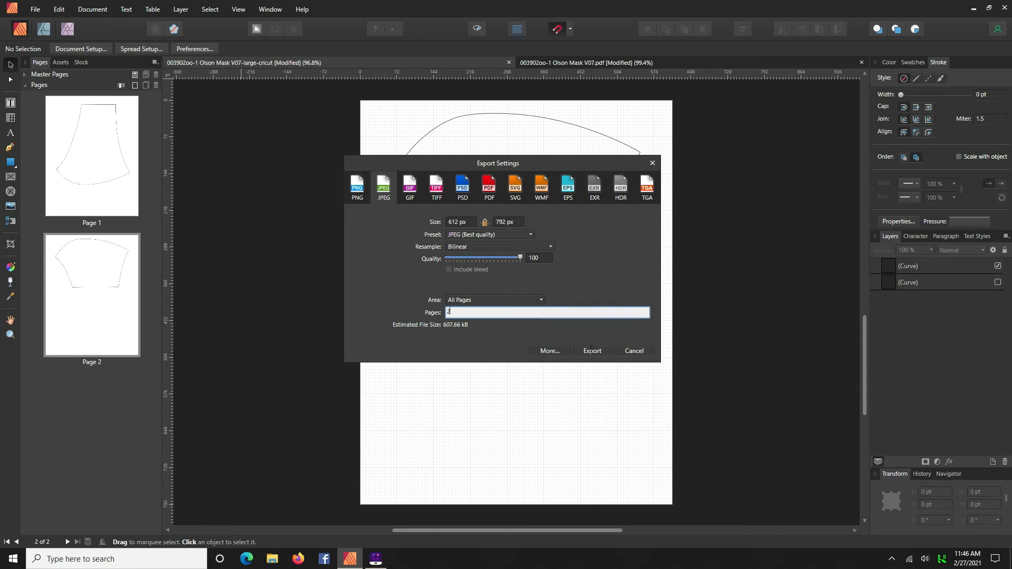
{"action": "type", "text": "2"}
{"action": "left_click", "coordinate": [592, 351]}
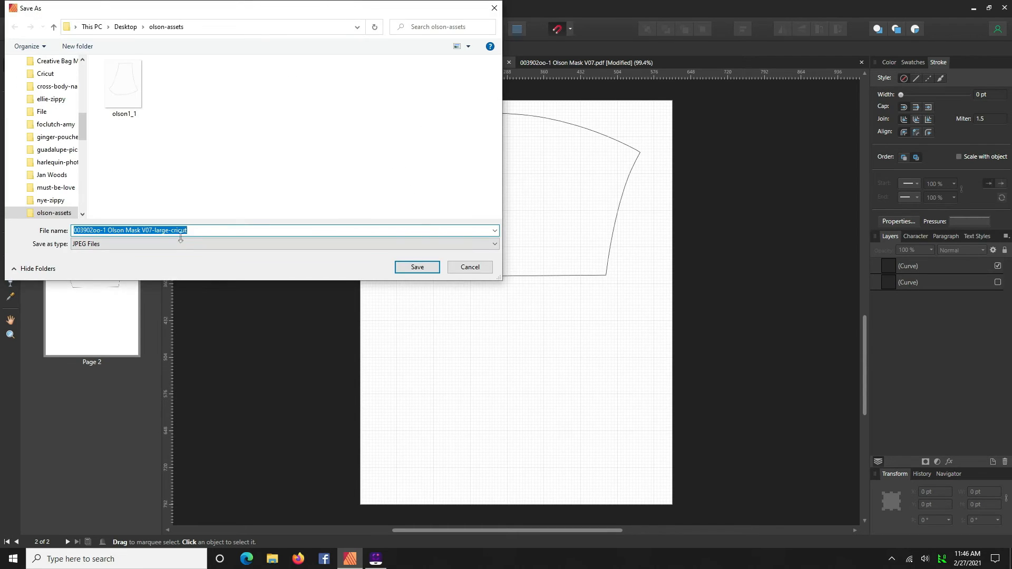
{"action": "left_click", "coordinate": [116, 90]}
{"action": "double_click", "coordinate": [112, 232]}
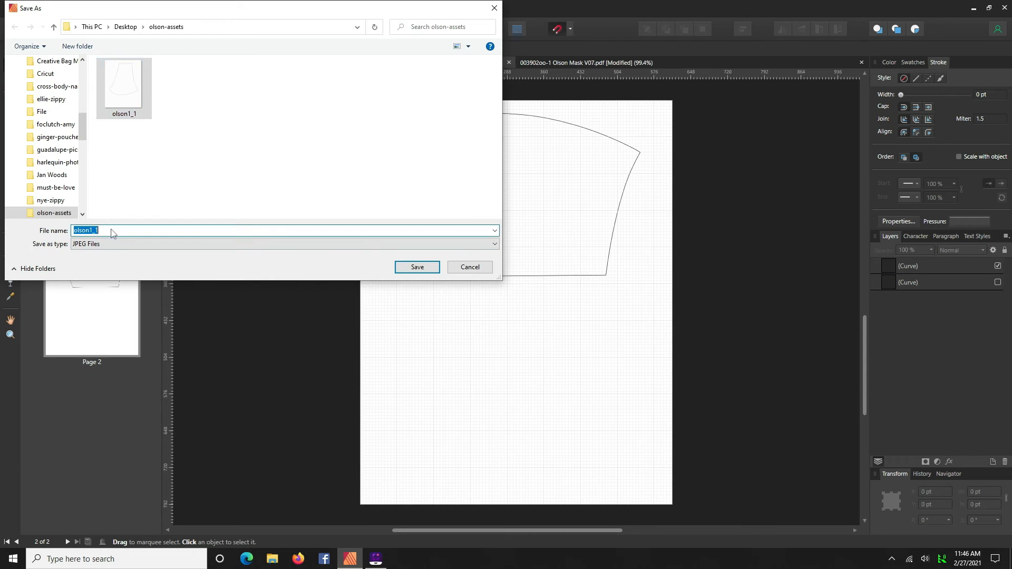
{"action": "left_click", "coordinate": [101, 230]}
{"action": "key", "text": "BackSpace"}
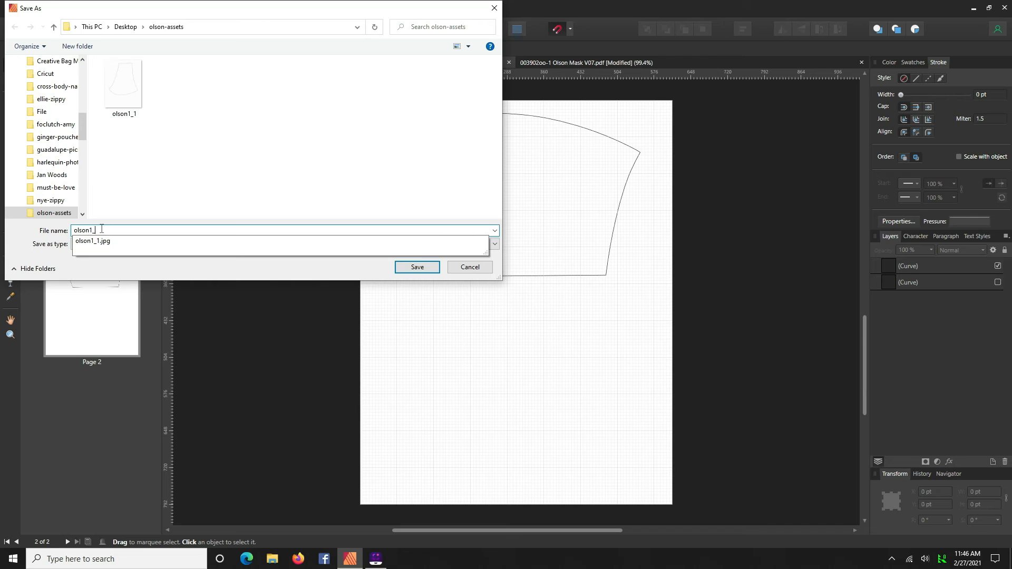
{"action": "type", "text": "2"}
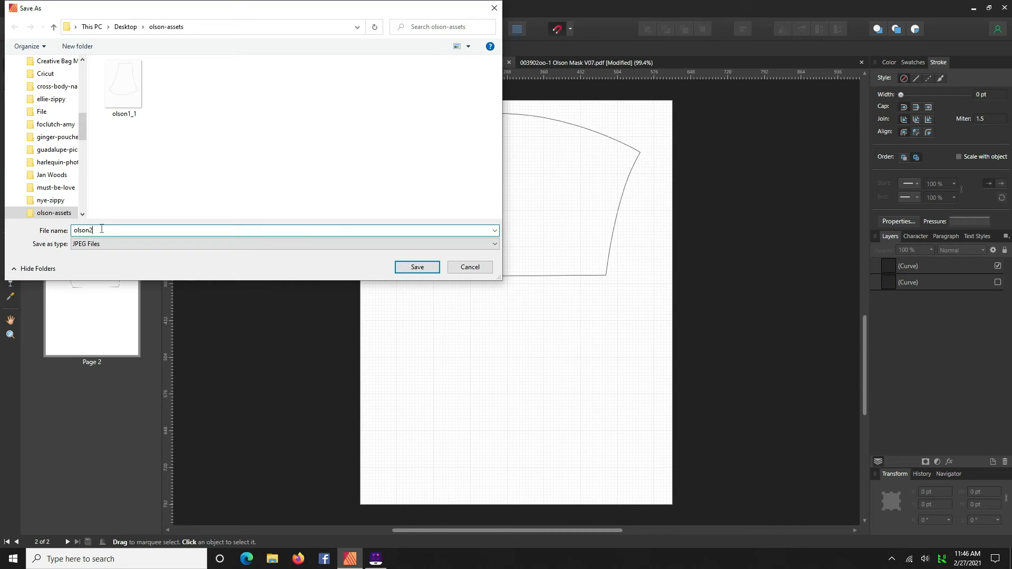
{"action": "key", "text": "Return"}
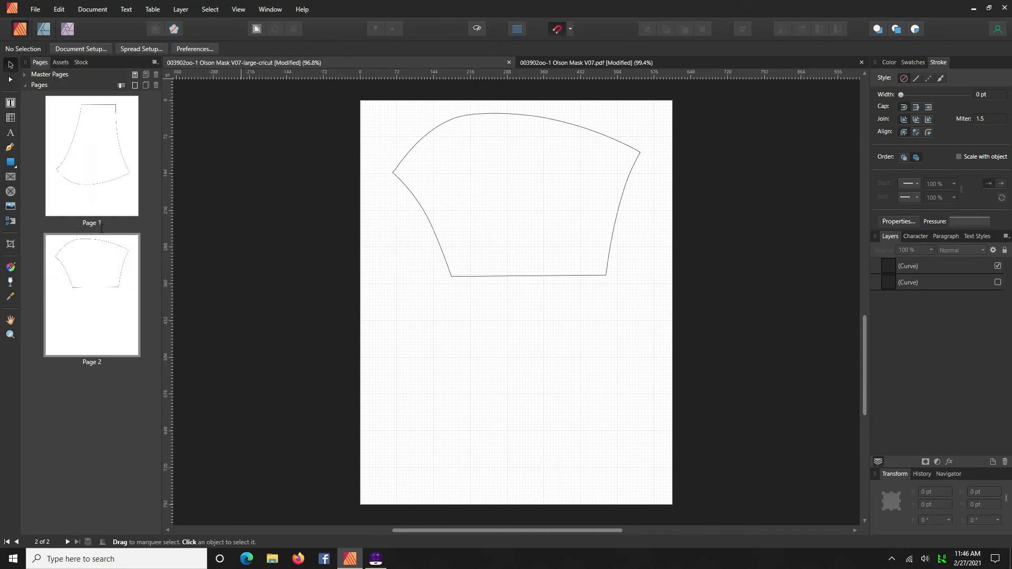
- Hide the cheek piece's outline and show the mouth piece's outline on page 2
{"action": "left_click", "coordinate": [555, 276]}
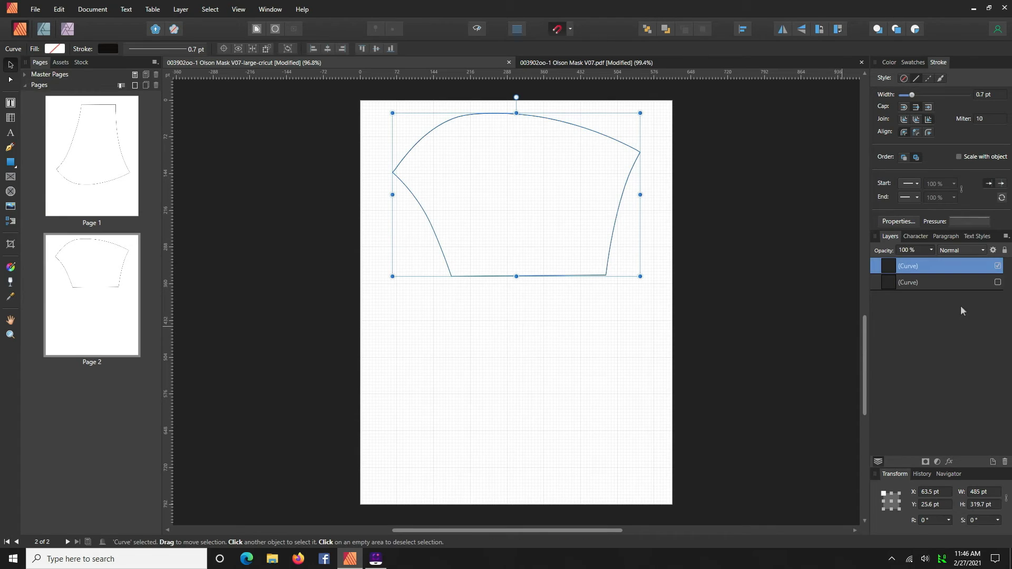
{"action": "left_click", "coordinate": [998, 266]}
{"action": "left_click", "coordinate": [998, 283]}
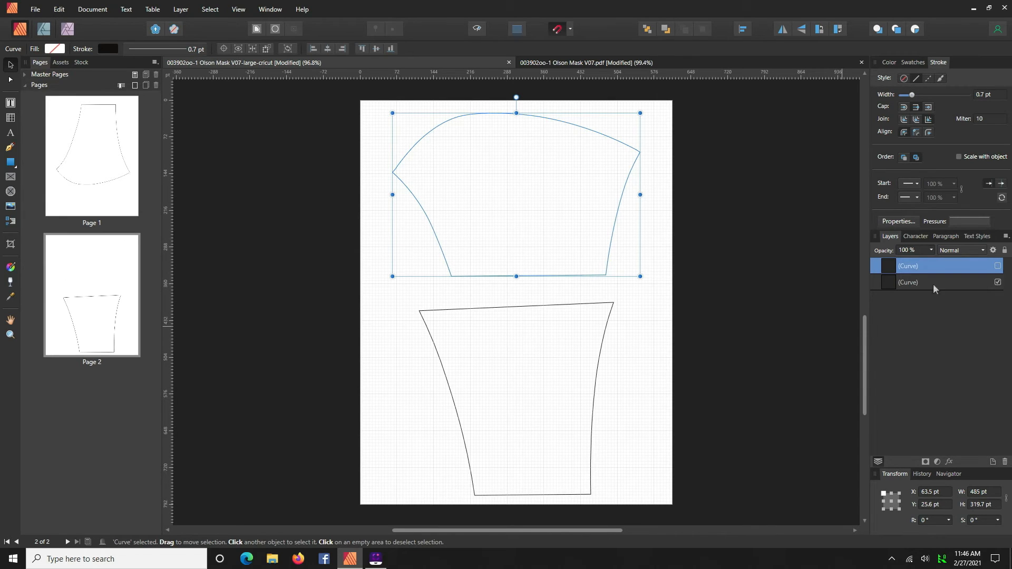
{"action": "left_click", "coordinate": [637, 352]}
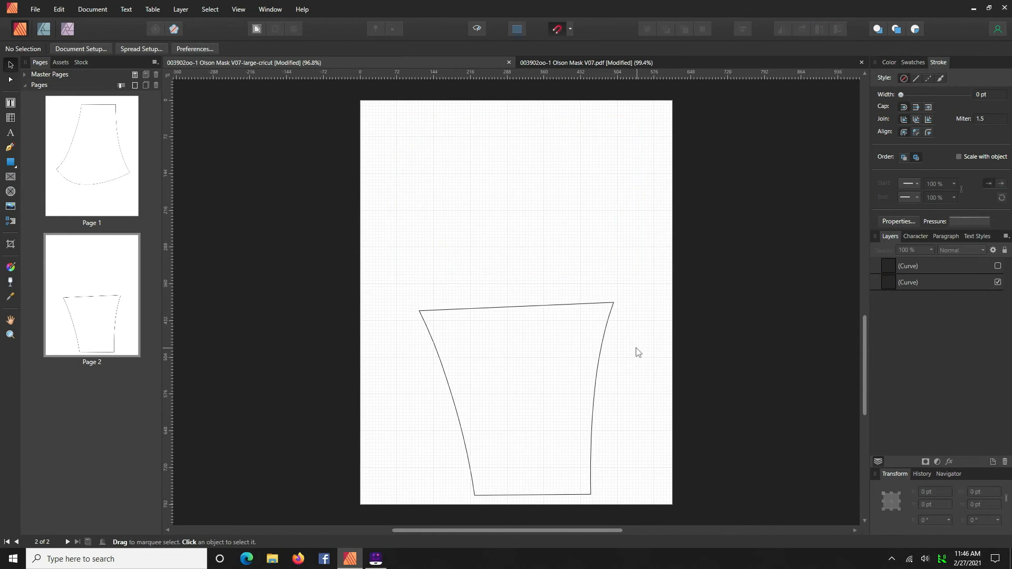
- Export page 2 again as a JPEG named olson3 in the olson-assets folder
{"action": "left_click", "coordinate": [39, 11]}
{"action": "left_click", "coordinate": [23, 181]}
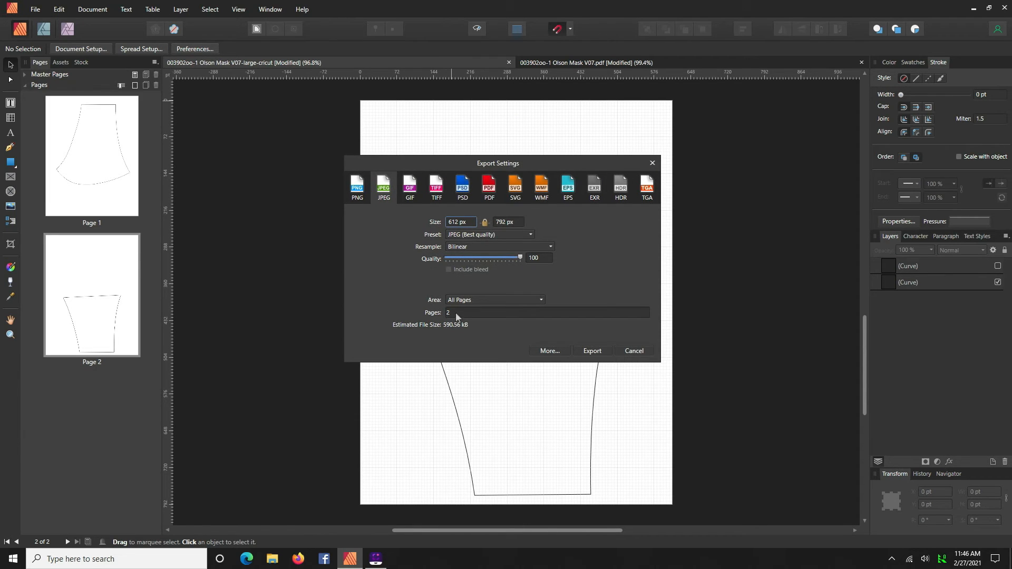
{"action": "left_click", "coordinate": [592, 352]}
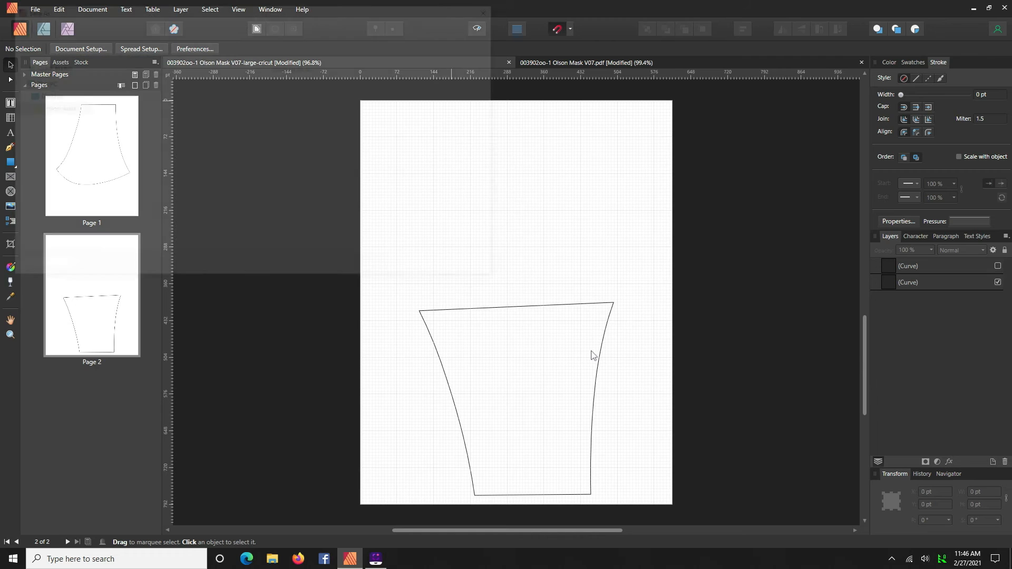
{"action": "left_click", "coordinate": [197, 230]}
{"action": "double_click", "coordinate": [198, 230]}
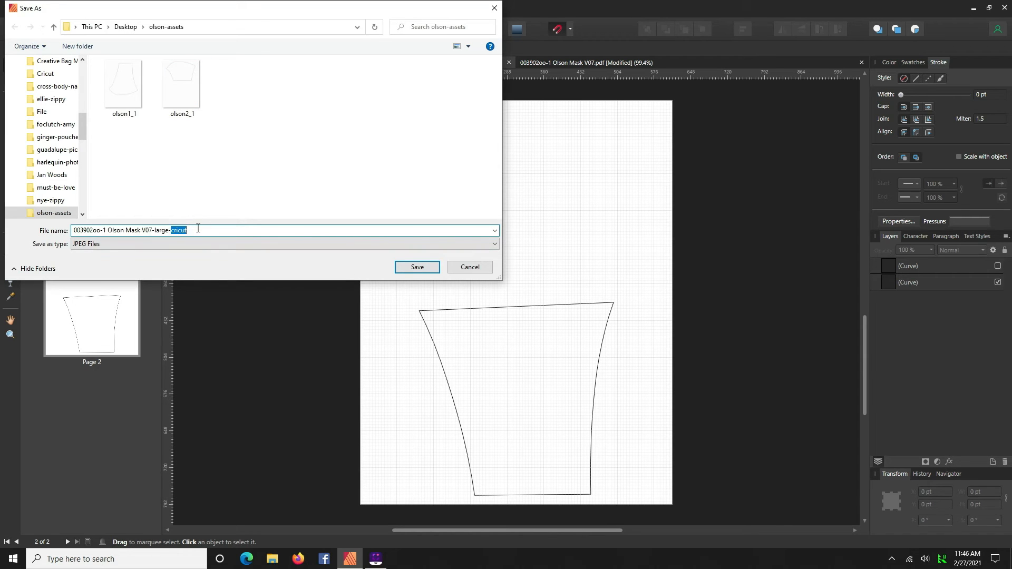
{"action": "left_click", "coordinate": [199, 124]}
{"action": "double_click", "coordinate": [90, 230]}
{"action": "left_click_drag", "start_coordinate": [89, 230], "coordinate": [100, 217]}
{"action": "type", "text": "3"}
{"action": "key", "text": "Return"}
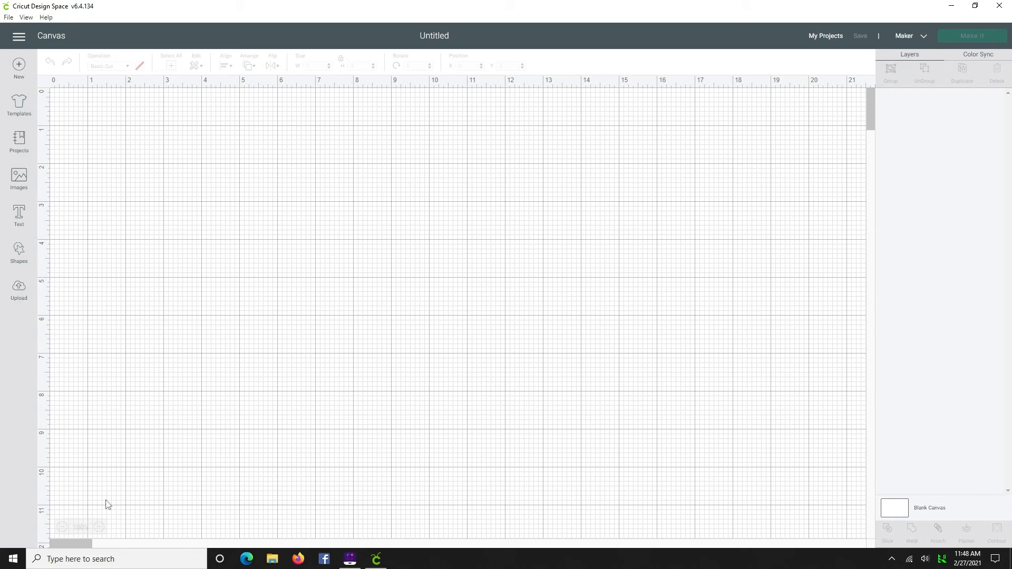
- Start an image upload and open olson1_1 from the olson-assets folder on the Desktop
{"action": "left_click", "coordinate": [17, 294]}
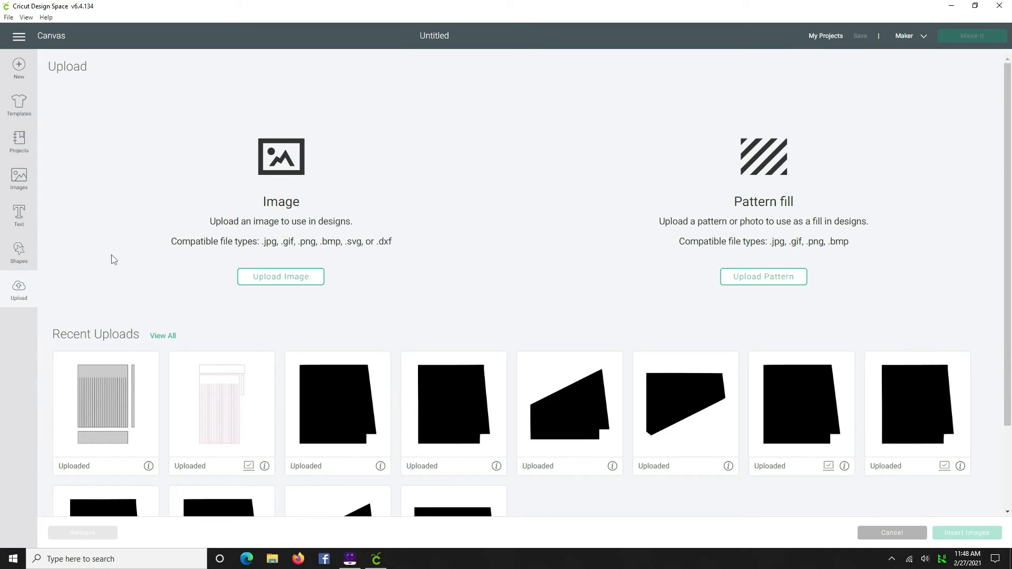
{"action": "left_click", "coordinate": [280, 277]}
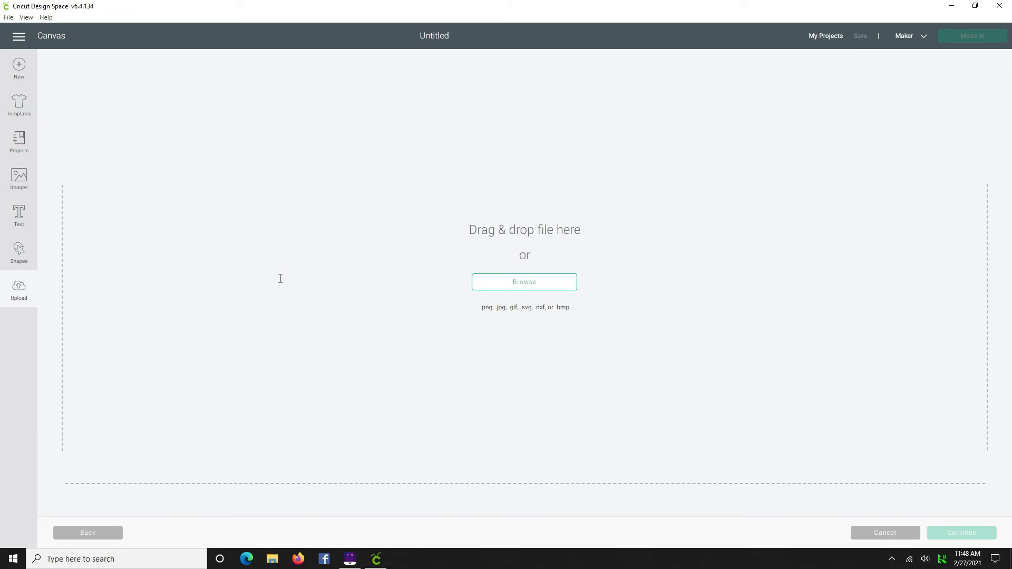
{"action": "left_click", "coordinate": [526, 285]}
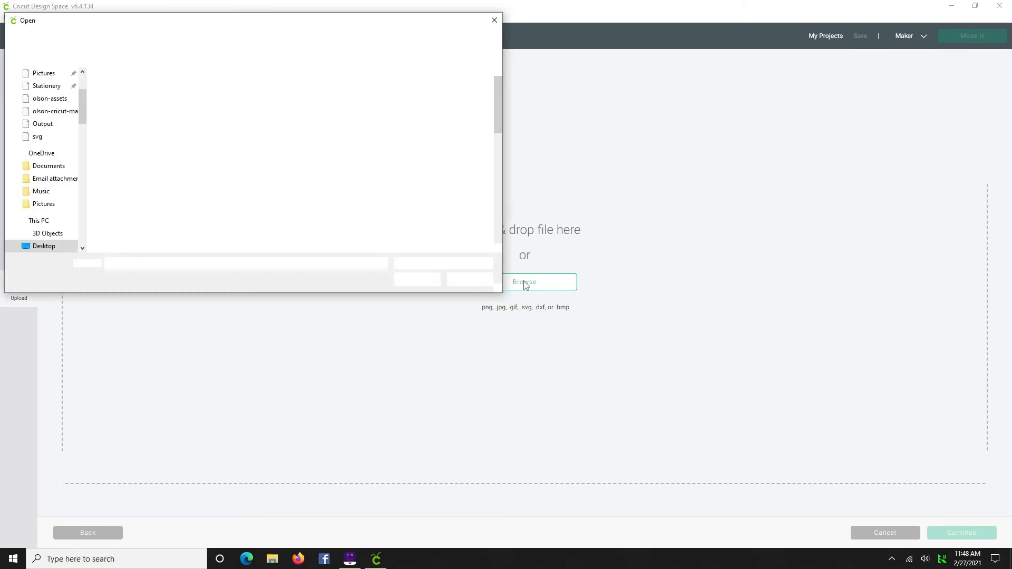
{"action": "scroll", "coordinate": [332, 213], "scroll_direction": "down", "scroll_amount": 2}
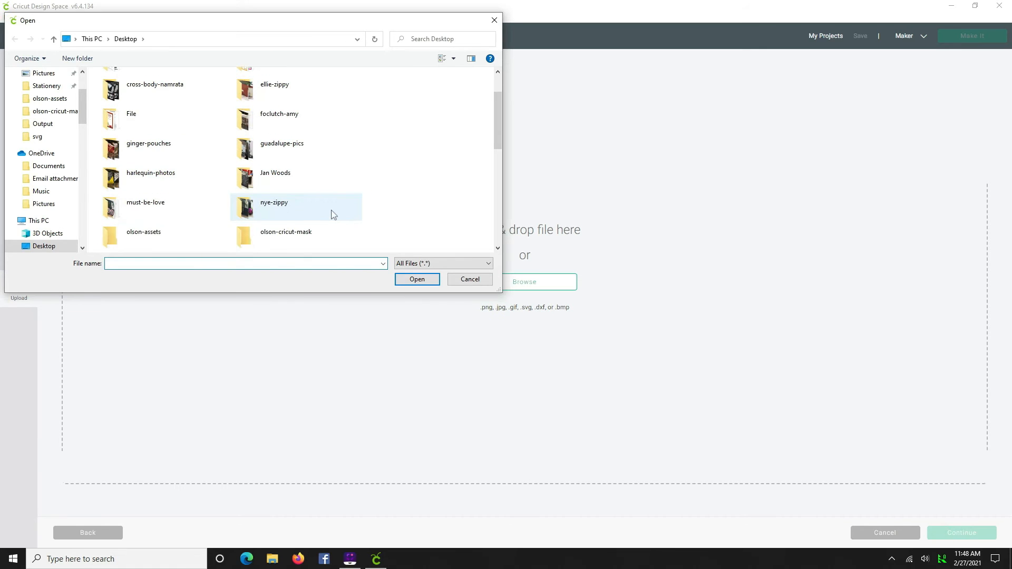
{"action": "double_click", "coordinate": [161, 236]}
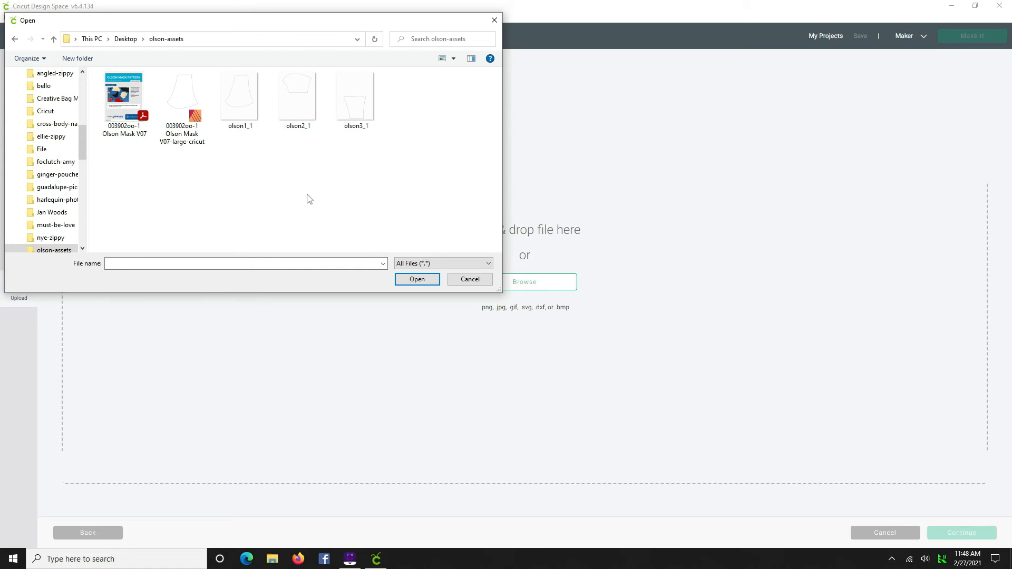
{"action": "left_click", "coordinate": [248, 108]}
{"action": "left_click", "coordinate": [280, 106]}
{"action": "left_click", "coordinate": [232, 98]}
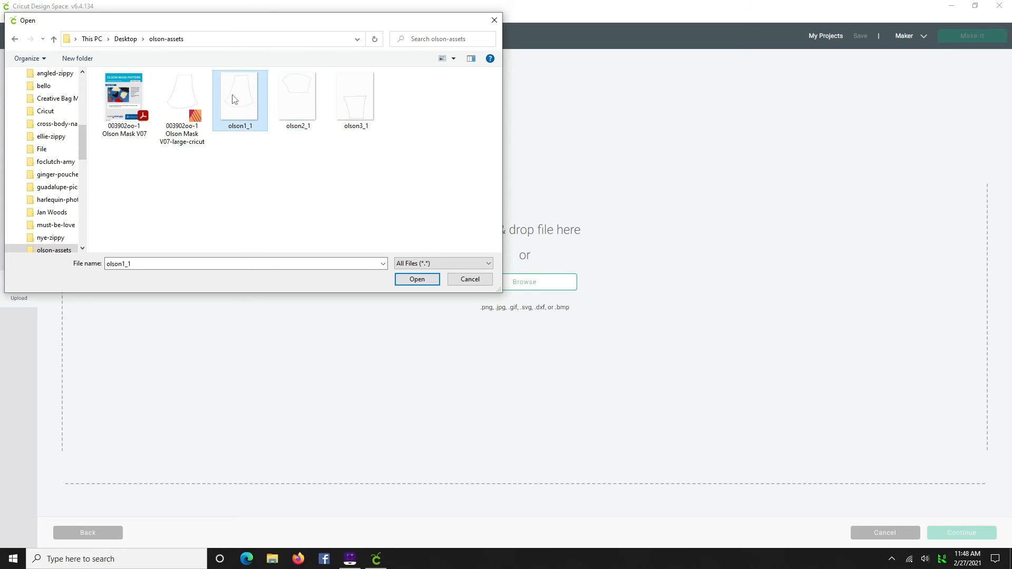
{"action": "left_click", "coordinate": [411, 280]}
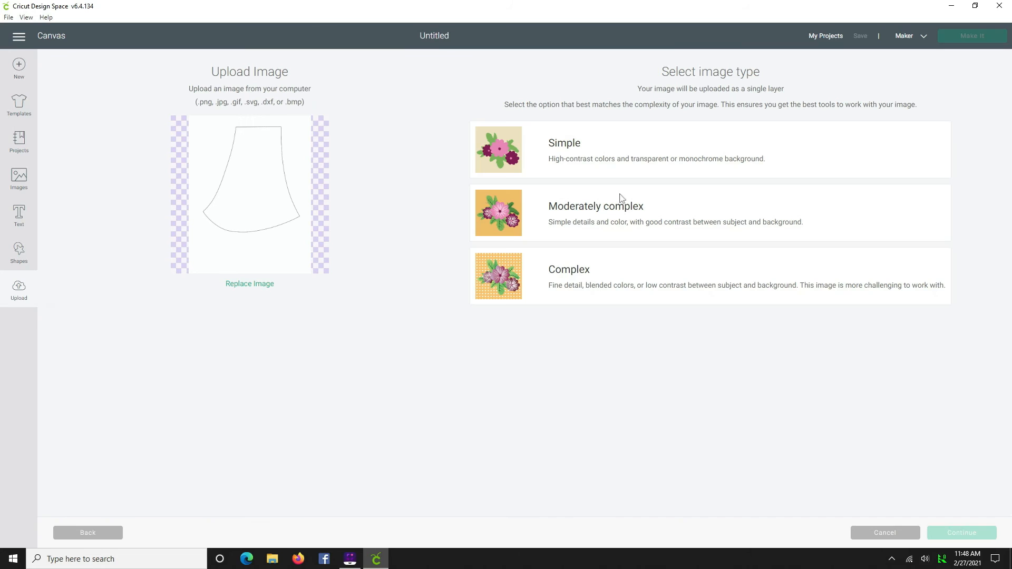
- Set the image type to Complex and erase the white background around the olson1_1 piece
{"action": "left_click", "coordinate": [581, 270]}
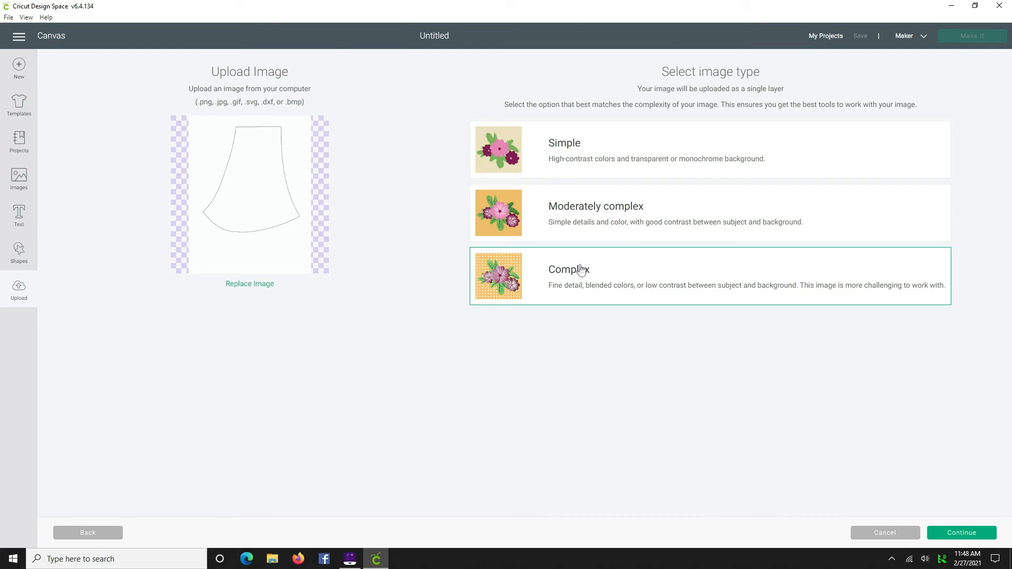
{"action": "left_click", "coordinate": [965, 534]}
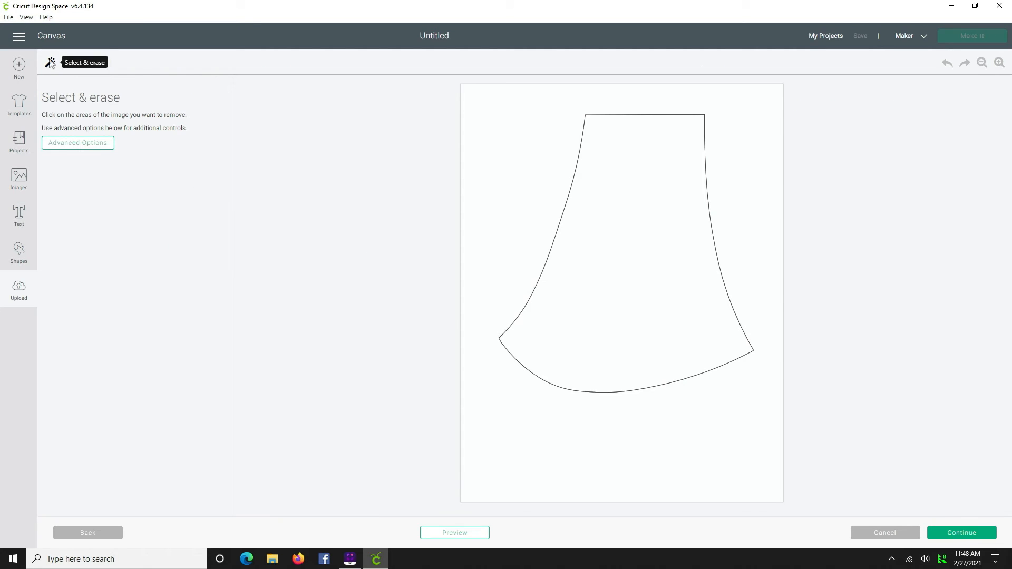
{"action": "left_click", "coordinate": [535, 166]}
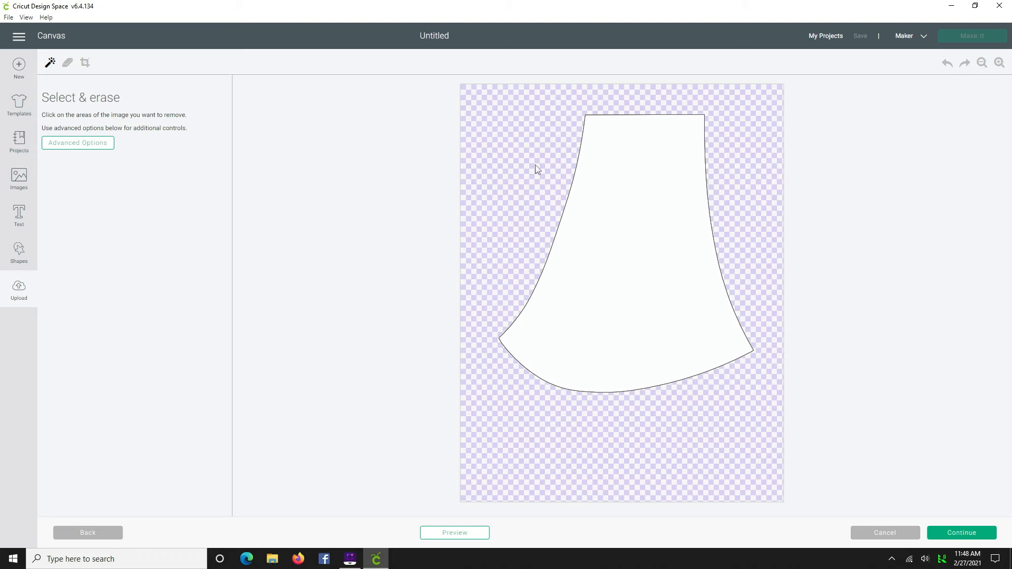
- Upload olson1_1 as a Cut Image
{"action": "left_click", "coordinate": [967, 533]}
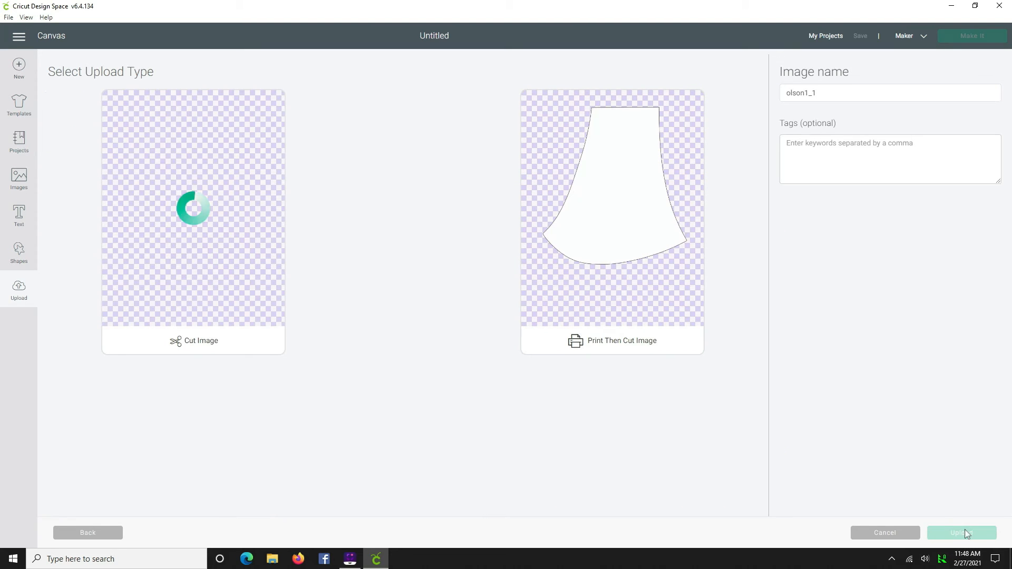
{"action": "left_click", "coordinate": [179, 318]}
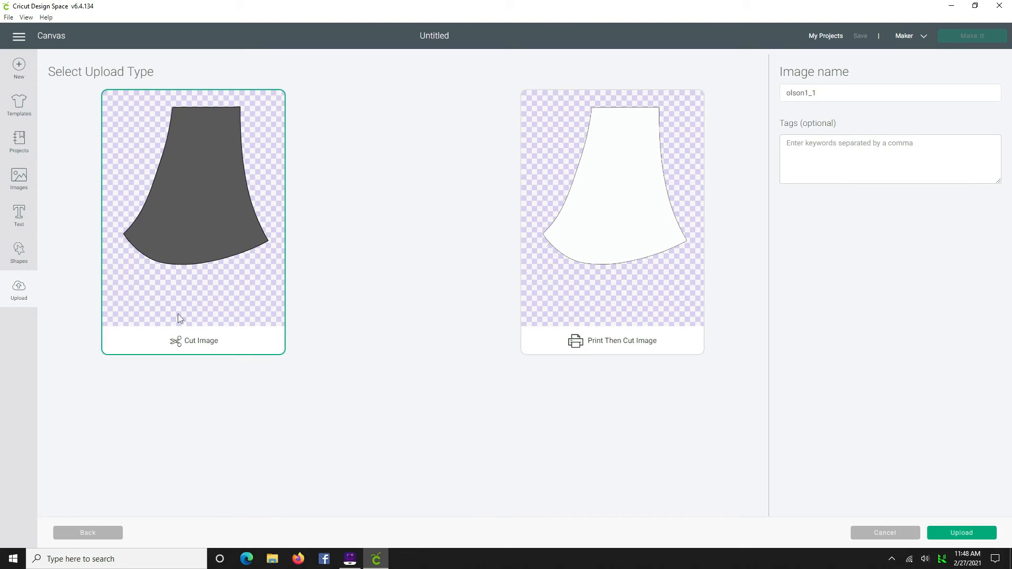
{"action": "left_click", "coordinate": [966, 532]}
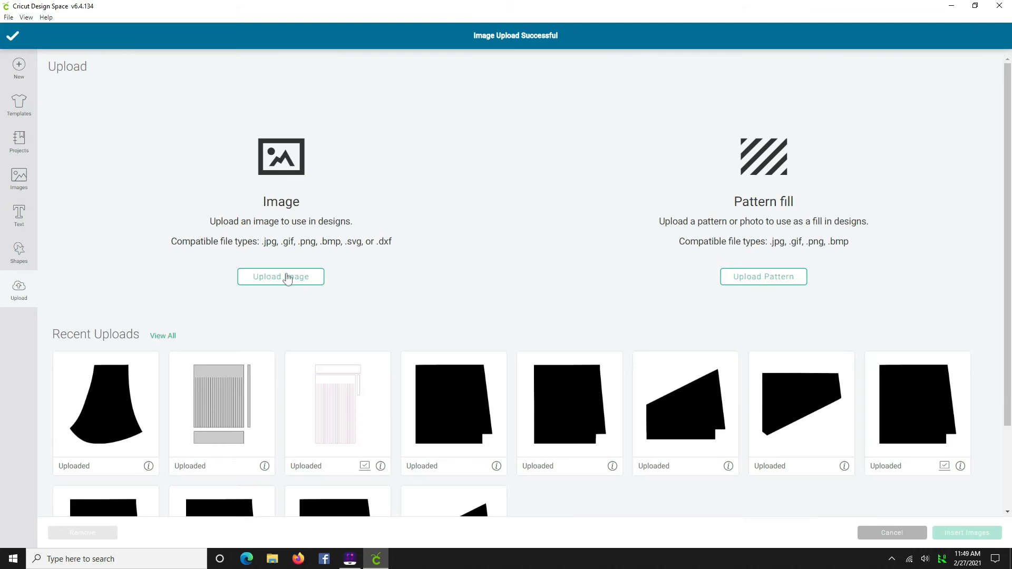
- Start another image upload and open olson2_1 from the olson-assets folder
{"action": "left_click", "coordinate": [279, 278]}
{"action": "left_click", "coordinate": [523, 287]}
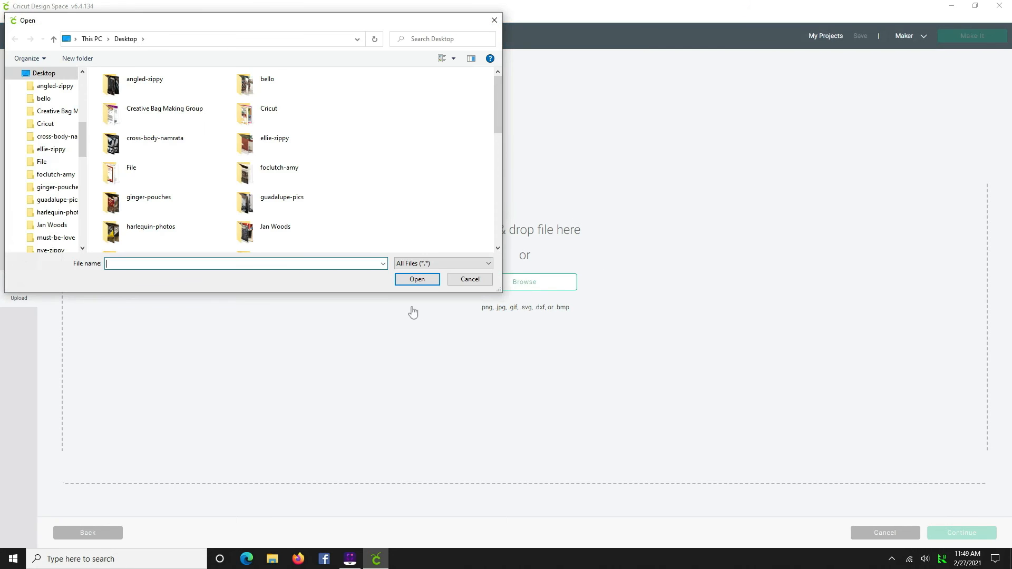
{"action": "scroll", "coordinate": [346, 225], "scroll_direction": "down", "scroll_amount": 3}
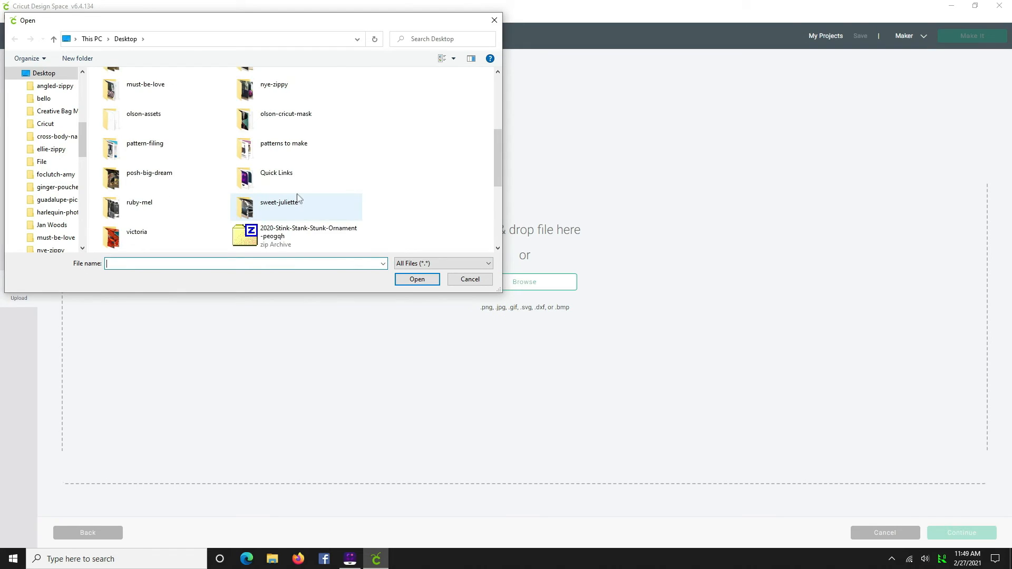
{"action": "scroll", "coordinate": [300, 200], "scroll_direction": "up", "scroll_amount": 5}
{"action": "scroll", "coordinate": [309, 205], "scroll_direction": "down", "scroll_amount": 1}
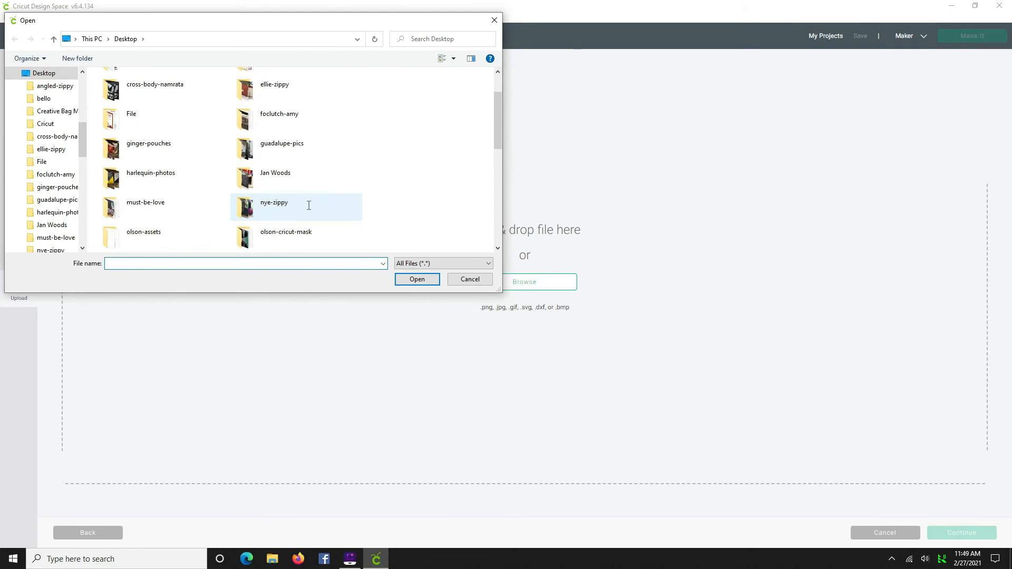
{"action": "scroll", "coordinate": [308, 210], "scroll_direction": "down", "scroll_amount": 1}
{"action": "double_click", "coordinate": [165, 181]}
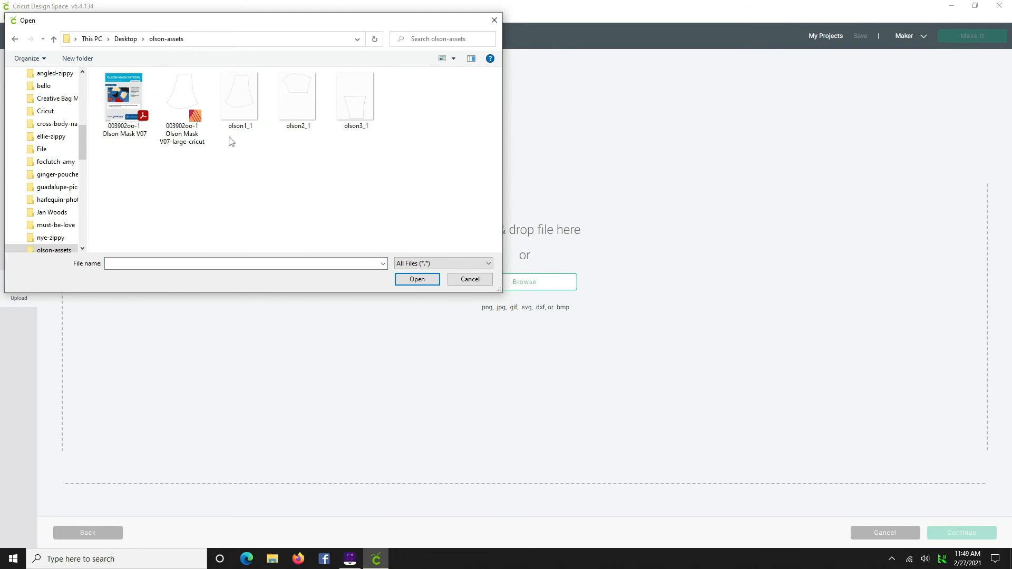
{"action": "double_click", "coordinate": [293, 105]}
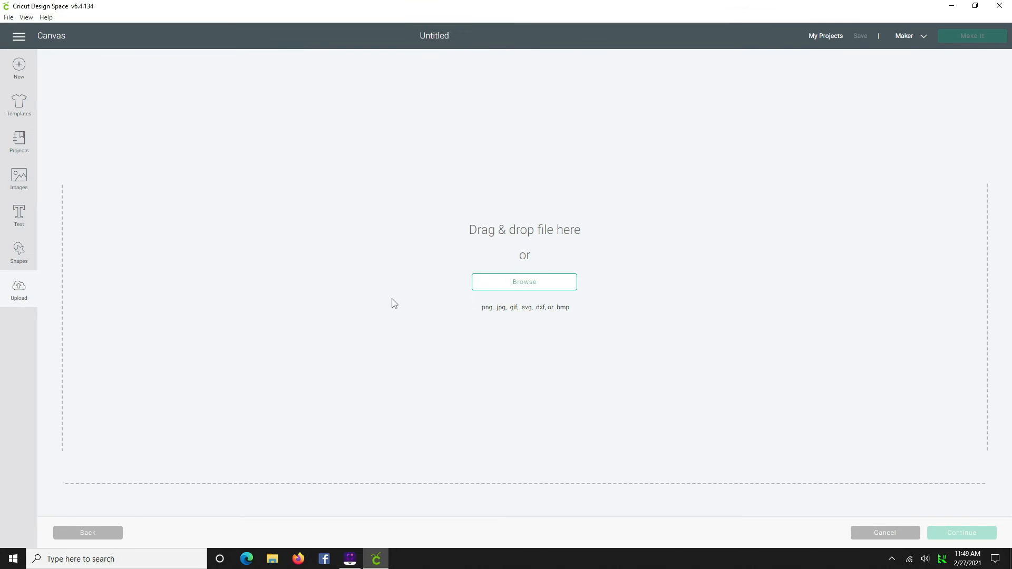
- Set the image type to Complex and erase the white background around the olson2_1 piece
{"action": "left_click", "coordinate": [618, 275]}
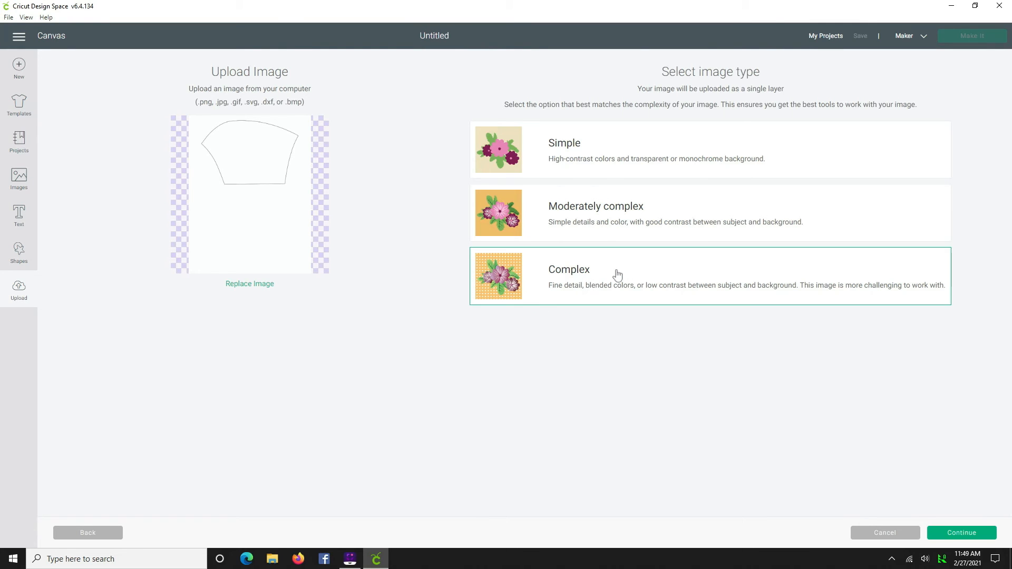
{"action": "left_click", "coordinate": [959, 536]}
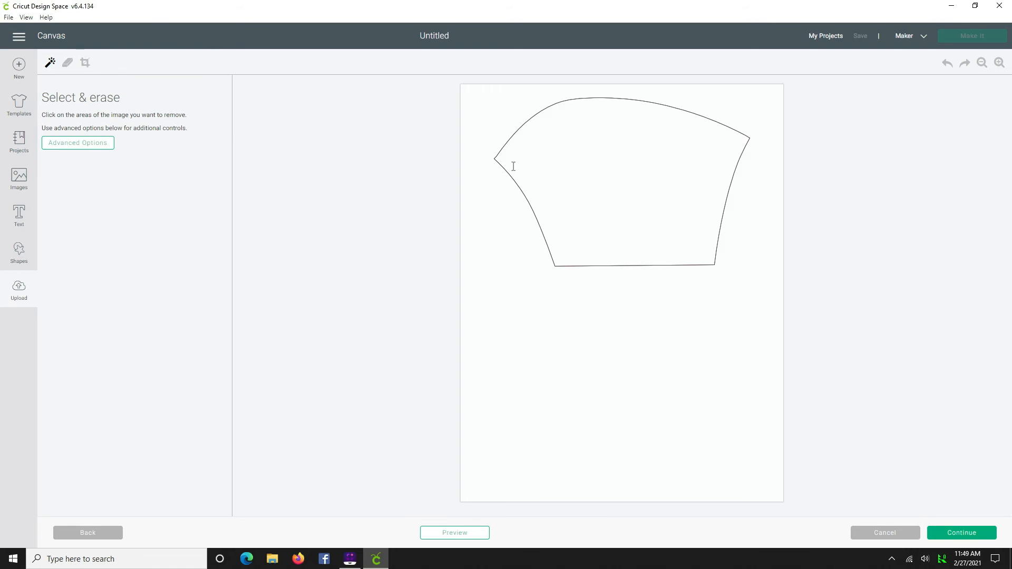
{"action": "left_click", "coordinate": [481, 120]}
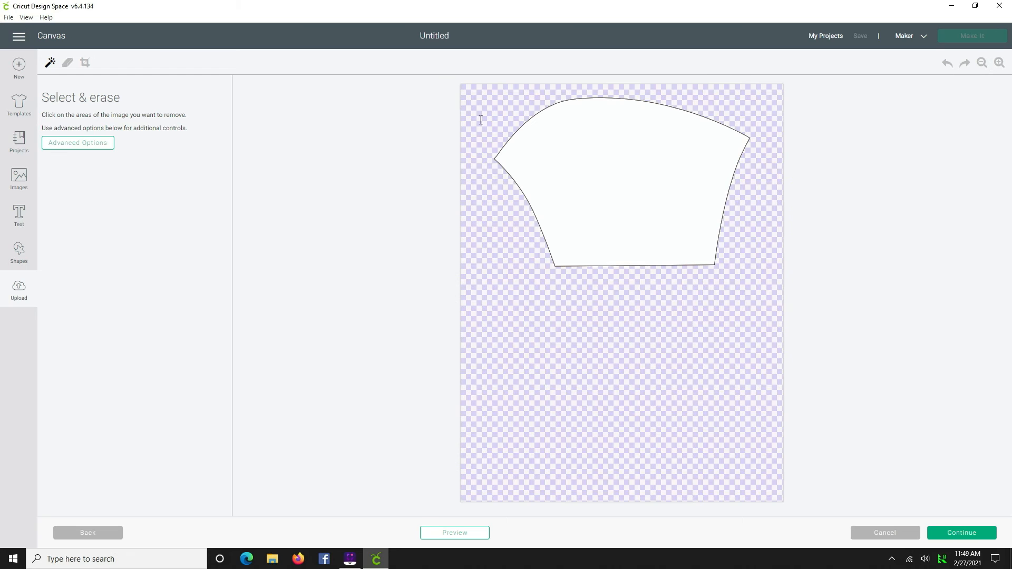
- Upload olson2_1 as a Cut Image
{"action": "left_click", "coordinate": [963, 533]}
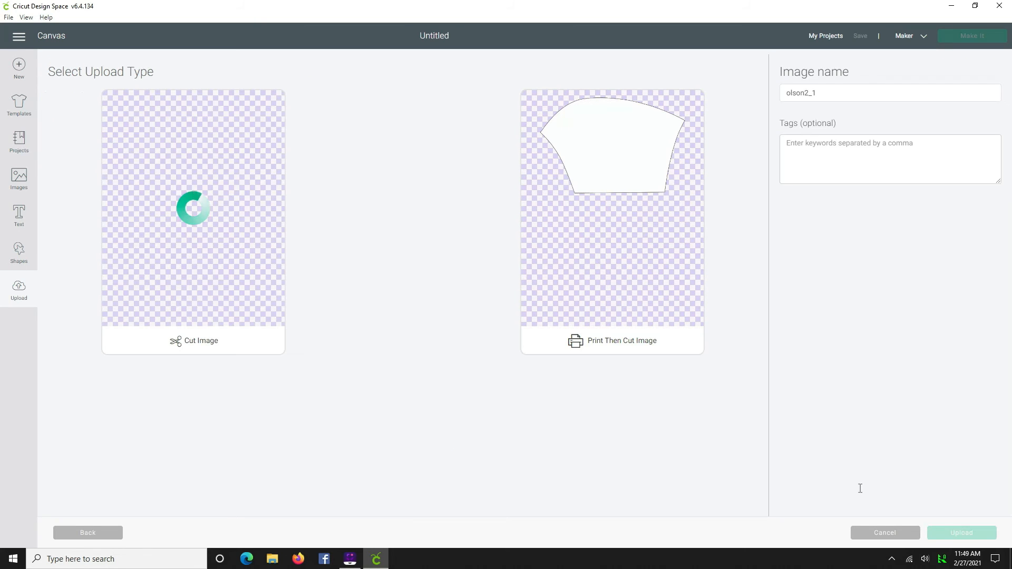
{"action": "left_click", "coordinate": [195, 345]}
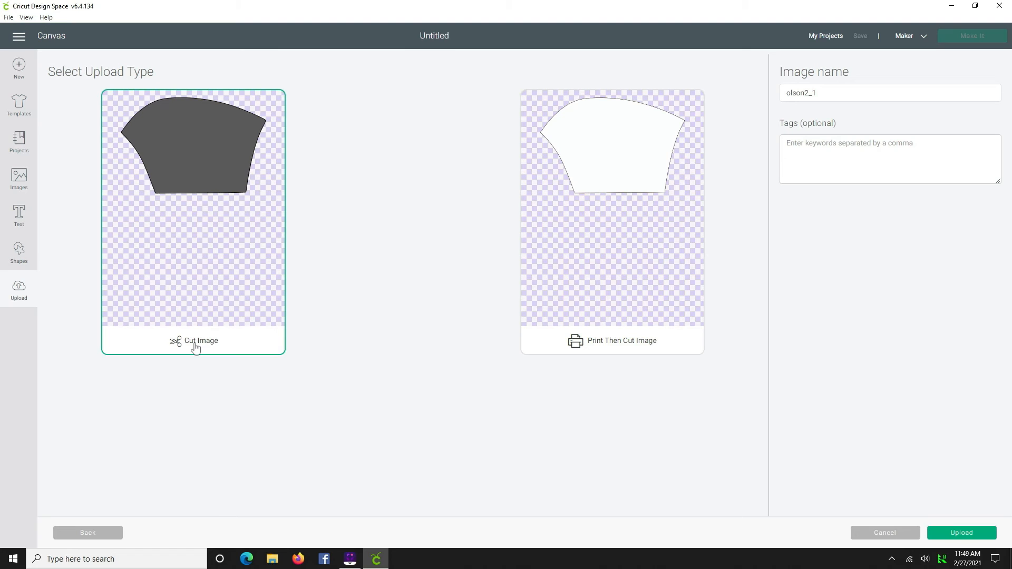
{"action": "left_click", "coordinate": [970, 532]}
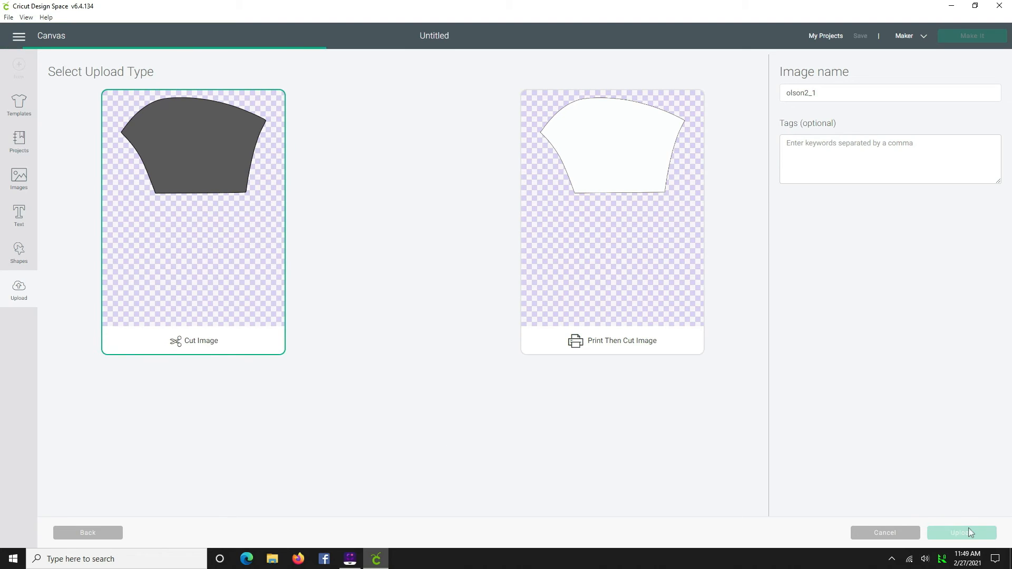
- Start another image upload and open olson3_1 from the olson-assets folder
{"action": "left_click", "coordinate": [279, 278]}
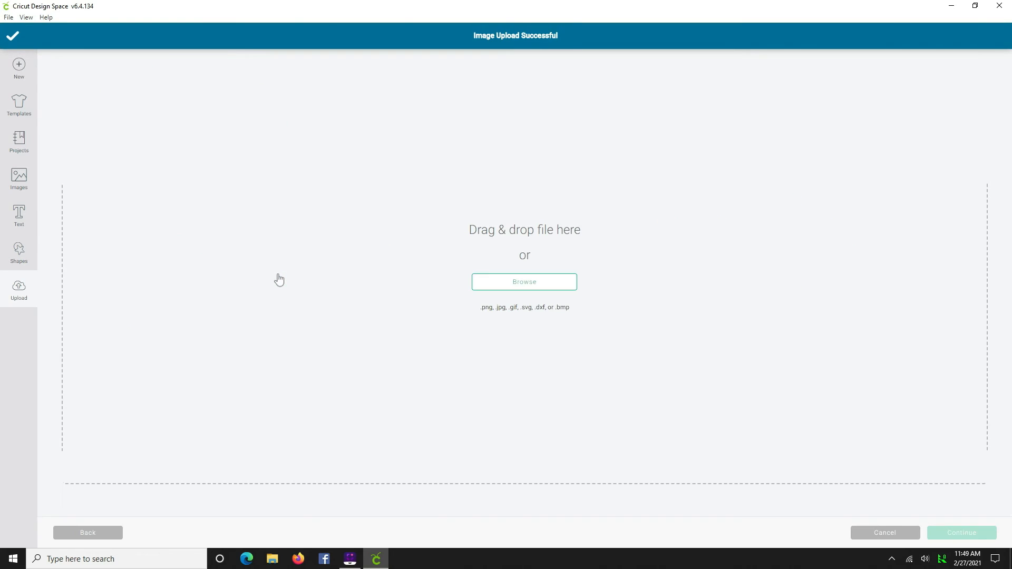
{"action": "left_click", "coordinate": [529, 287]}
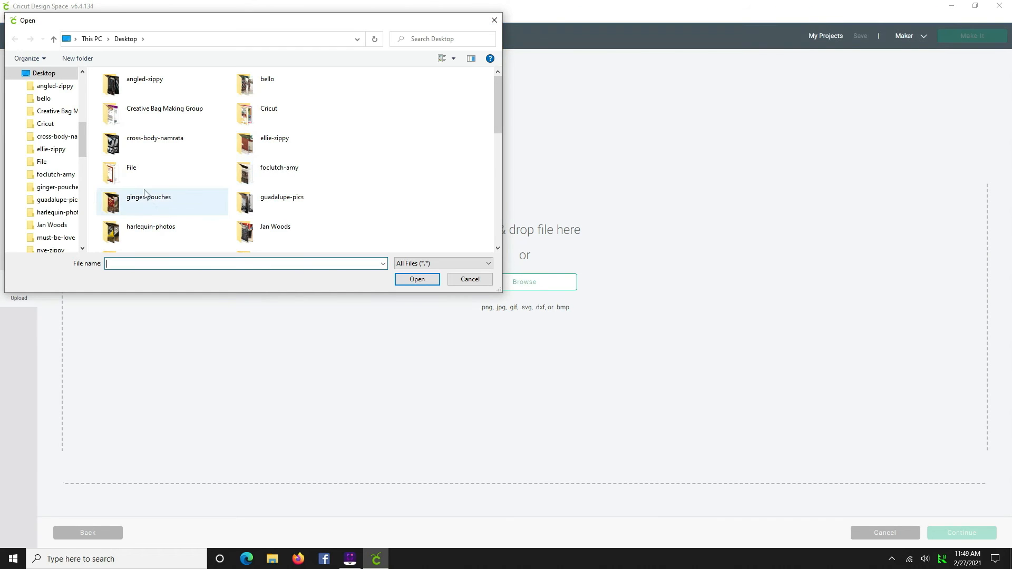
{"action": "scroll", "coordinate": [158, 219], "scroll_direction": "down", "scroll_amount": 2}
{"action": "double_click", "coordinate": [159, 240]}
{"action": "left_click", "coordinate": [351, 96]}
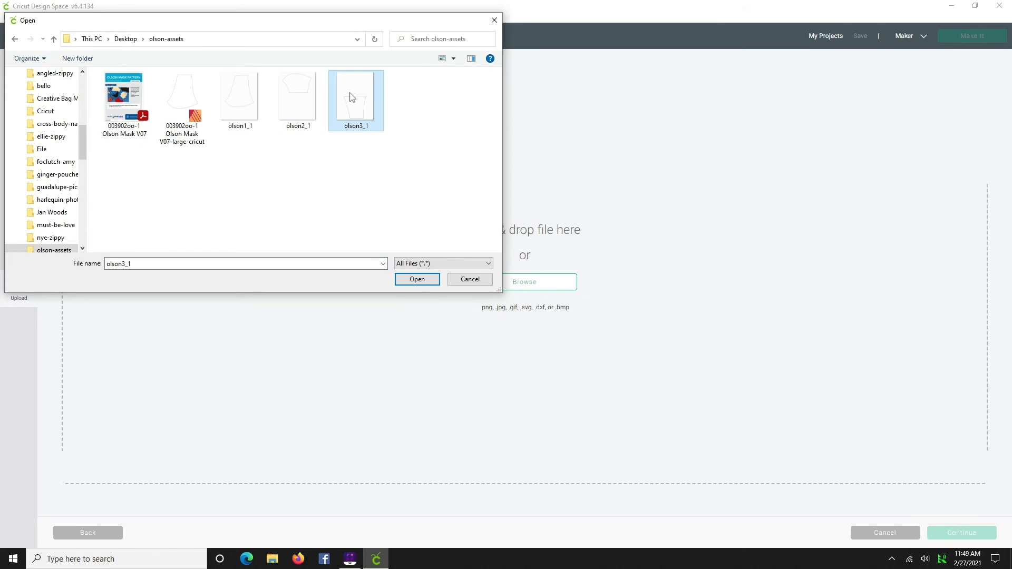
{"action": "left_click", "coordinate": [417, 280]}
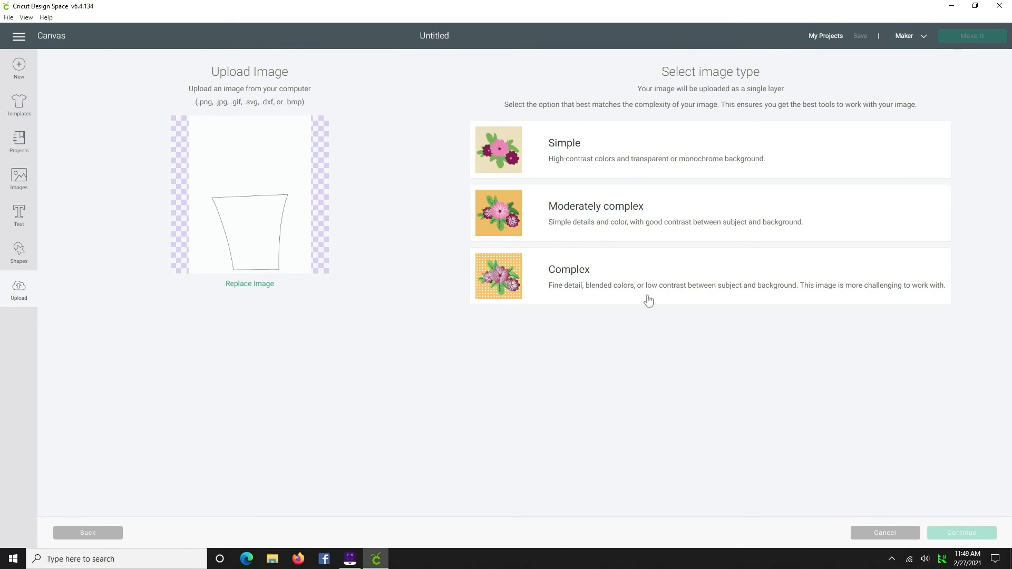
- Set the image type to Complex and erase the white background around the olson3_1 piece
{"action": "left_click", "coordinate": [615, 282]}
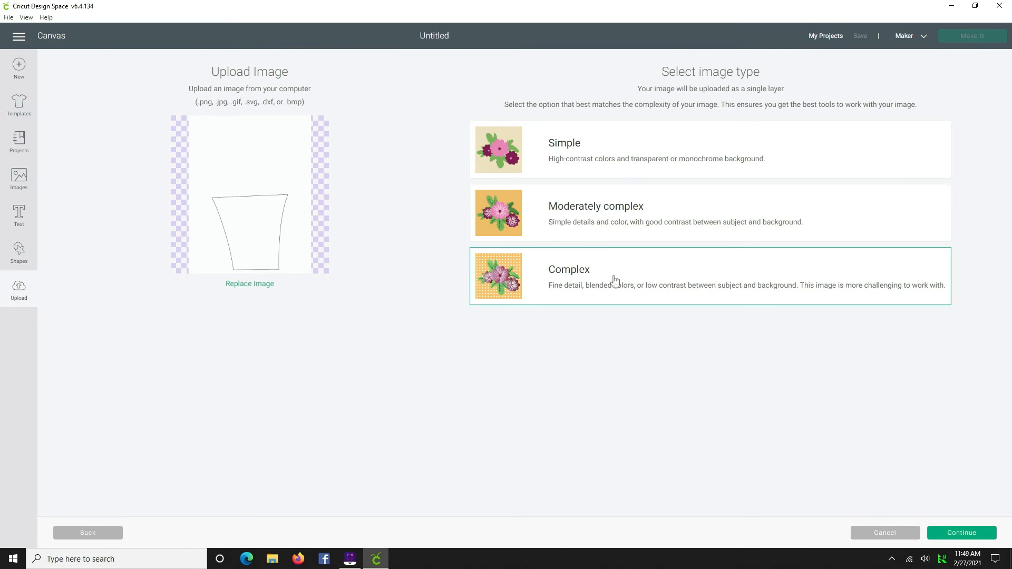
{"action": "left_click", "coordinate": [958, 533]}
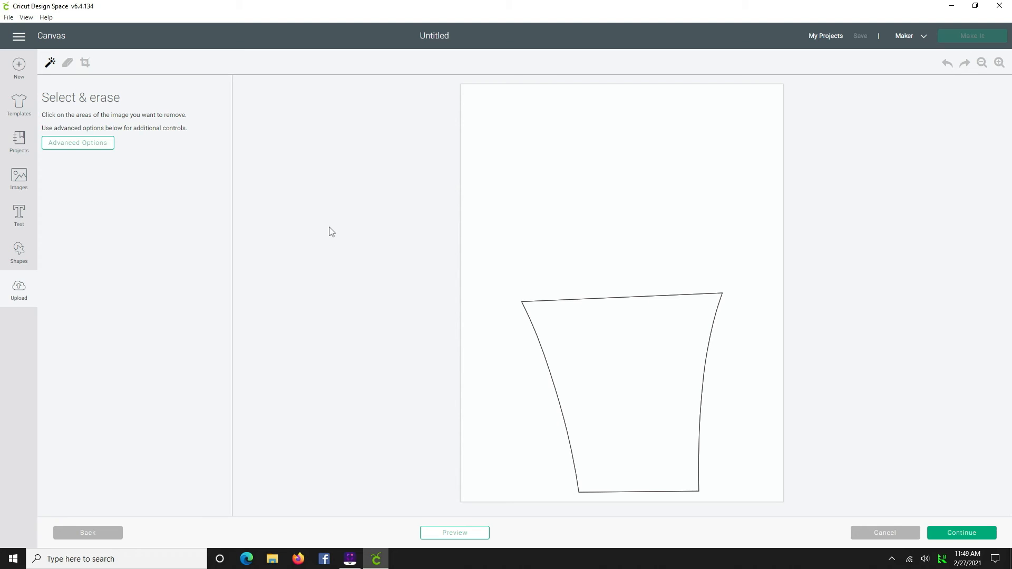
{"action": "left_click", "coordinate": [497, 218]}
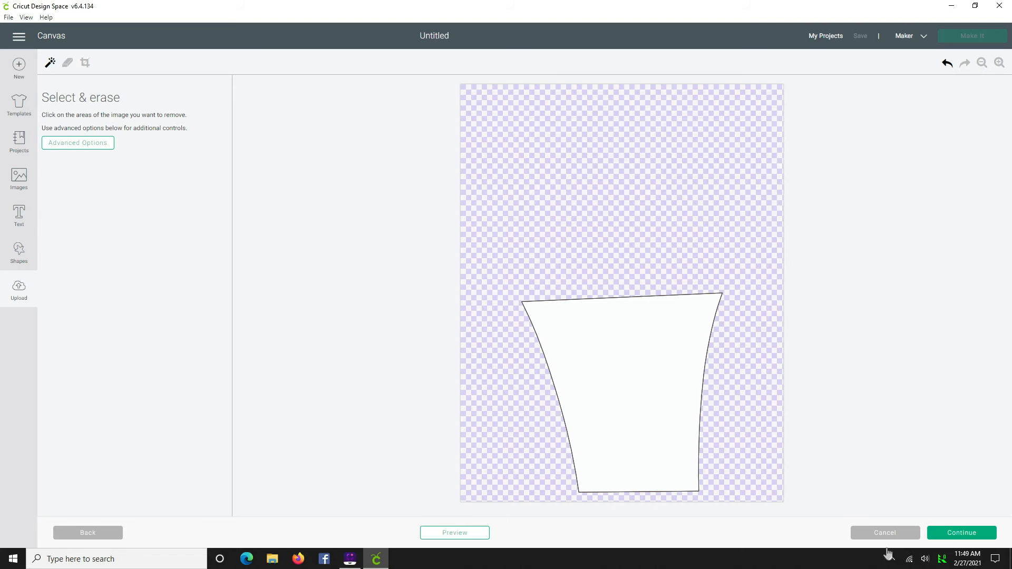
- Upload olson3_1 as a Cut Image
{"action": "left_click", "coordinate": [959, 533]}
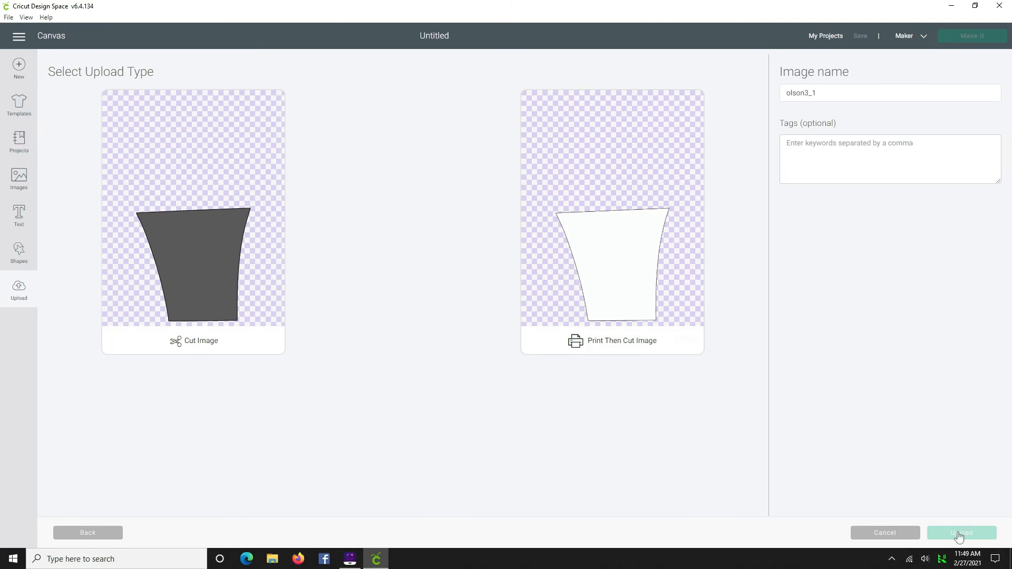
{"action": "left_click", "coordinate": [207, 340]}
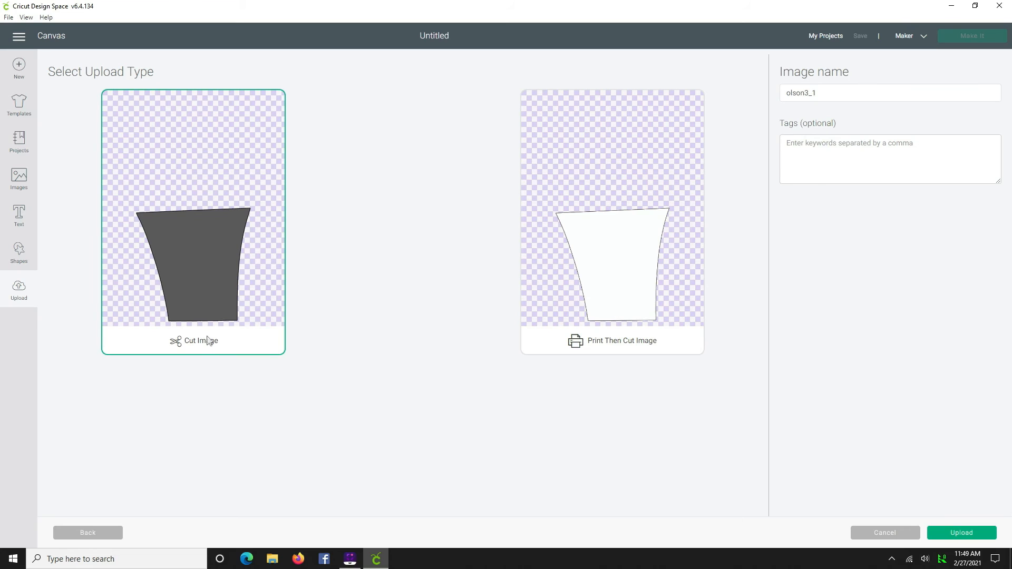
{"action": "left_click", "coordinate": [981, 535]}
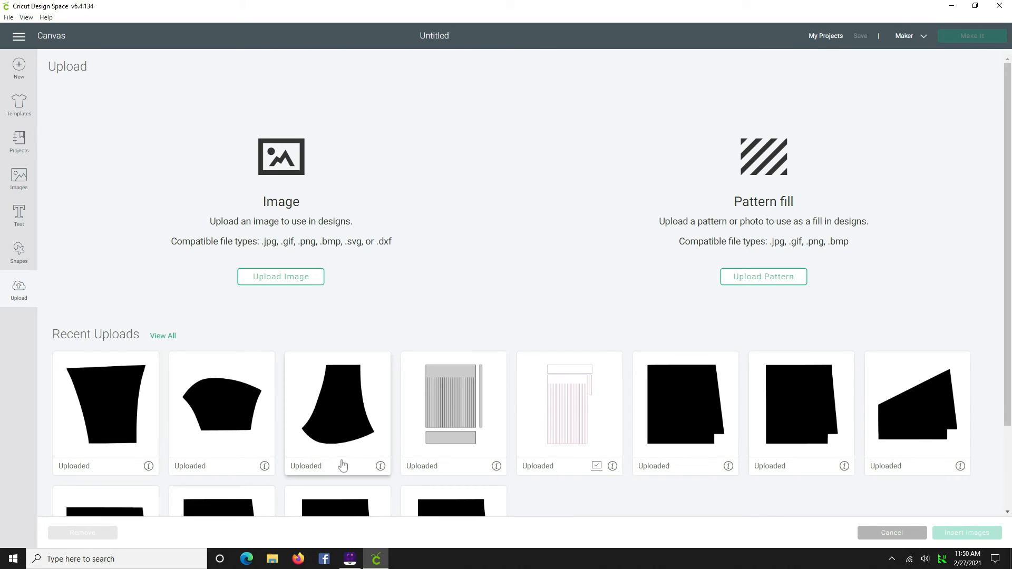
- Insert the tapered uploaded mask piece from the recent uploads onto the canvas
{"action": "left_click", "coordinate": [340, 429]}
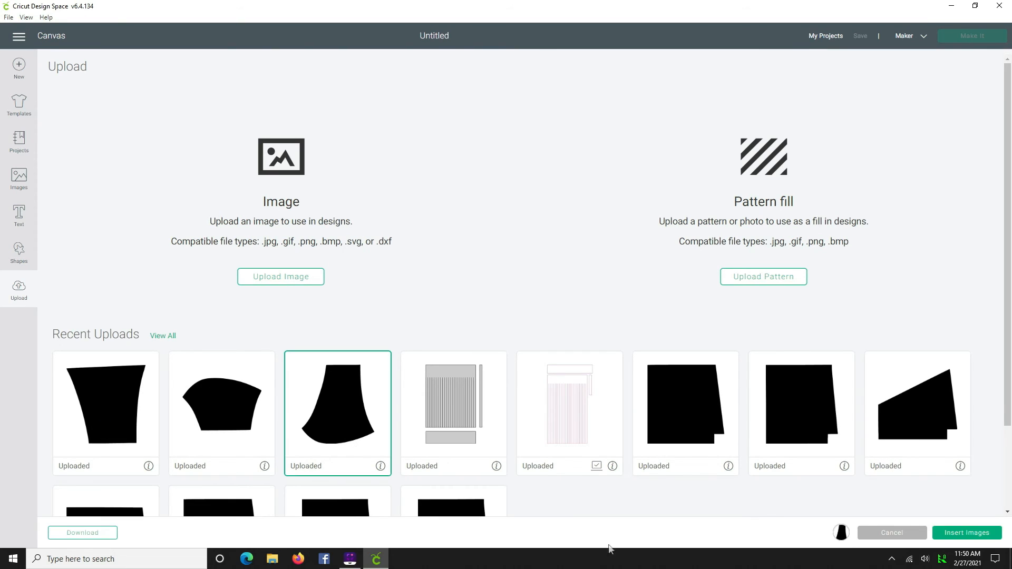
{"action": "left_click", "coordinate": [967, 533]}
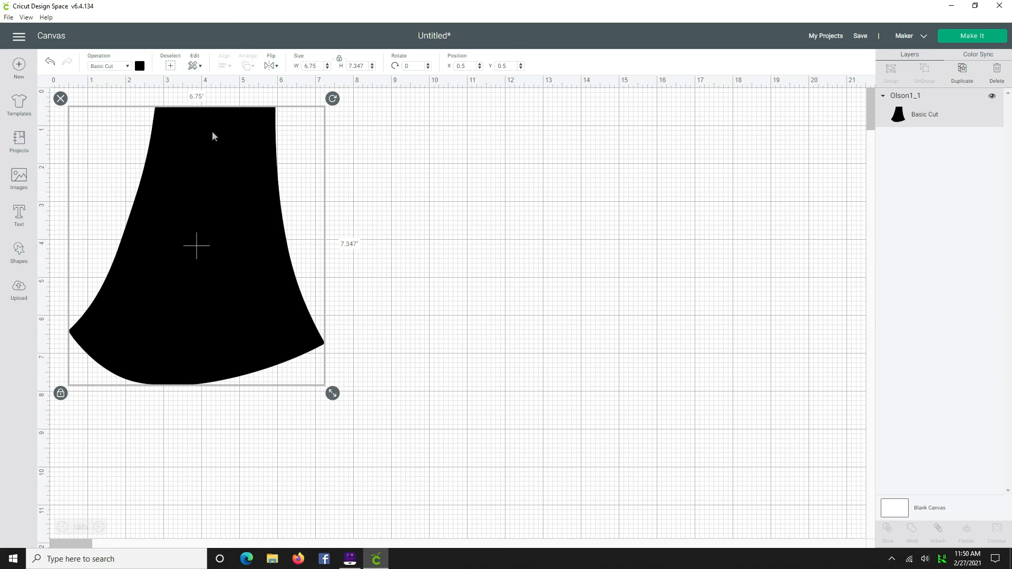
- Rotate the inserted piece 90 degrees and nudge it toward the canvas's top-left corner
{"action": "left_click", "coordinate": [414, 66]}
{"action": "type", "text": "90"}
{"action": "key", "text": "Return"}
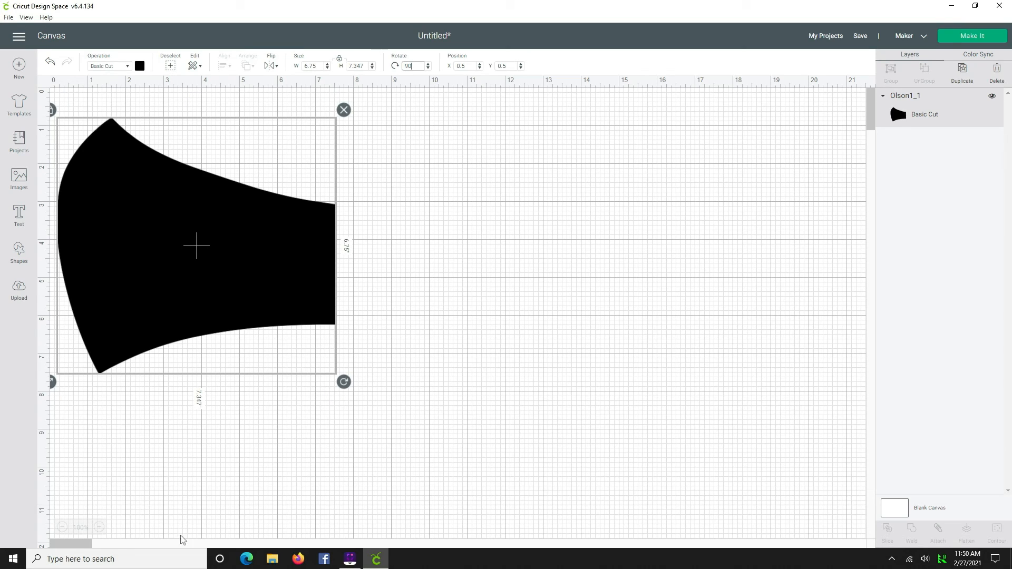
{"action": "left_click_drag", "start_coordinate": [117, 258], "coordinate": [137, 250]}
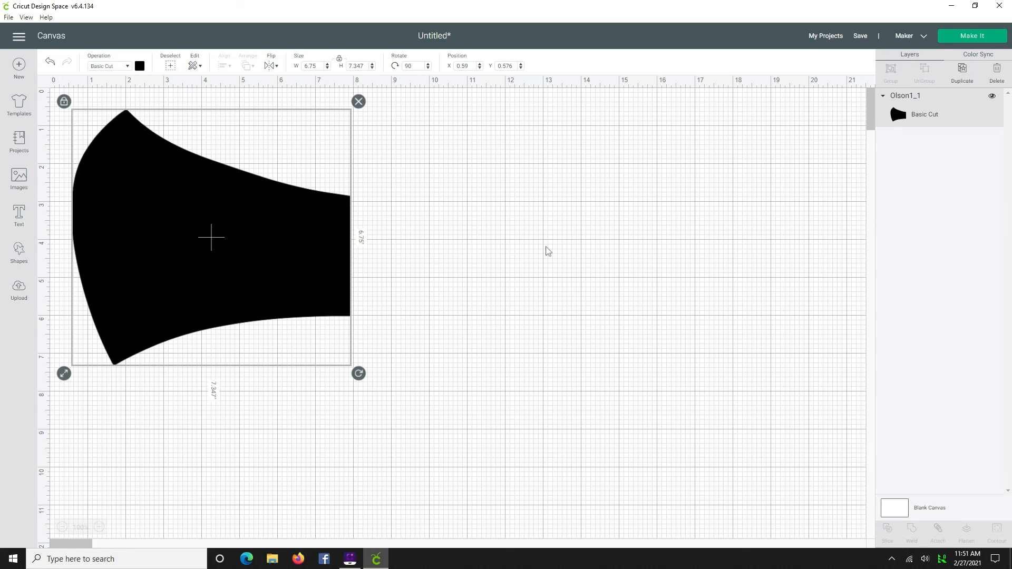
- Duplicate the mask piece and move the copy below the original
{"action": "scroll", "coordinate": [547, 251], "scroll_direction": "down", "scroll_amount": 1}
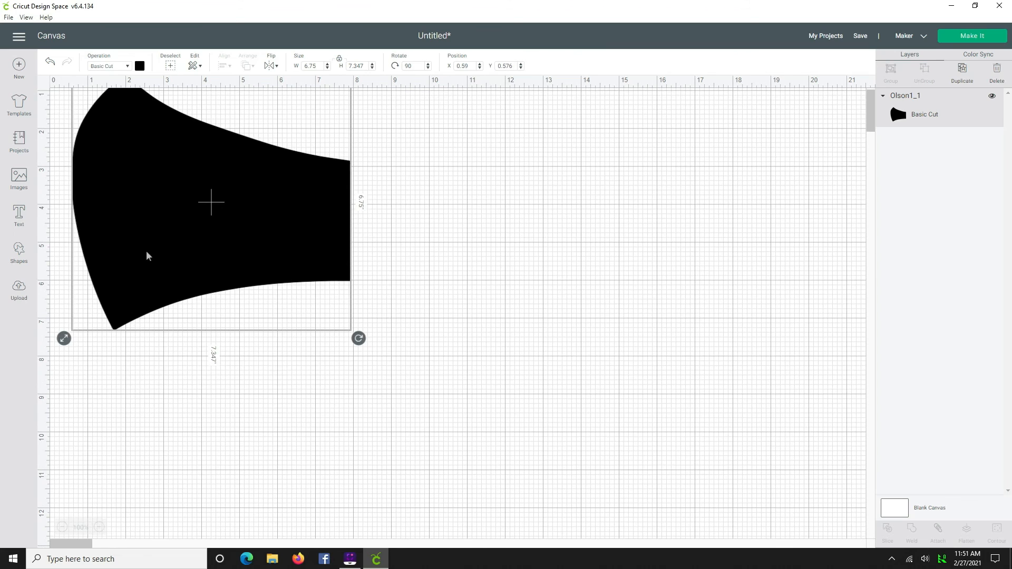
{"action": "scroll", "coordinate": [149, 260], "scroll_direction": "up", "scroll_amount": 1}
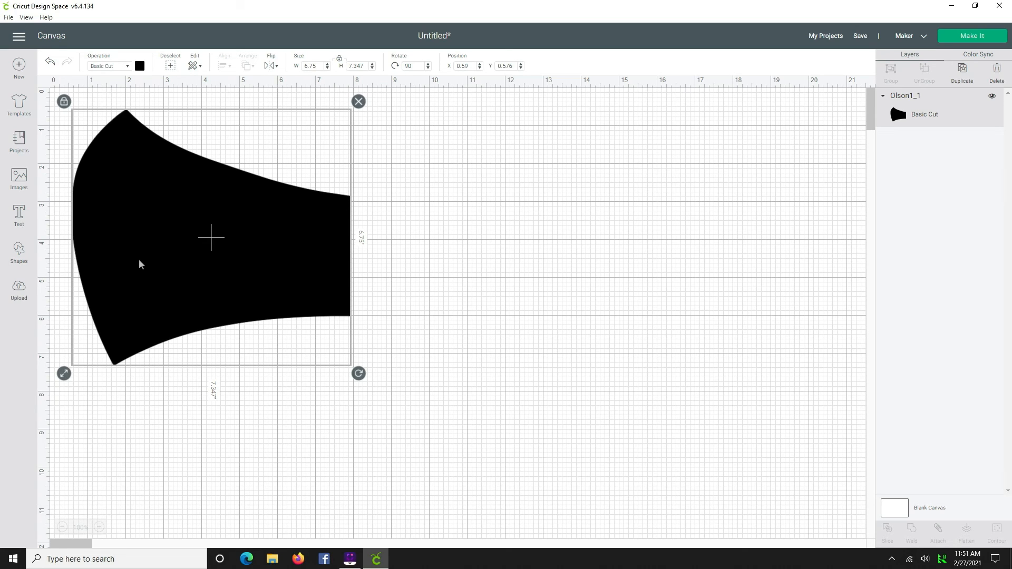
{"action": "key", "text": "ctrl+d"}
{"action": "left_click_drag", "start_coordinate": [141, 236], "coordinate": [138, 435]}
{"action": "scroll", "coordinate": [485, 248], "scroll_direction": "down", "scroll_amount": 2}
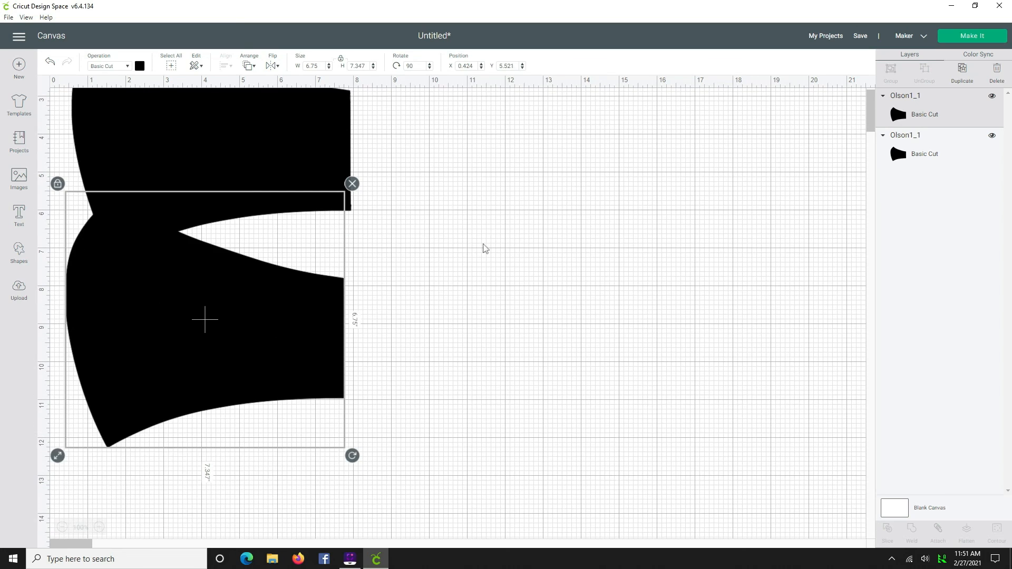
{"action": "left_click_drag", "start_coordinate": [137, 282], "coordinate": [175, 338]}
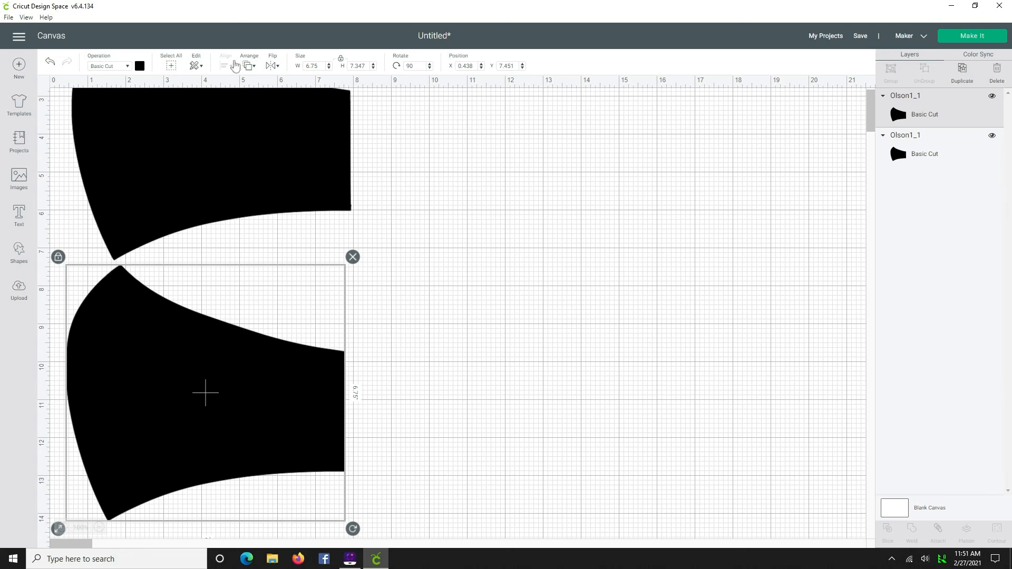
- Flip the copy horizontally and move it up closer to the original piece
{"action": "left_click", "coordinate": [271, 67]}
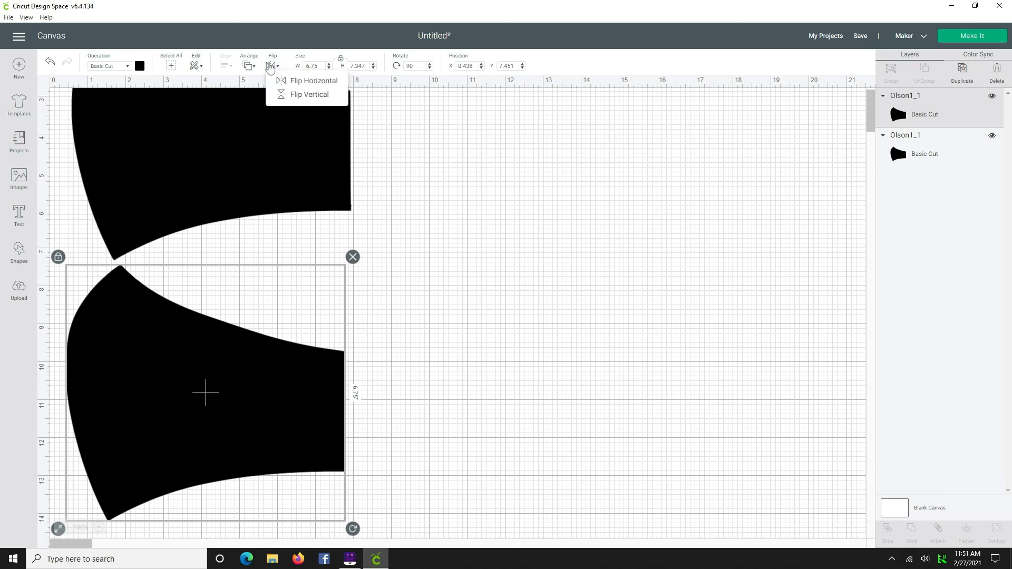
{"action": "left_click", "coordinate": [321, 82]}
{"action": "left_click_drag", "start_coordinate": [299, 359], "coordinate": [304, 316]}
- Fine-tune the flipped copy's position so it nests just below the original piece
{"action": "scroll", "coordinate": [428, 390], "scroll_direction": "up", "scroll_amount": 2}
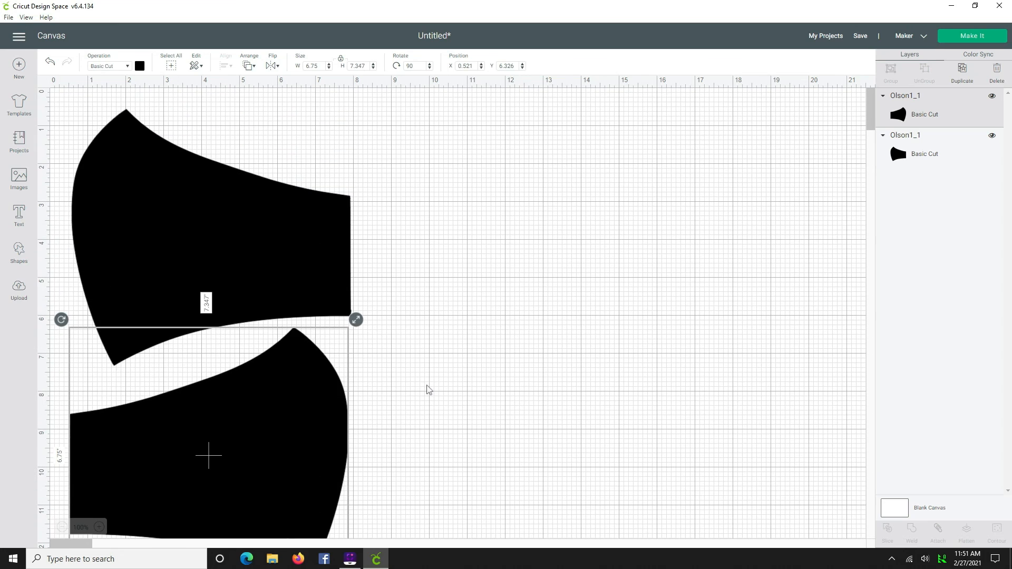
{"action": "scroll", "coordinate": [444, 395], "scroll_direction": "down", "scroll_amount": 2}
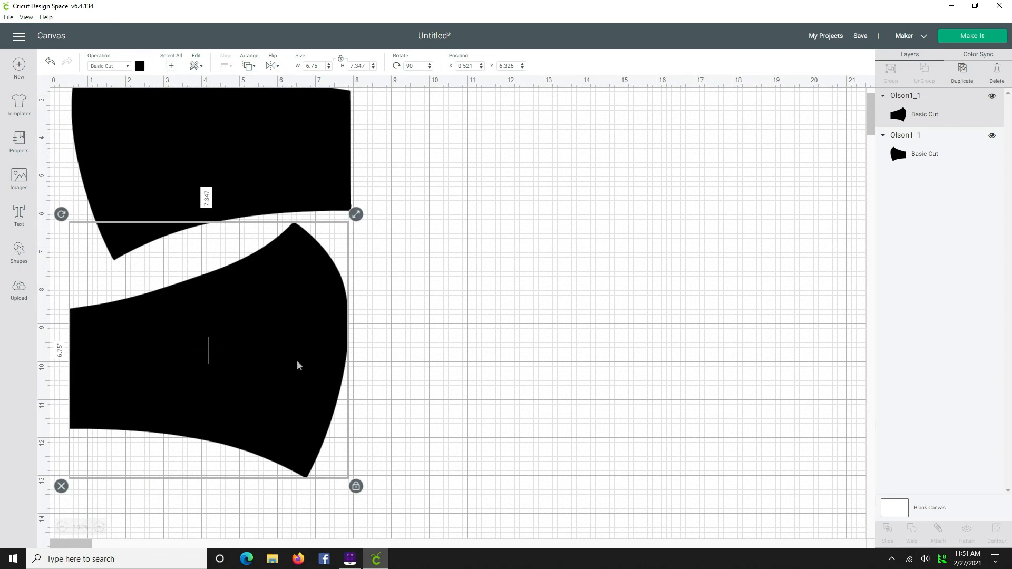
{"action": "left_click_drag", "start_coordinate": [131, 336], "coordinate": [140, 328]}
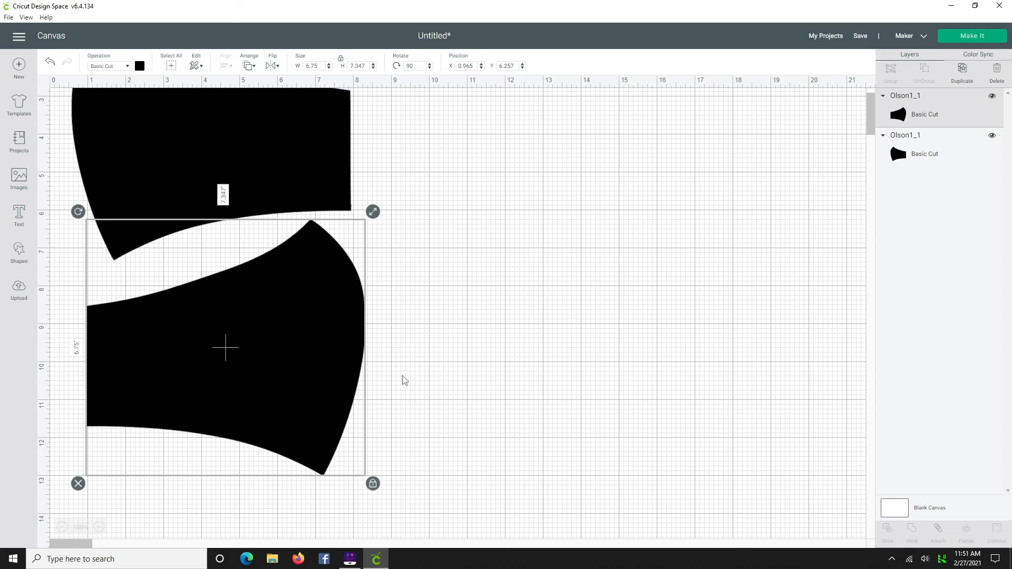
{"action": "scroll", "coordinate": [403, 383], "scroll_direction": "up", "scroll_amount": 2}
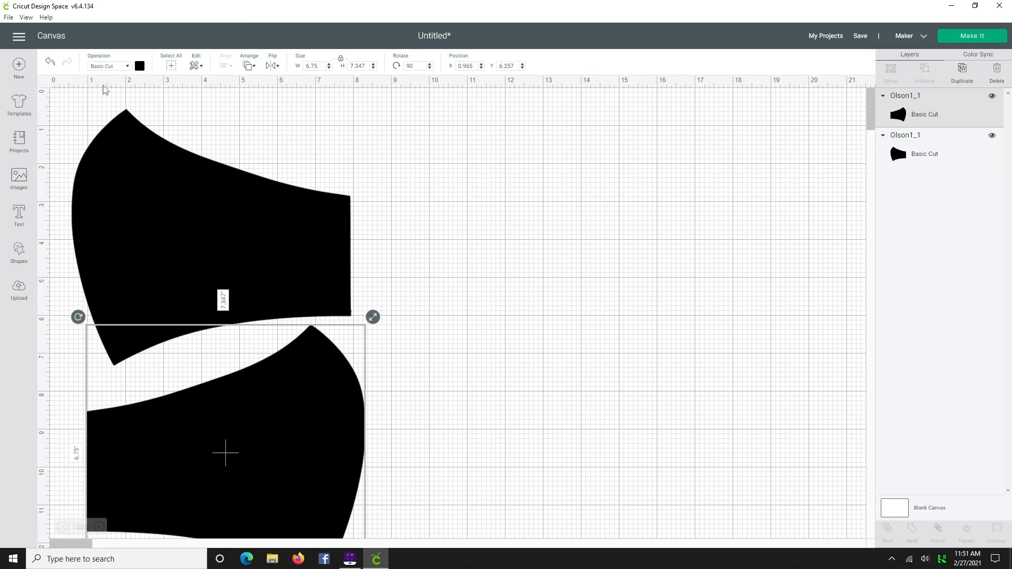
{"action": "left_click_drag", "start_coordinate": [123, 169], "coordinate": [119, 181]}
{"action": "left_click_drag", "start_coordinate": [284, 419], "coordinate": [251, 428]}
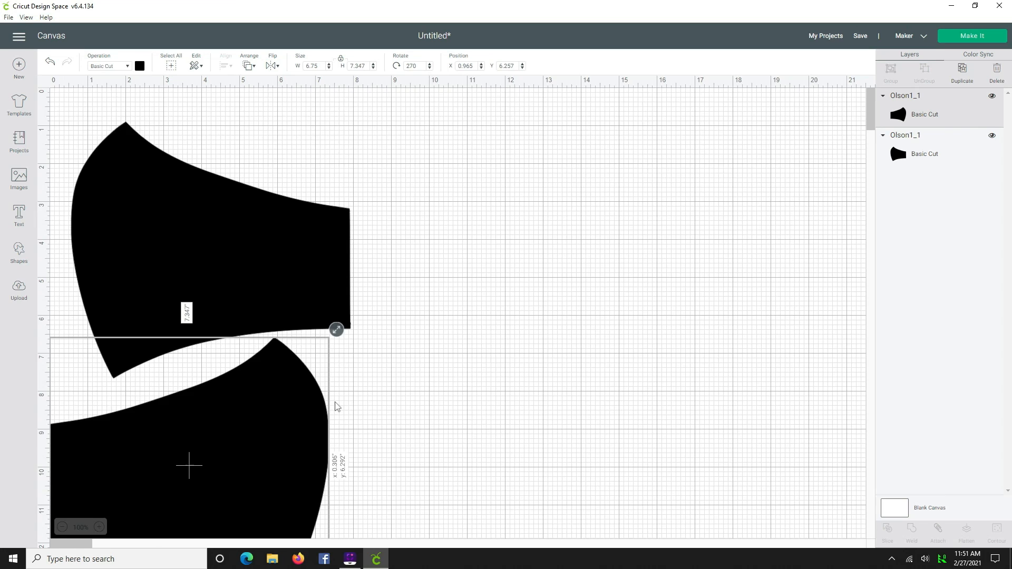
{"action": "scroll", "coordinate": [292, 384], "scroll_direction": "down", "scroll_amount": 2}
{"action": "left_click_drag", "start_coordinate": [243, 368], "coordinate": [278, 373]}
{"action": "scroll", "coordinate": [471, 347], "scroll_direction": "down", "scroll_amount": 3}
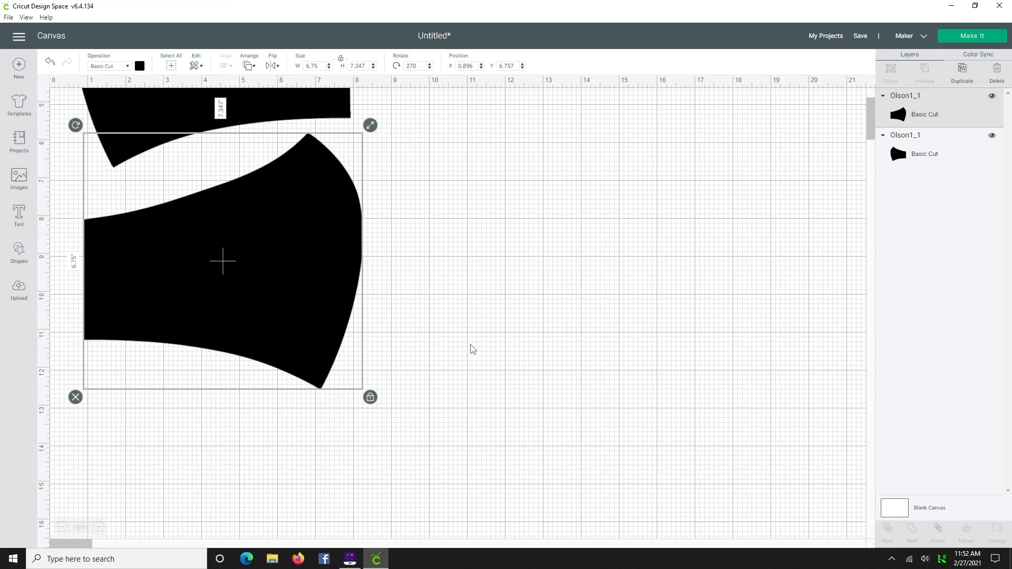
- Select both mask pieces and attach them together
{"action": "scroll", "coordinate": [470, 346], "scroll_direction": "up", "scroll_amount": 4}
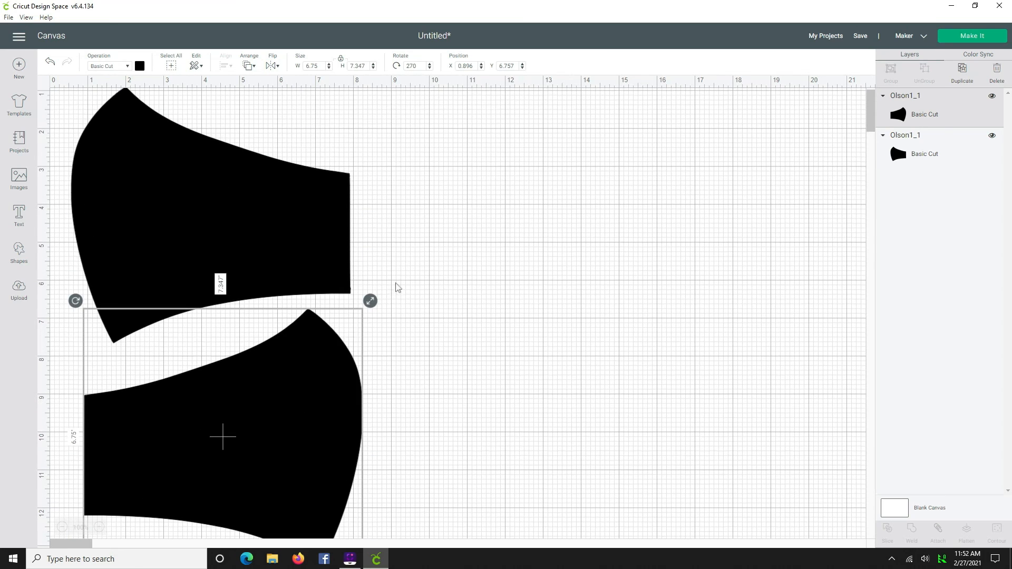
{"action": "scroll", "coordinate": [399, 410], "scroll_direction": "down", "scroll_amount": 3}
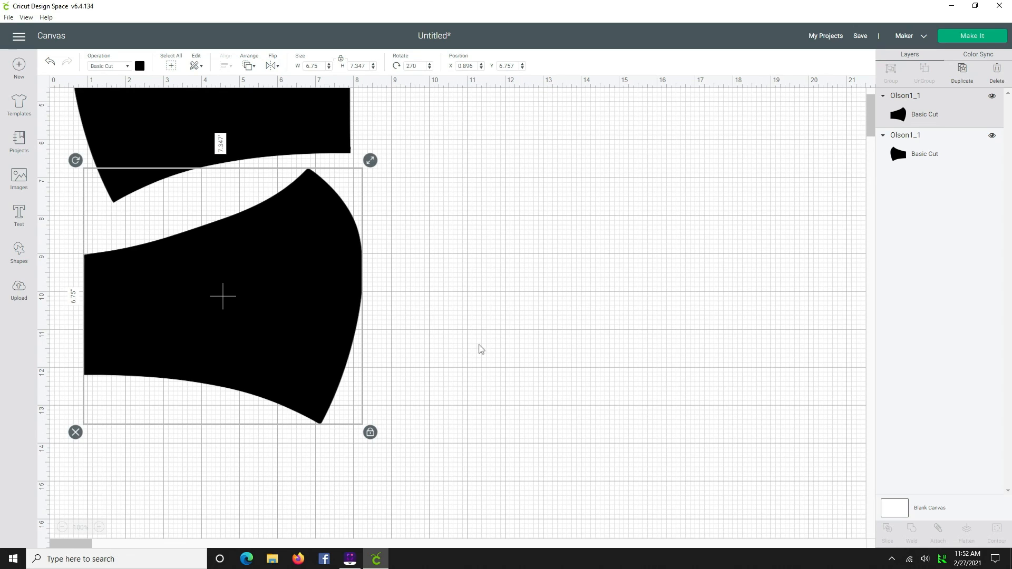
{"action": "scroll", "coordinate": [474, 351], "scroll_direction": "up", "scroll_amount": 3}
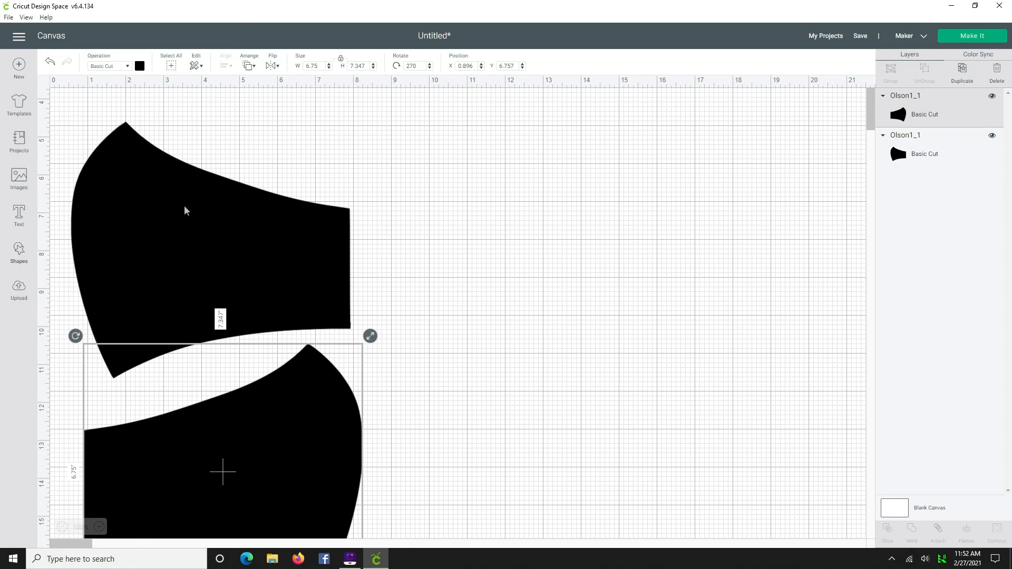
{"action": "scroll", "coordinate": [422, 221], "scroll_direction": "down", "scroll_amount": 1}
{"action": "left_click", "coordinate": [143, 196]}
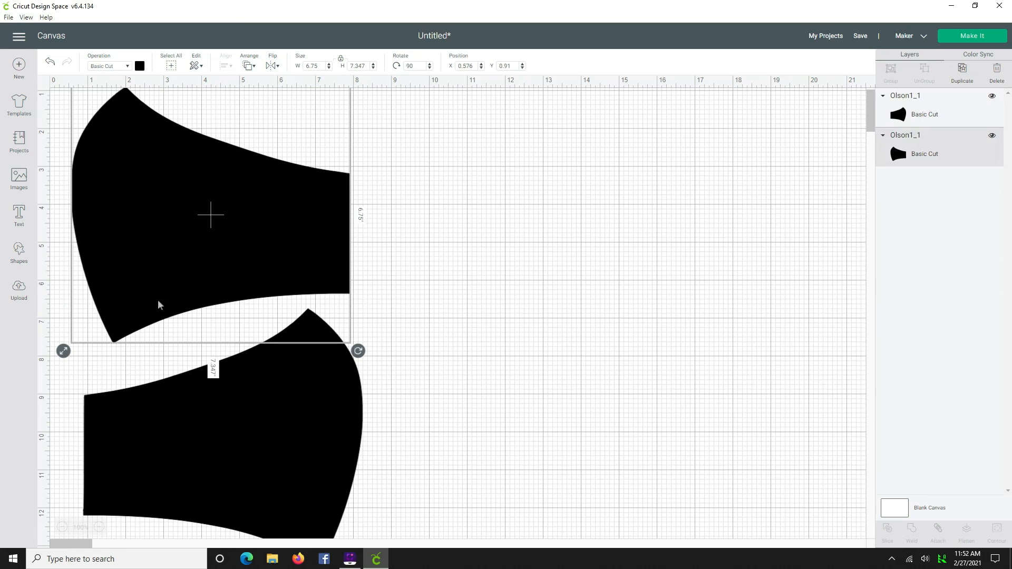
{"action": "left_click", "coordinate": [150, 444]}
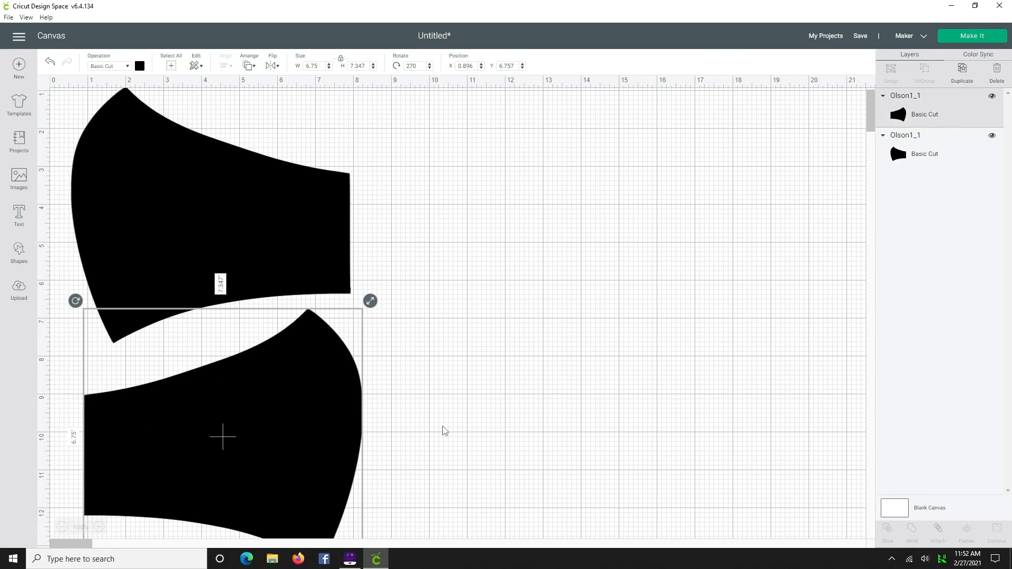
{"action": "left_click", "coordinate": [193, 196]}
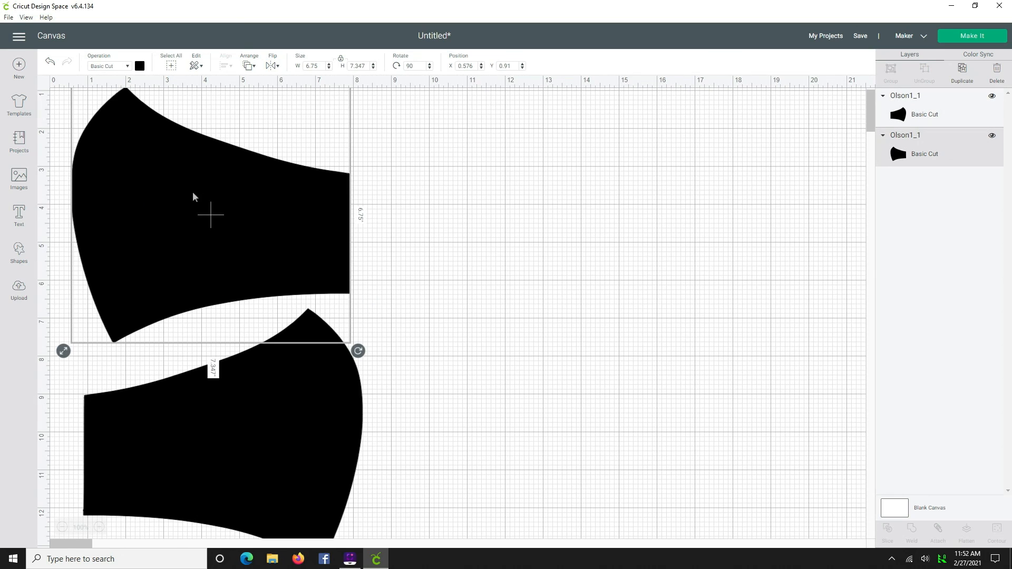
{"action": "key", "text": "ctrl+a"}
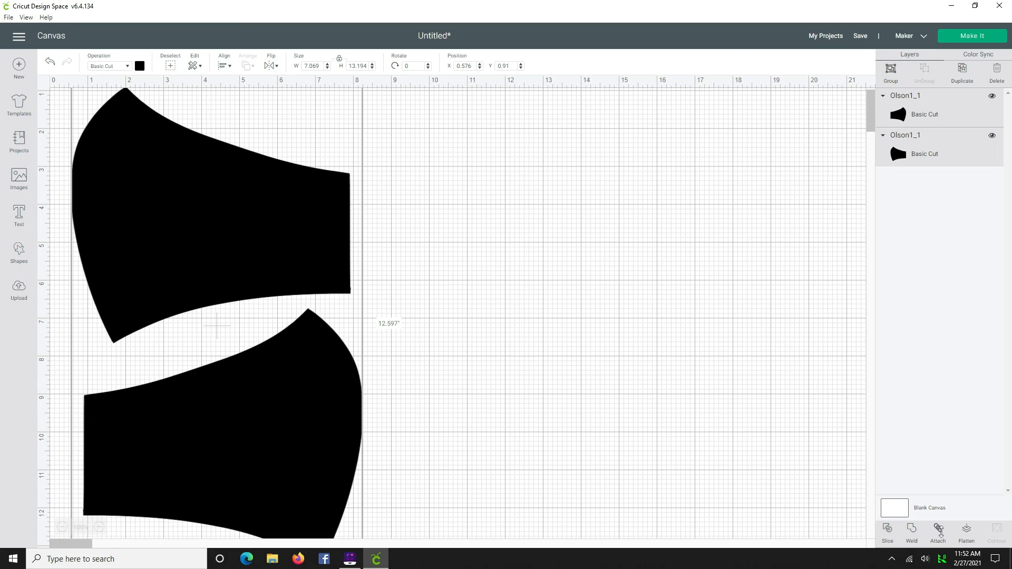
{"action": "left_click", "coordinate": [940, 531]}
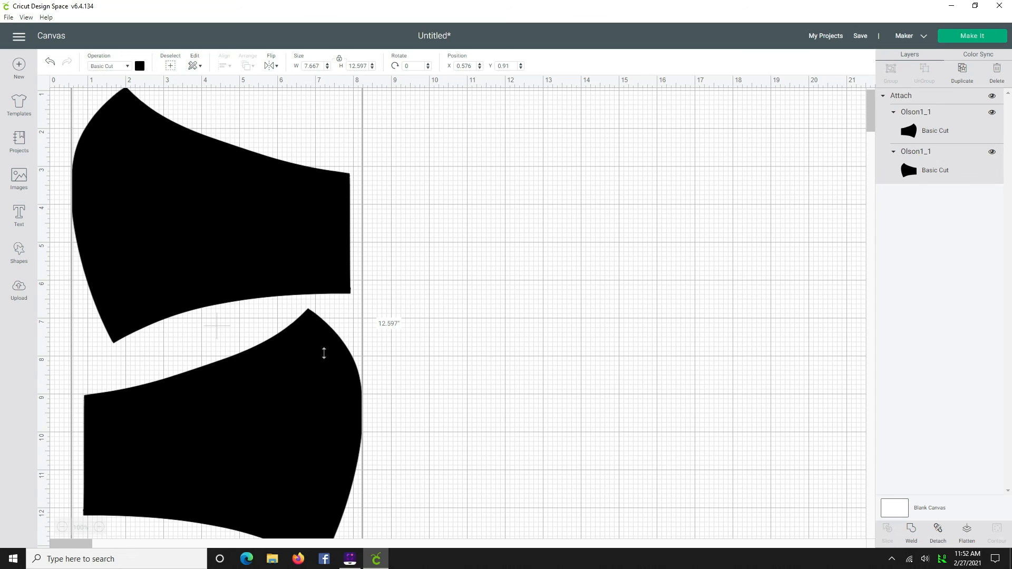
- Send the attached pieces to Make It and reposition them on the 12" x 24" mat
{"action": "left_click", "coordinate": [971, 37]}
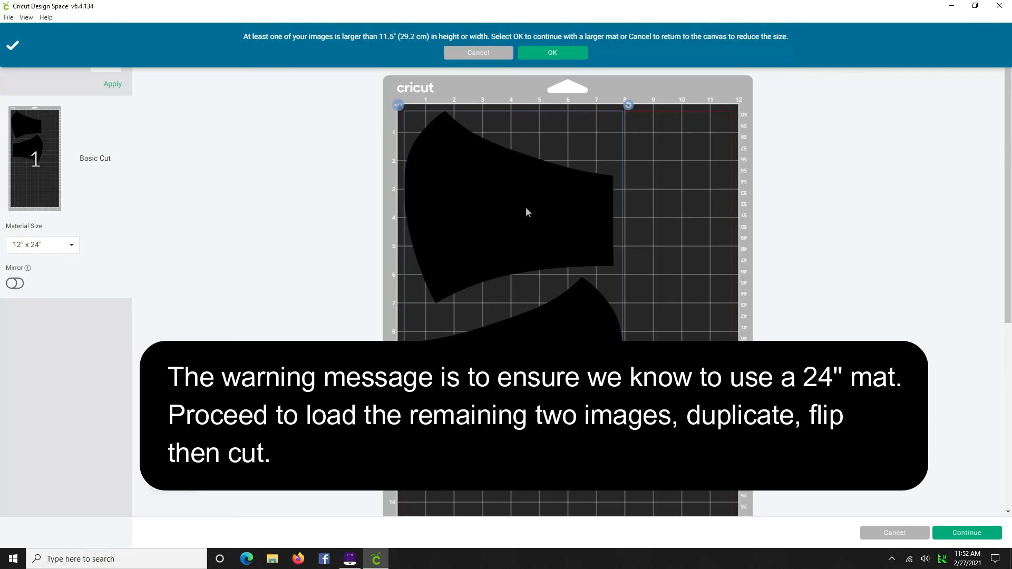
{"action": "left_click_drag", "start_coordinate": [500, 209], "coordinate": [519, 226]}
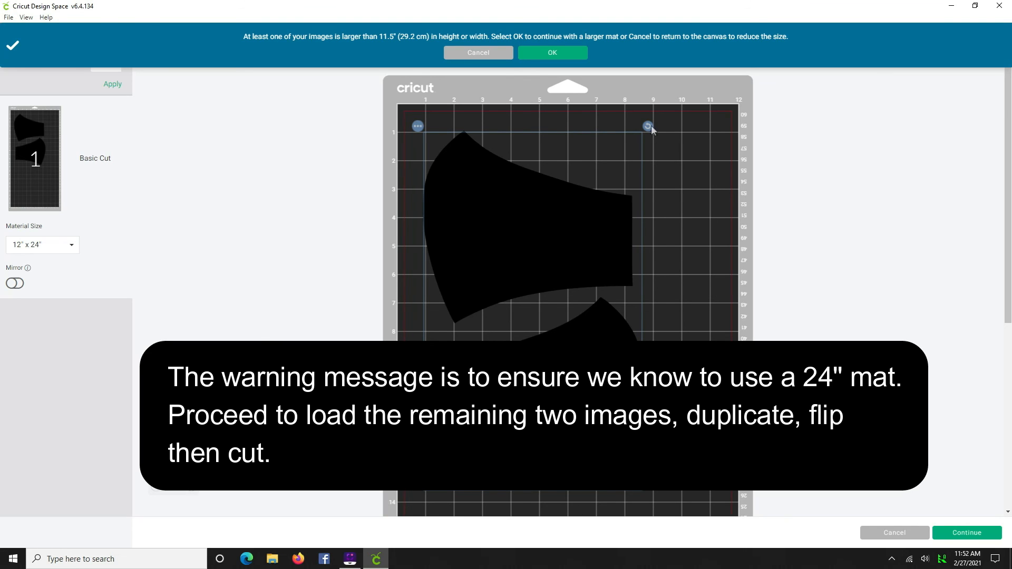
{"action": "left_click_drag", "start_coordinate": [511, 231], "coordinate": [509, 231]}
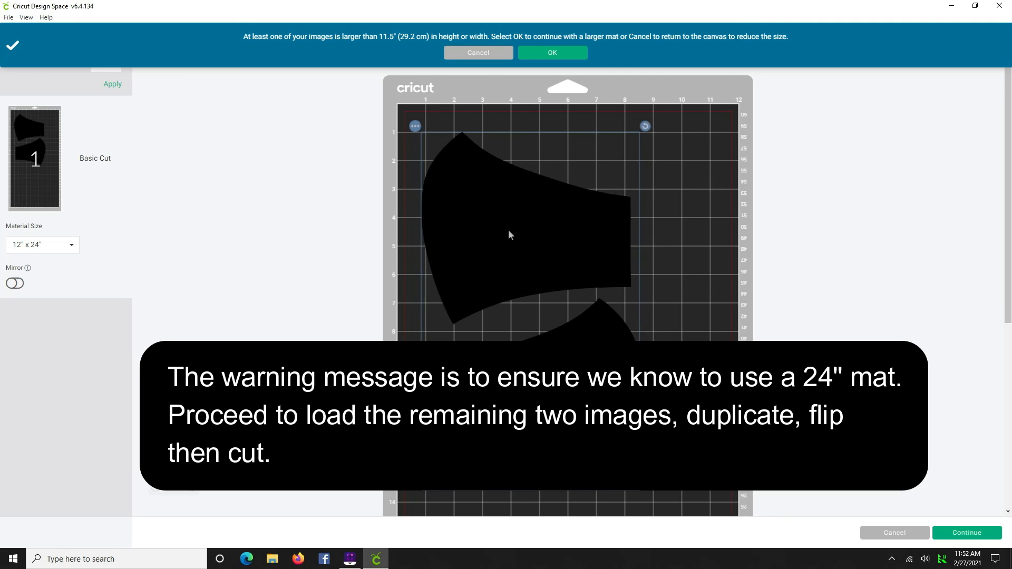